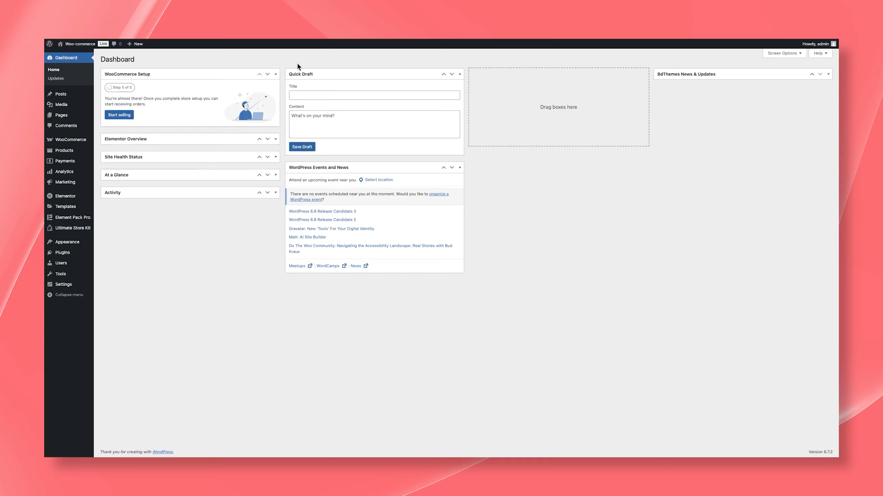
Step: Open the Ultimate Store Kit Template Builder and start a new template
mouse_move(73, 232)
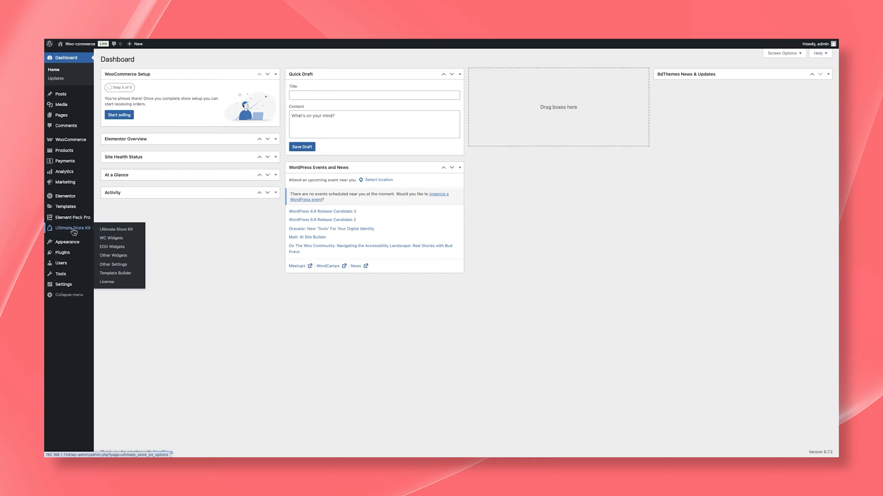
left_click(112, 274)
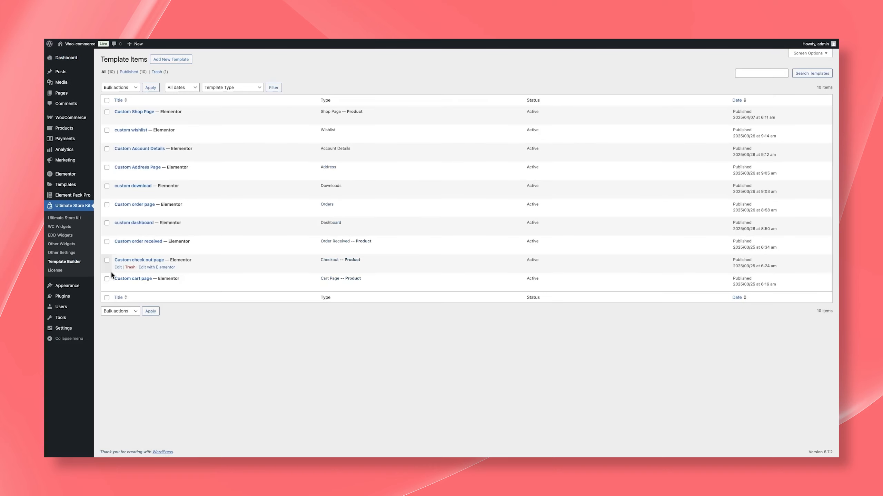
left_click(174, 61)
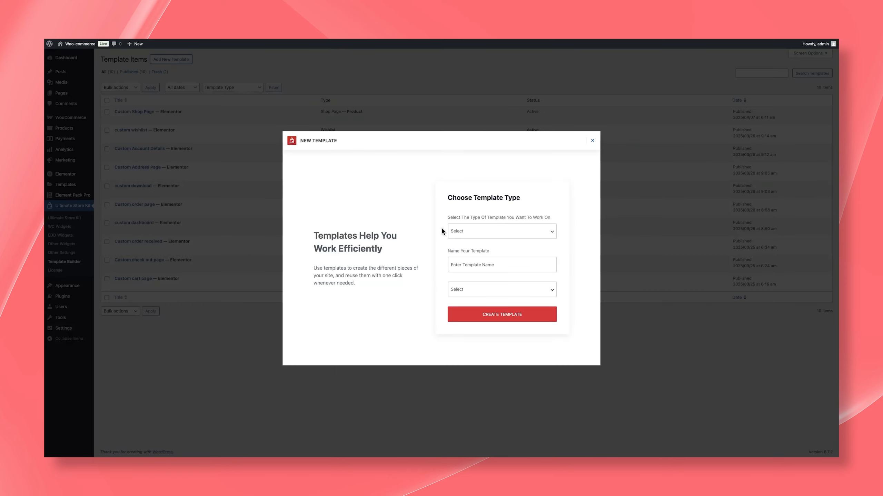
Step: Create an active template of type Single Page named "Custom Single Page"
left_click(453, 232)
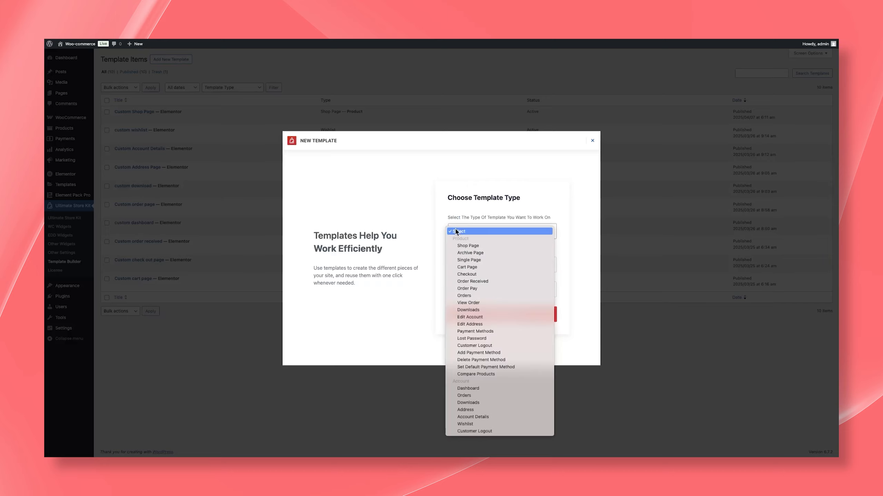
left_click(470, 260)
left_click(465, 266)
type("Cu")
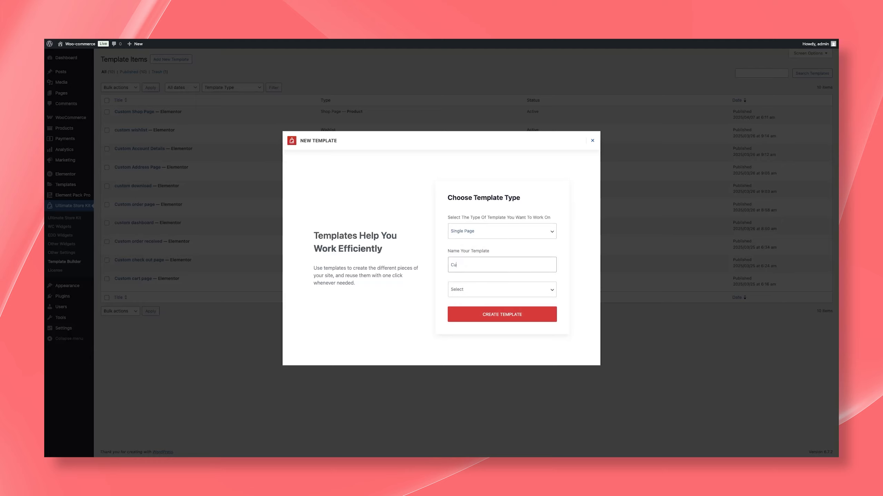
type("stom Single Page")
left_click(472, 291)
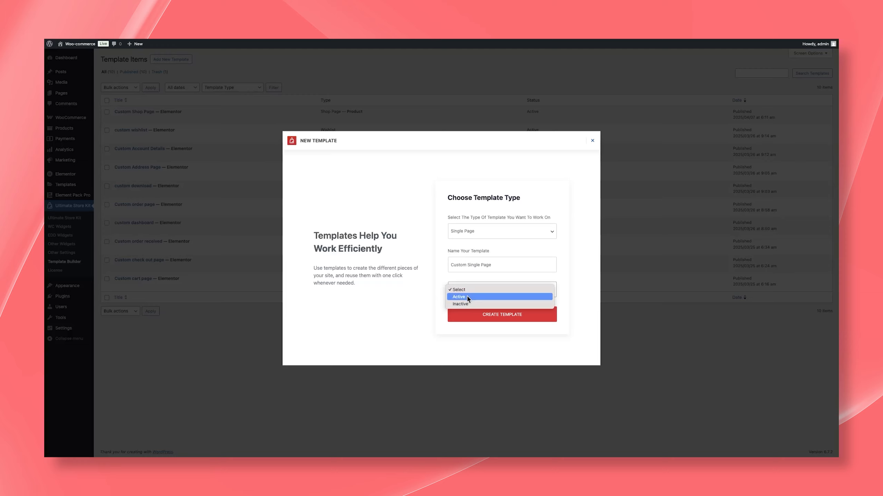
left_click(467, 297)
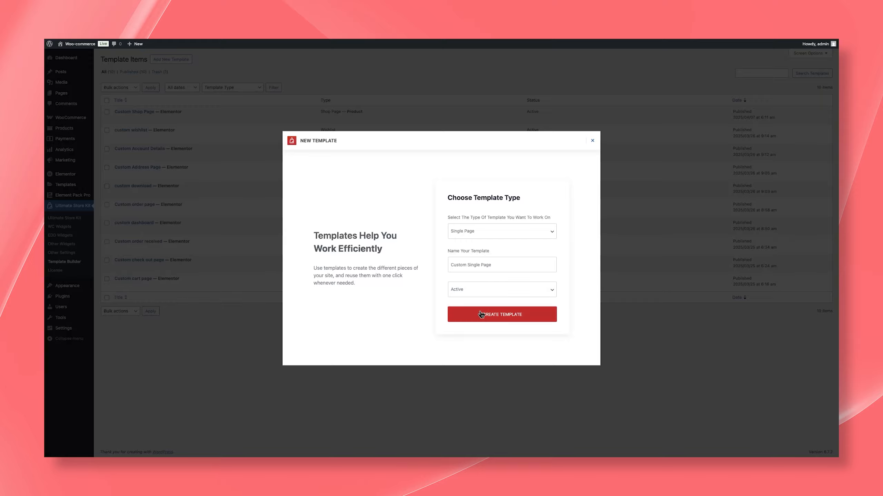
left_click(480, 314)
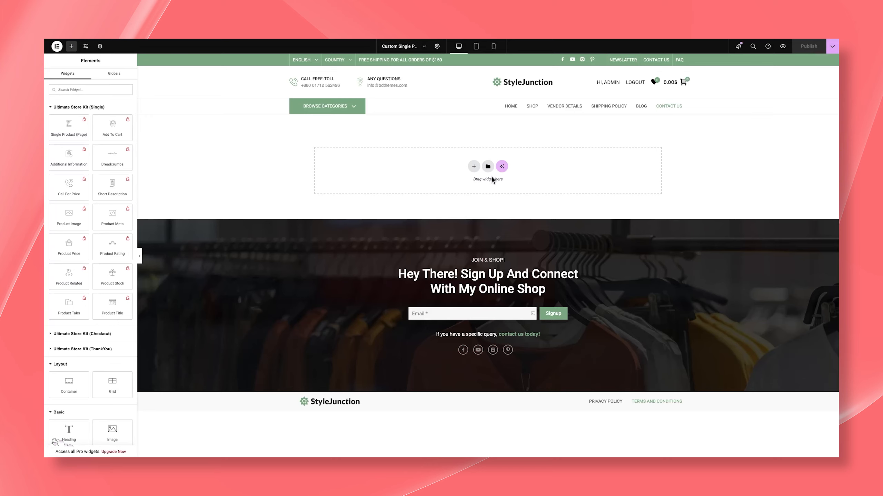
Step: Add a Flexbox container with the single-column, downward structure to the empty page
left_click(474, 167)
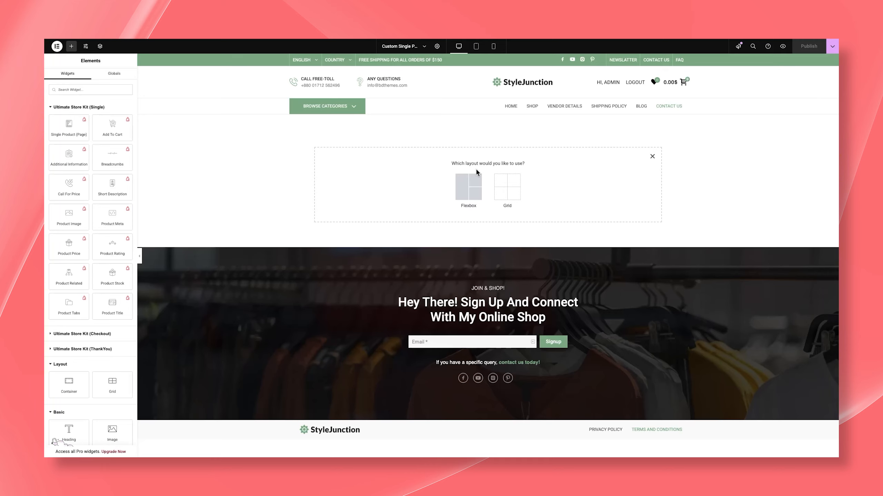
left_click(466, 184)
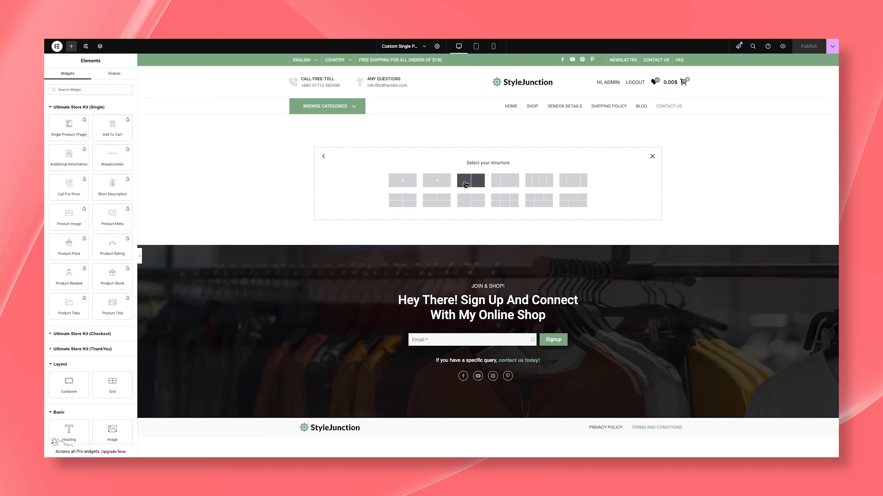
left_click(394, 180)
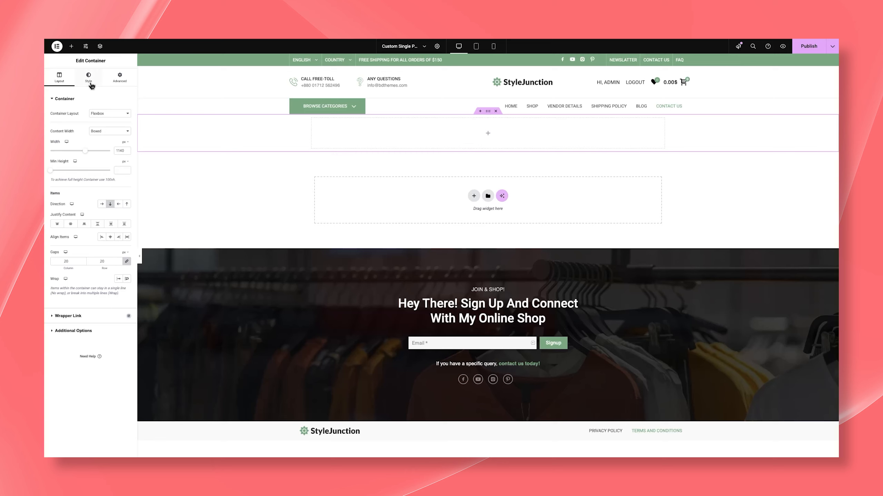
Step: Give the new outer container a classic background in light gray
left_click(89, 78)
left_click(102, 127)
left_click(127, 168)
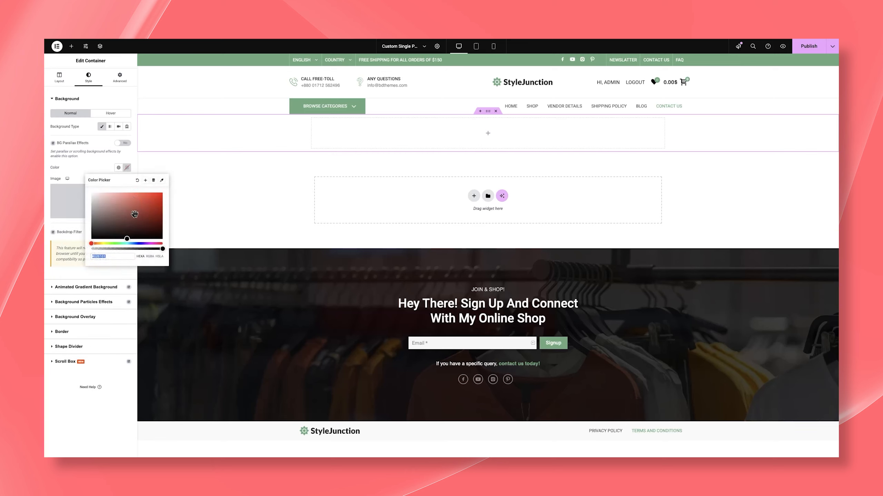
left_click(488, 113)
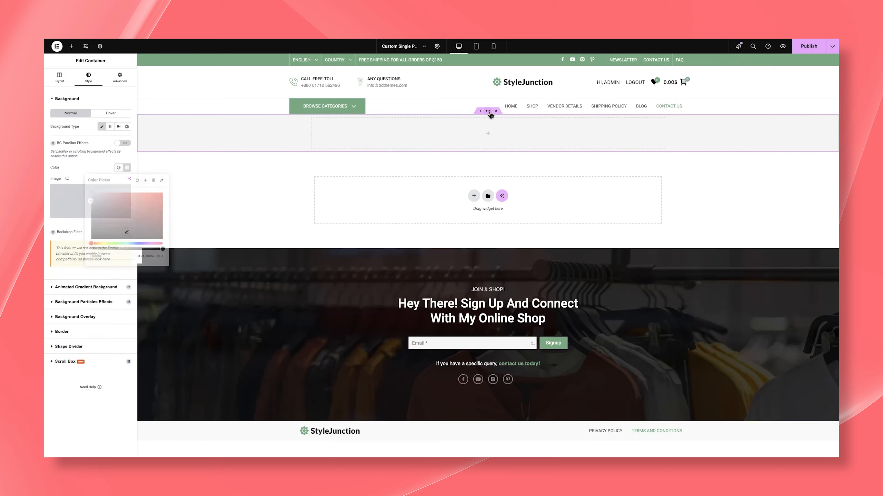
Step: Unlink the outer container's padding and set it to 120 px top and bottom, 30 px right and left
left_click(116, 87)
left_click(127, 144)
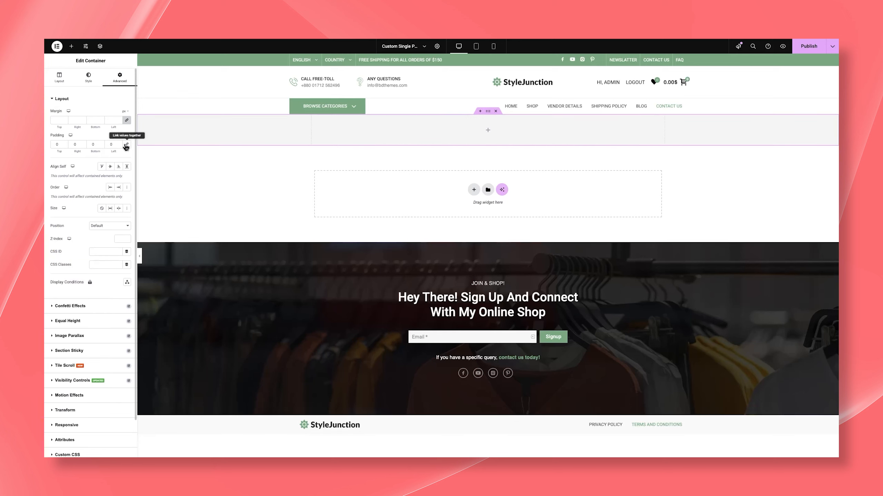
type("120")
key("Tab")
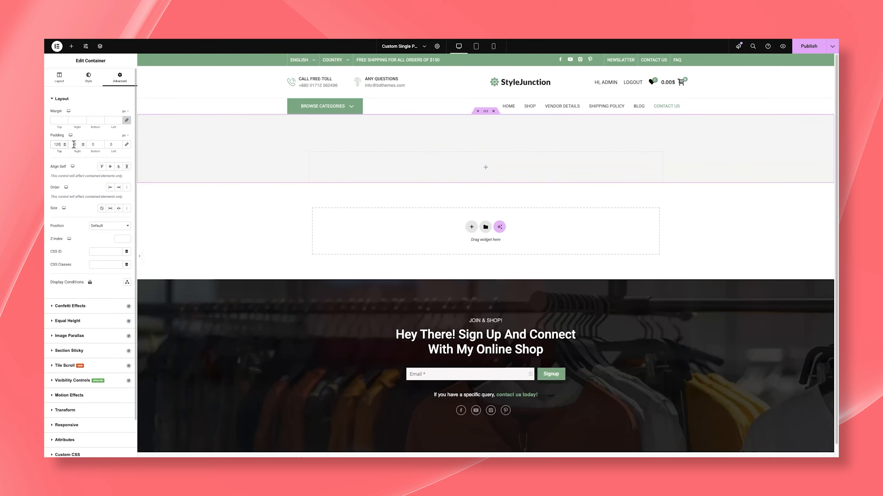
type("30")
key("Tab")
type("120")
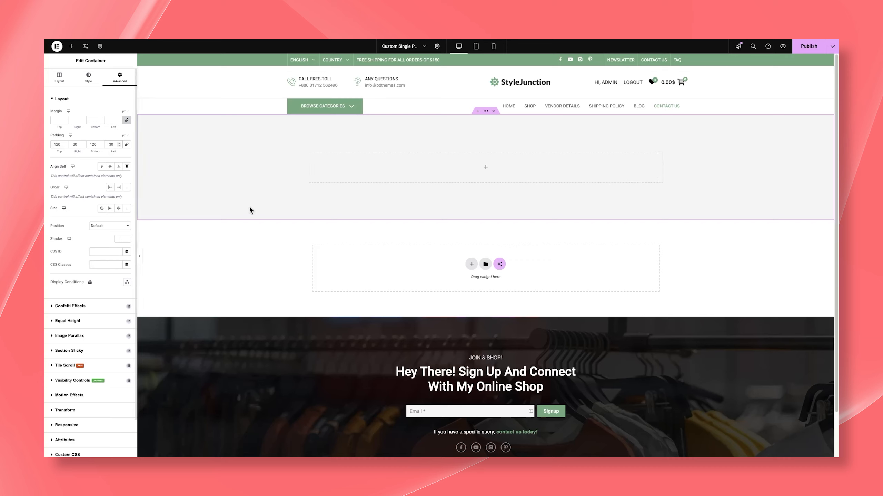
Step: Show the page structure and nest a container in the outer one, with another container inside that
key("ctrl+i")
left_click(486, 169)
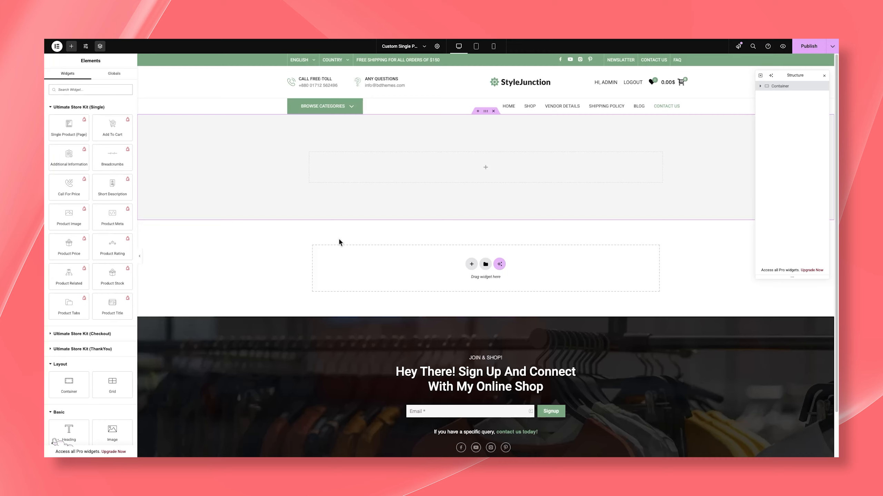
left_click_drag(65, 389, 475, 176)
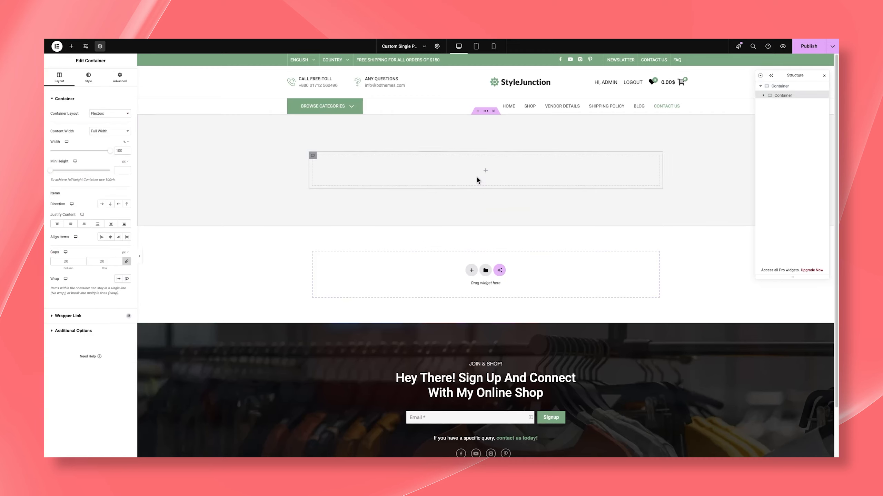
left_click(72, 46)
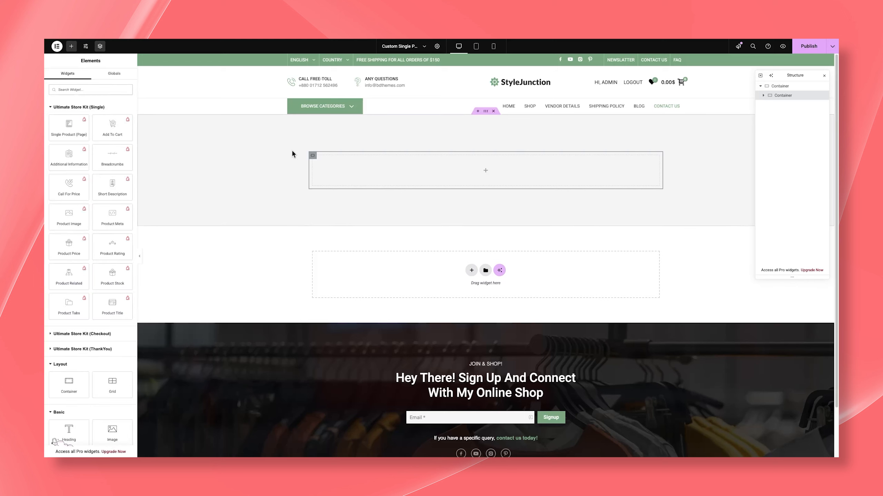
left_click_drag(69, 381, 402, 183)
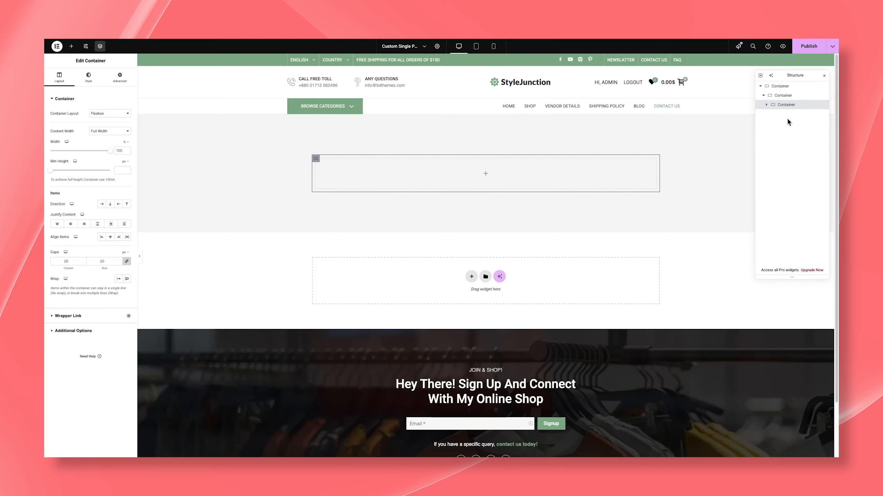
Step: Duplicate the innermost container and set its parent's direction to Row - horizontal so the two sit side by side
right_click(779, 103)
left_click(778, 123)
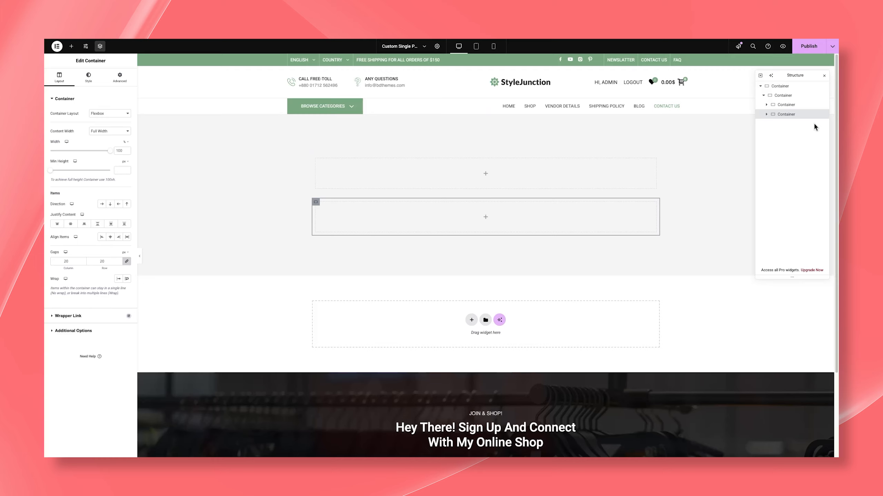
left_click(786, 97)
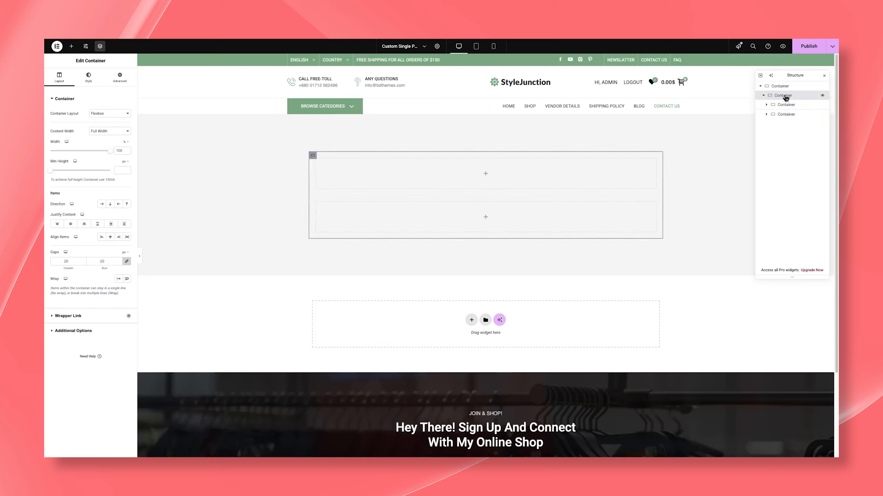
left_click(100, 205)
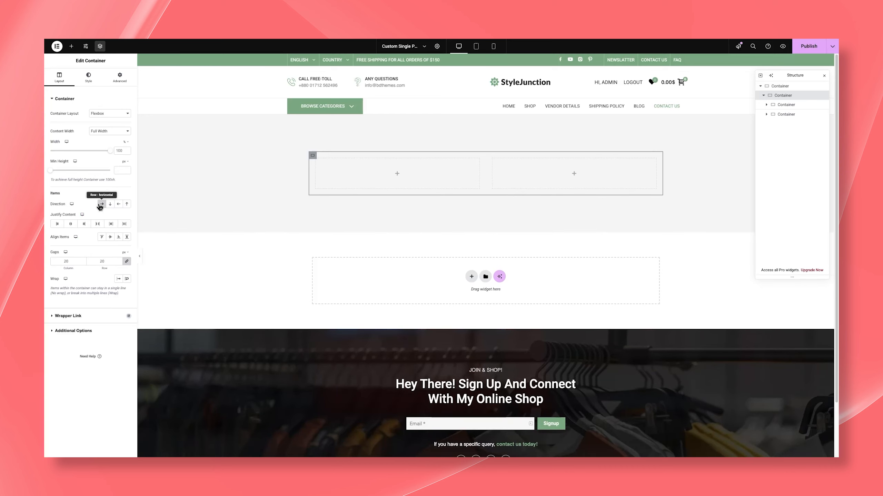
Step: Give the middle container that holds the two columns a classic white background, #FFFFFF
left_click(120, 79)
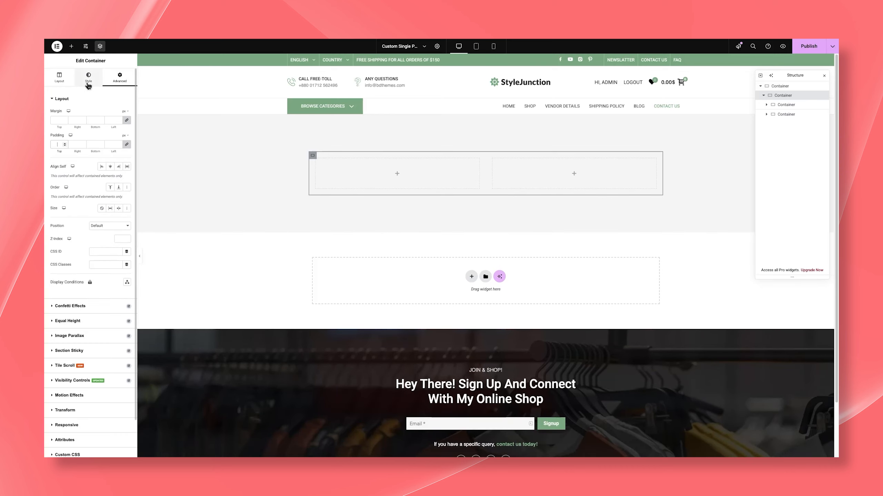
left_click(89, 82)
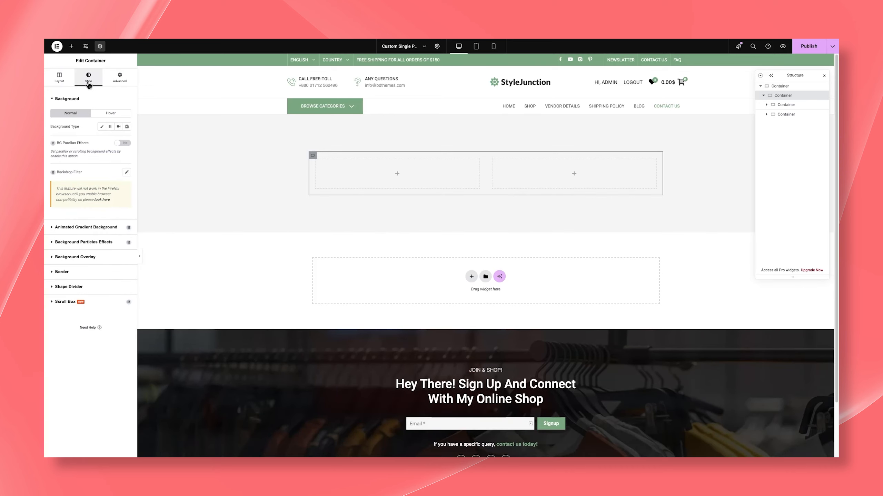
left_click(101, 127)
left_click(127, 167)
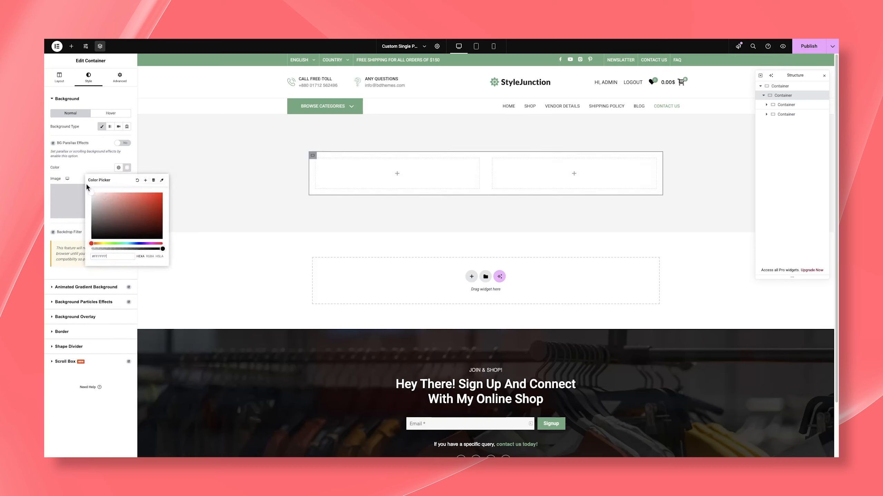
left_click(109, 99)
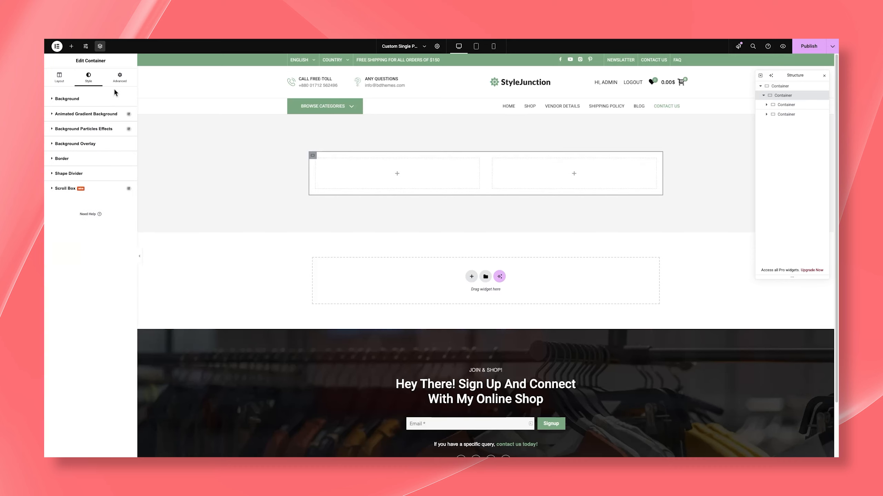
Step: Set the middle container's padding to 40 px on all sides
left_click(122, 79)
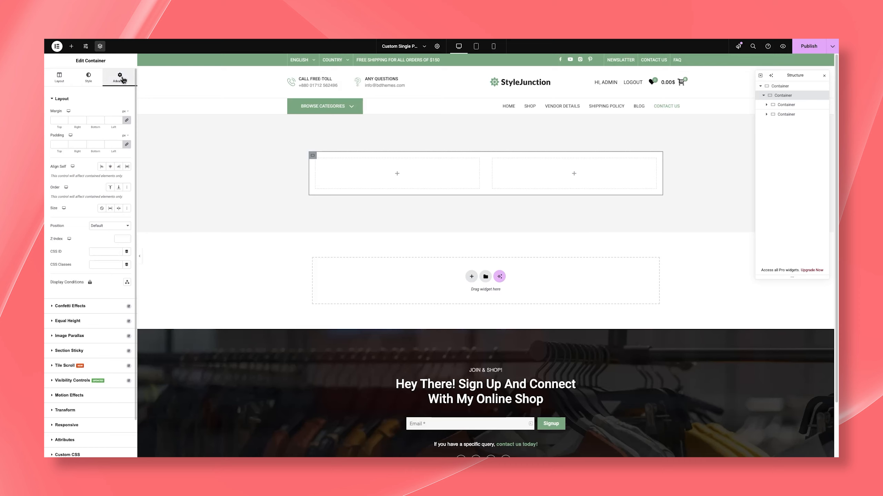
left_click(58, 143)
type("40")
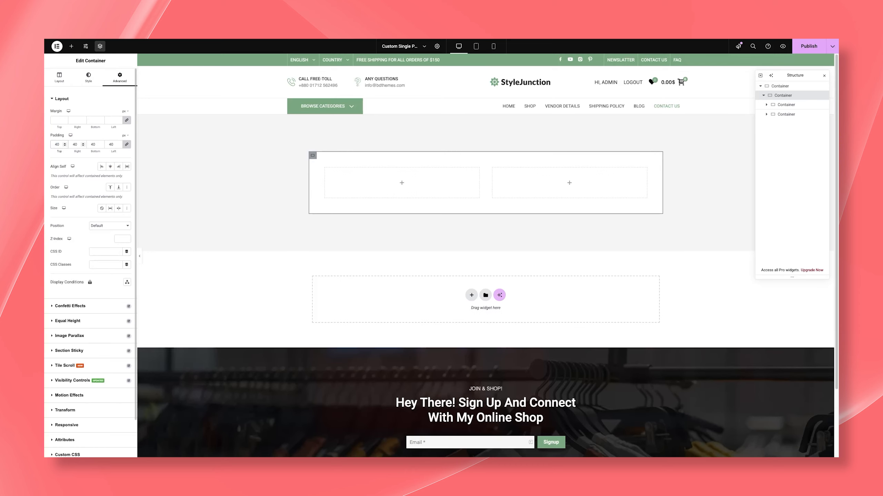
Step: Set the padding of both inner column containers to 0
left_click(326, 174)
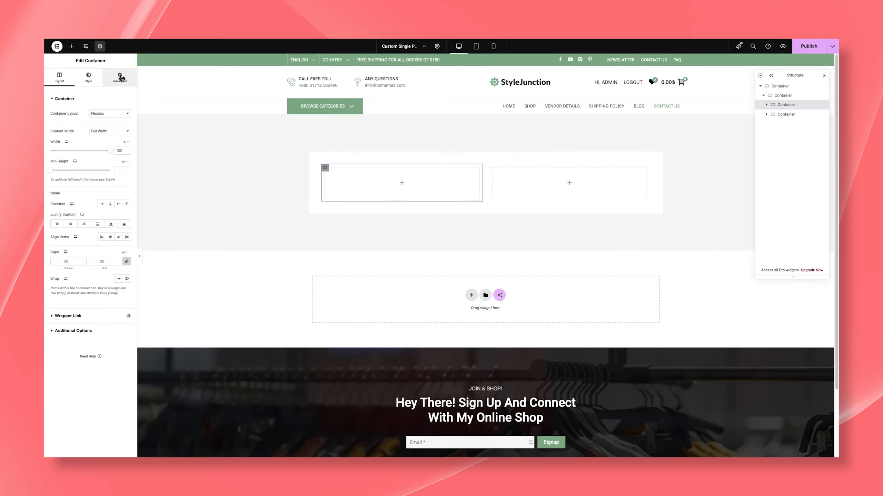
left_click(778, 115)
left_click(120, 78)
left_click(57, 145)
type("0")
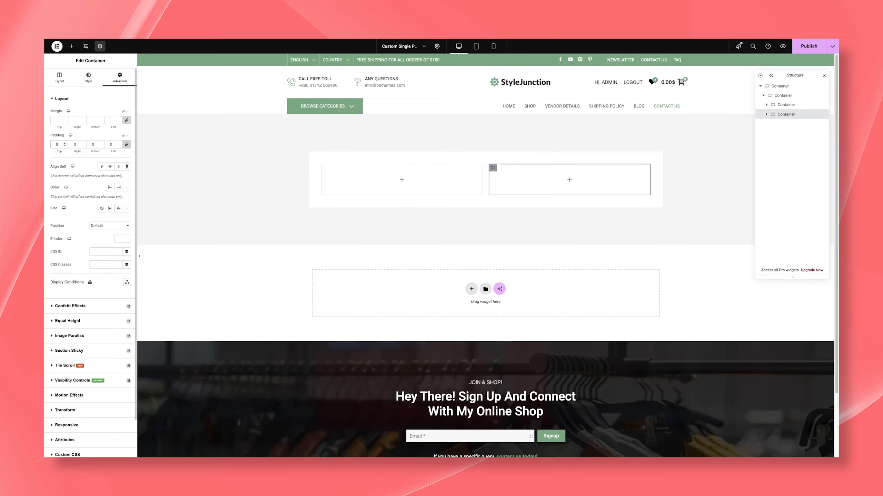
Step: Unlink the middle container's gaps and set the column gap to 50 px and the row gap to 0
left_click(786, 96)
left_click(59, 77)
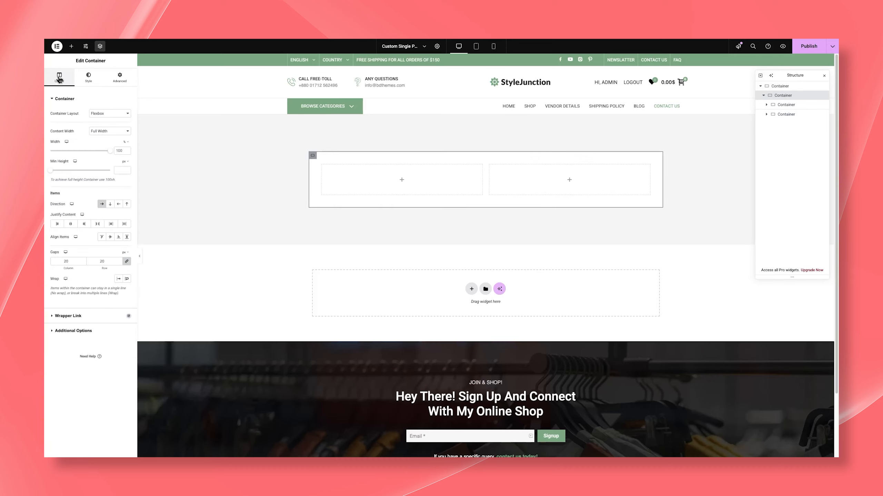
double_click(65, 261)
type("0")
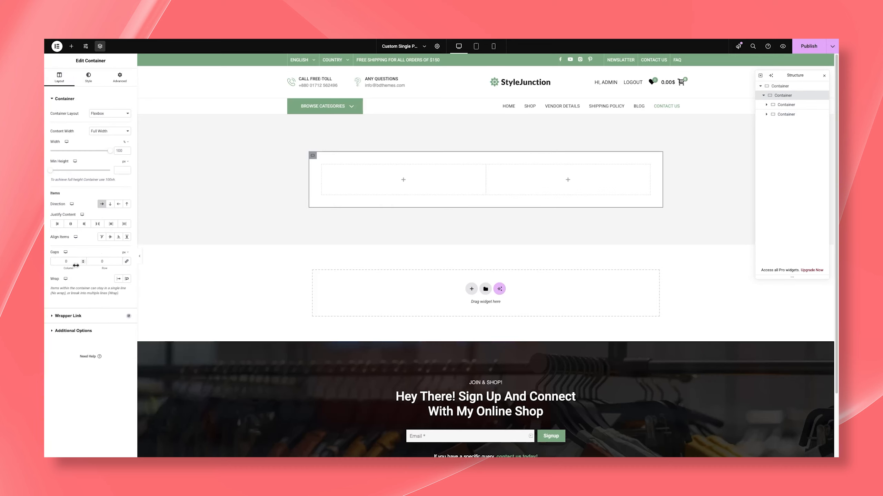
key("BackSpace")
type("50")
Step: Add the Product Image widget to the first of the two column containers
left_click(72, 47)
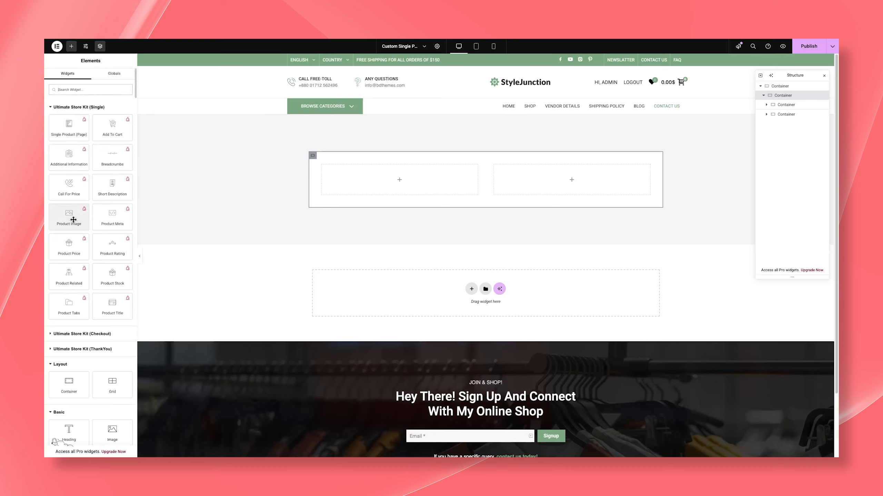
left_click_drag(73, 219, 368, 188)
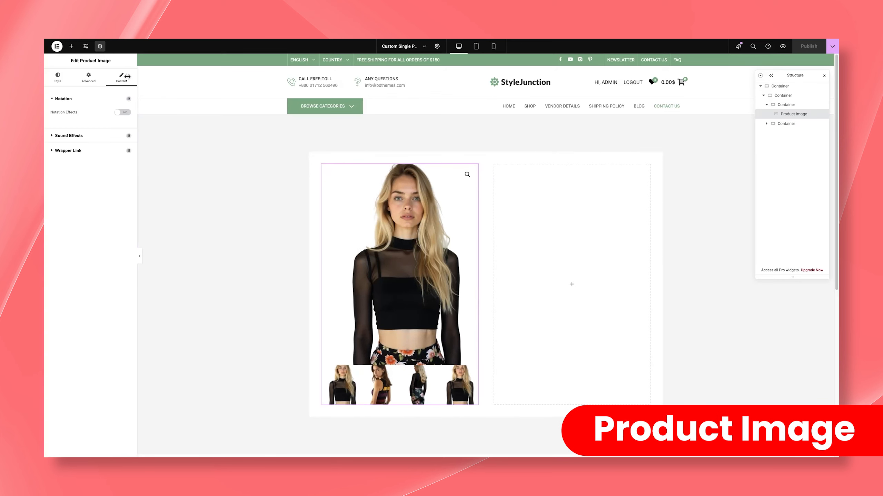
Step: Give the Product Image widget a classic background with a very light grey color
left_click(57, 77)
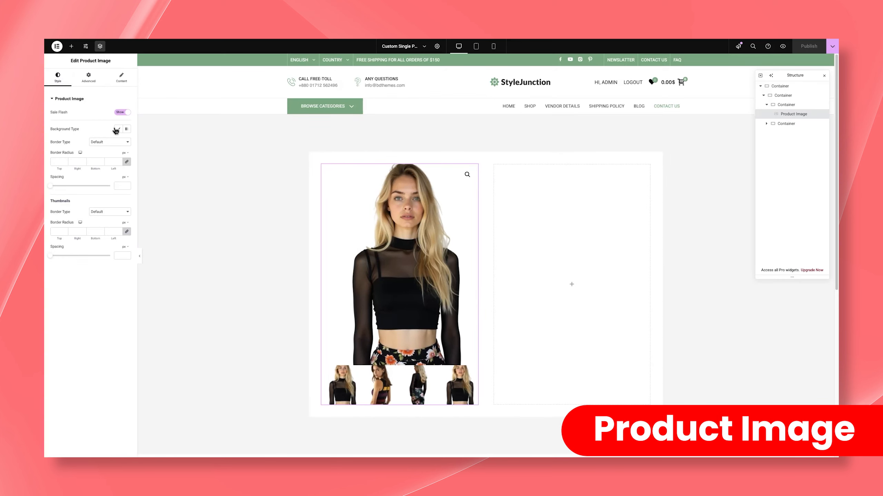
left_click(117, 129)
left_click(126, 142)
left_click(96, 184)
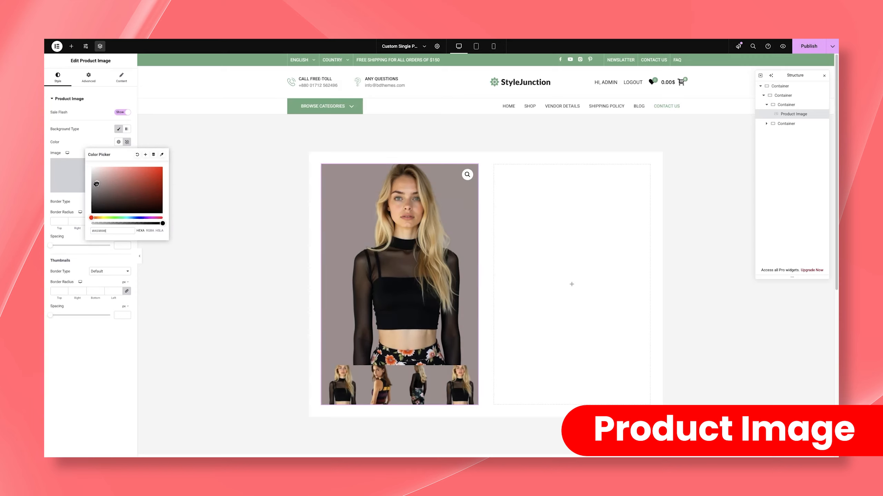
left_click_drag(96, 184, 84, 172)
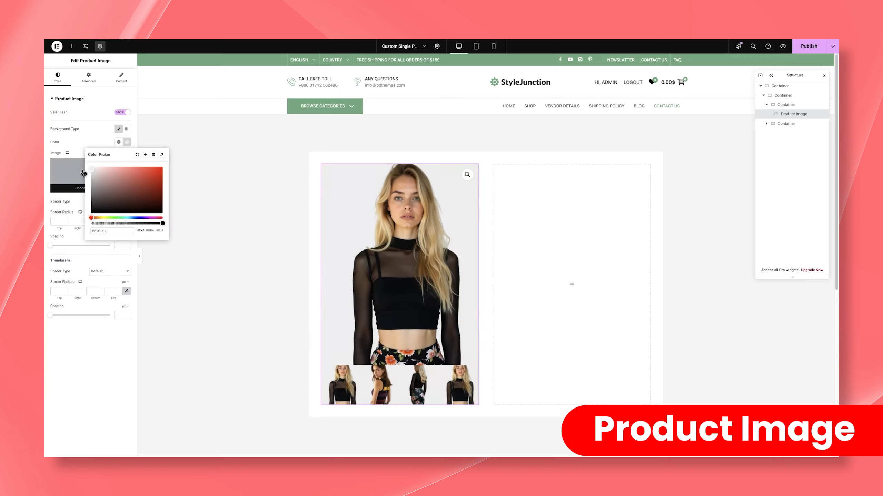
left_click(93, 141)
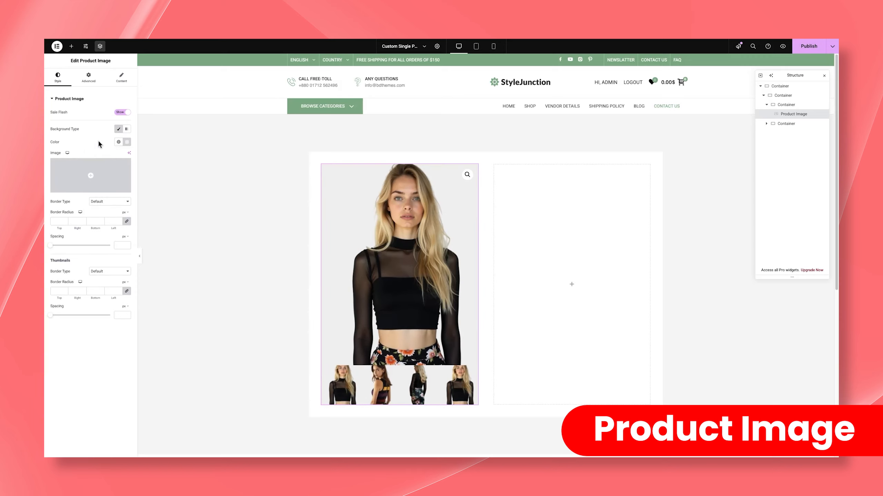
Step: Set the Product Image widget's image spacing to 10 px and its thumbnail spacing to 10 px
left_click(122, 245)
type("10")
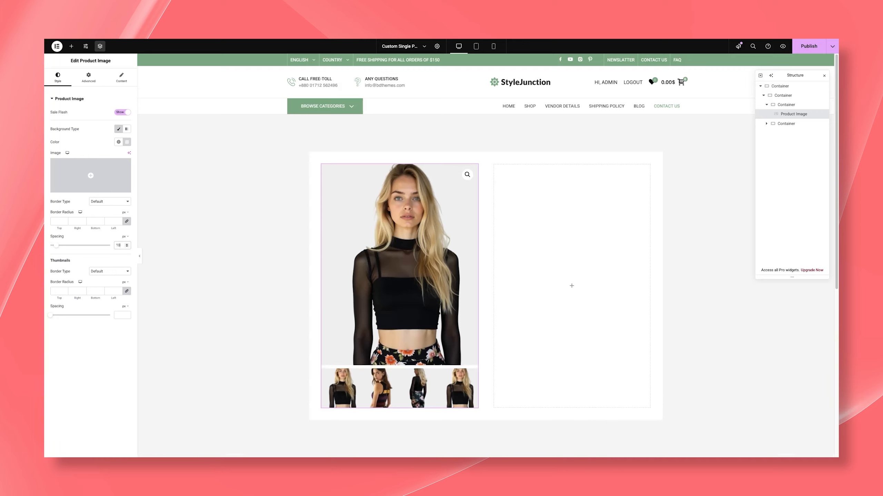
left_click(119, 315)
type("10")
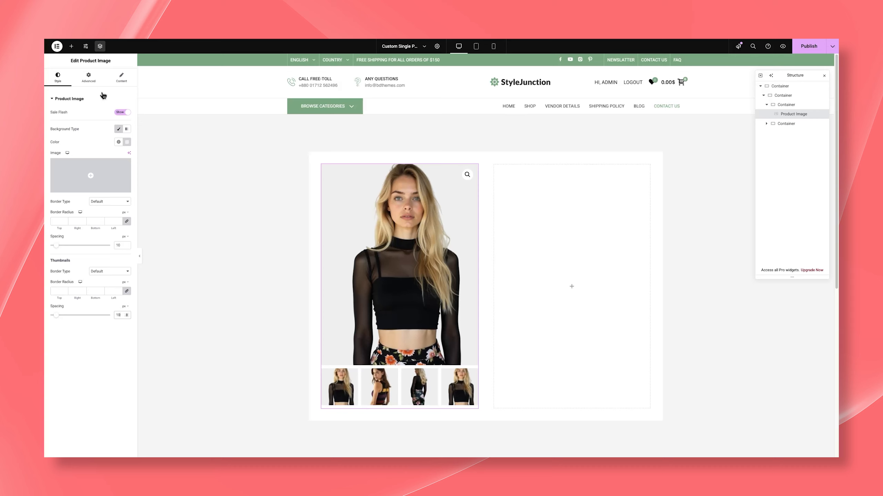
Step: Add the Breadcrumbs widget to the empty second column container and set its text color to near-black
left_click(71, 46)
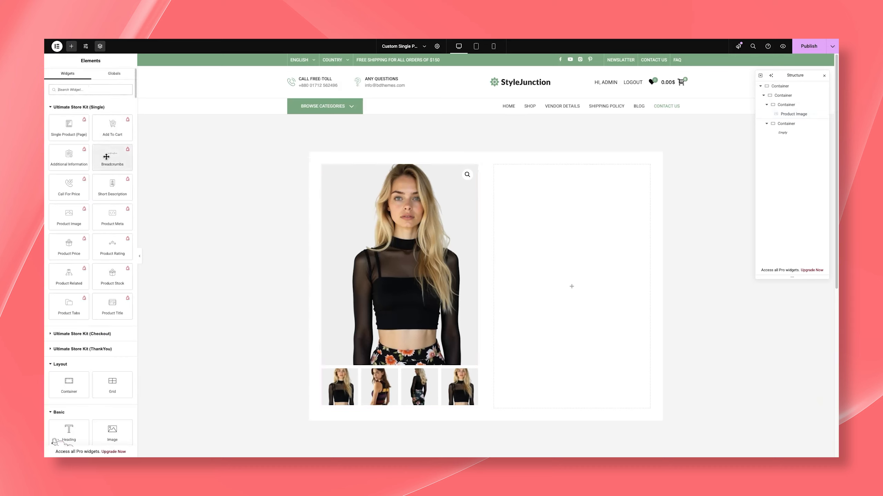
left_click_drag(106, 157, 547, 199)
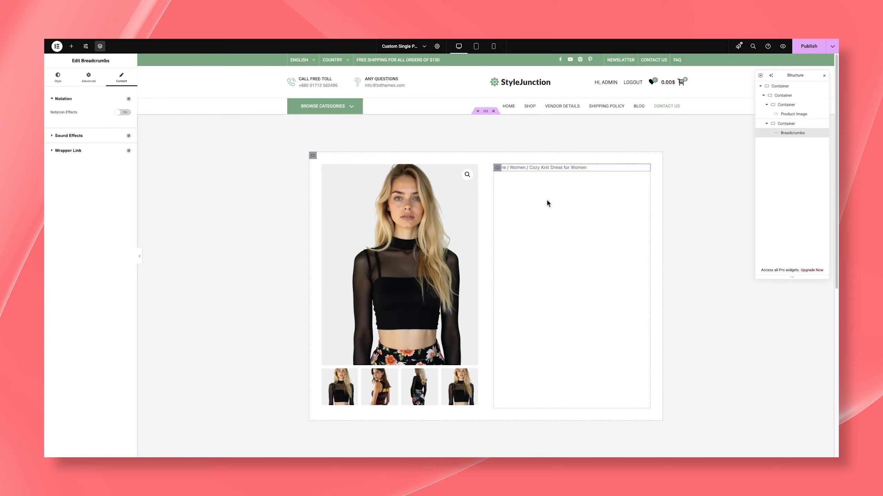
left_click(57, 85)
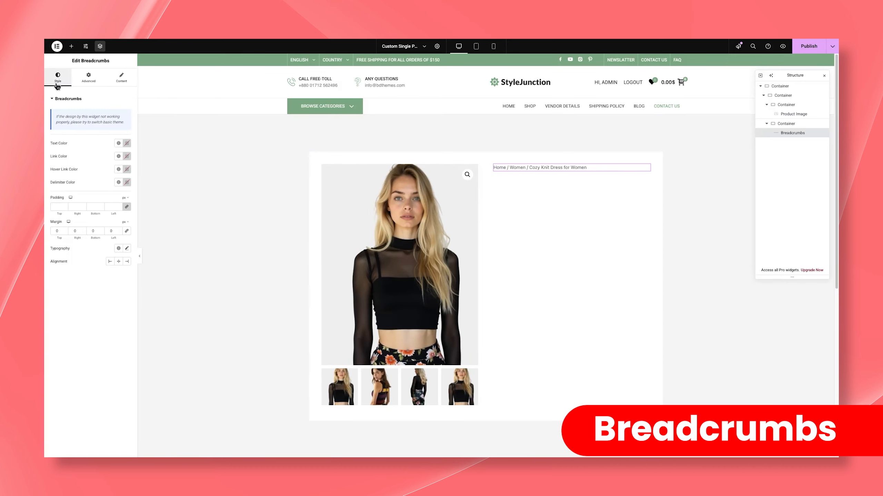
left_click(128, 143)
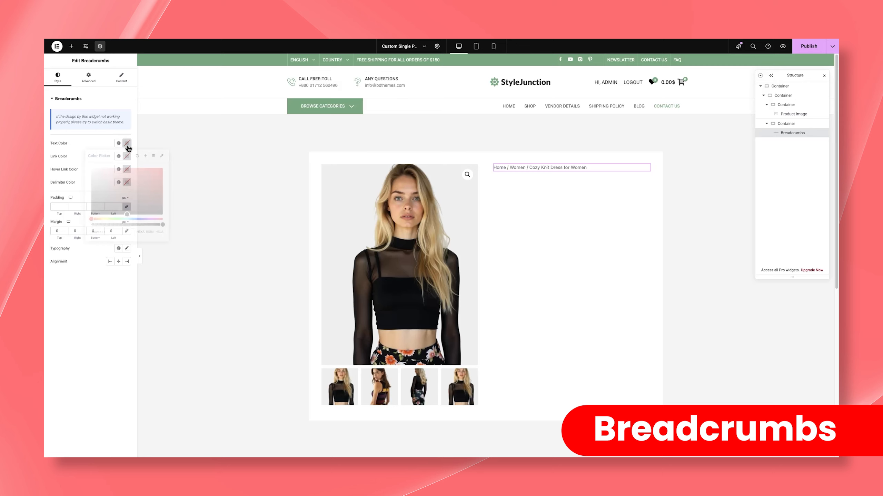
left_click_drag(93, 170, 61, 203)
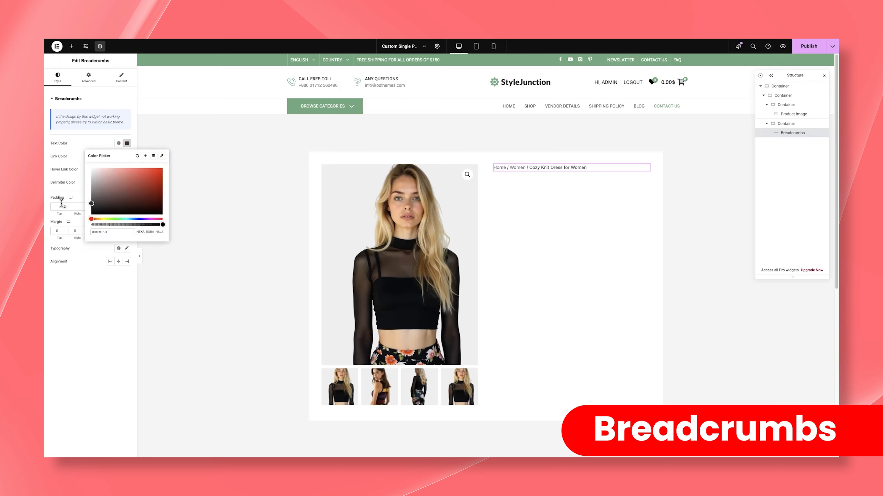
left_click(83, 146)
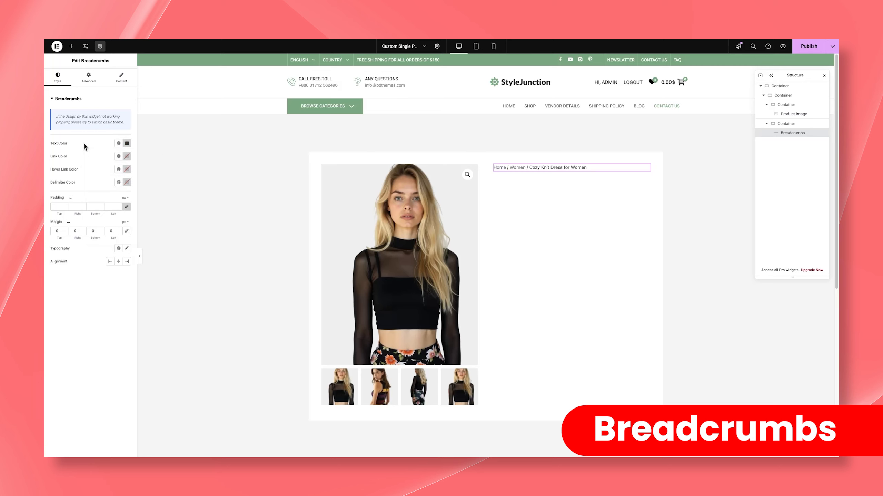
Step: Set the breadcrumbs' link color and delimiter color to the same medium grey
left_click(128, 158)
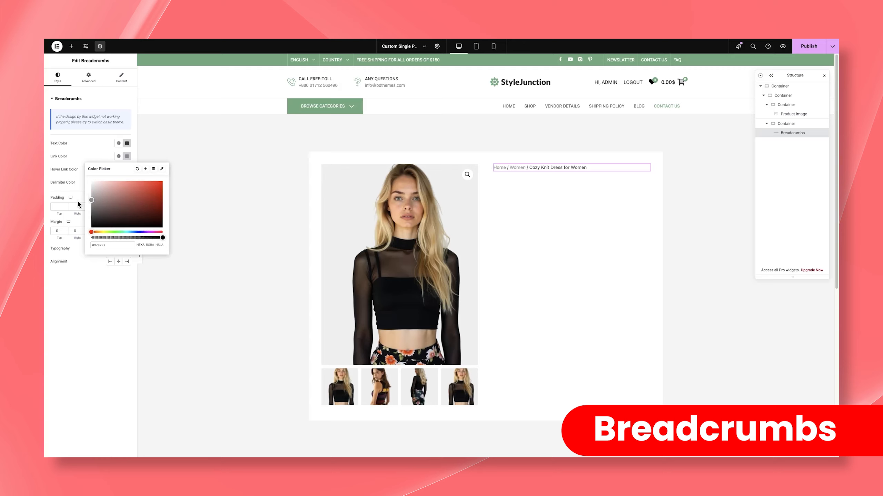
left_click_drag(107, 245, 81, 247)
left_click(108, 154)
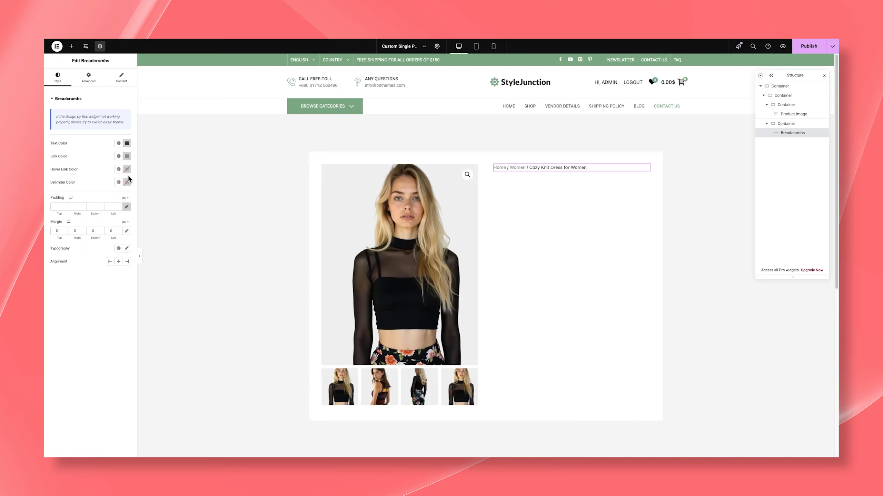
left_click(124, 185)
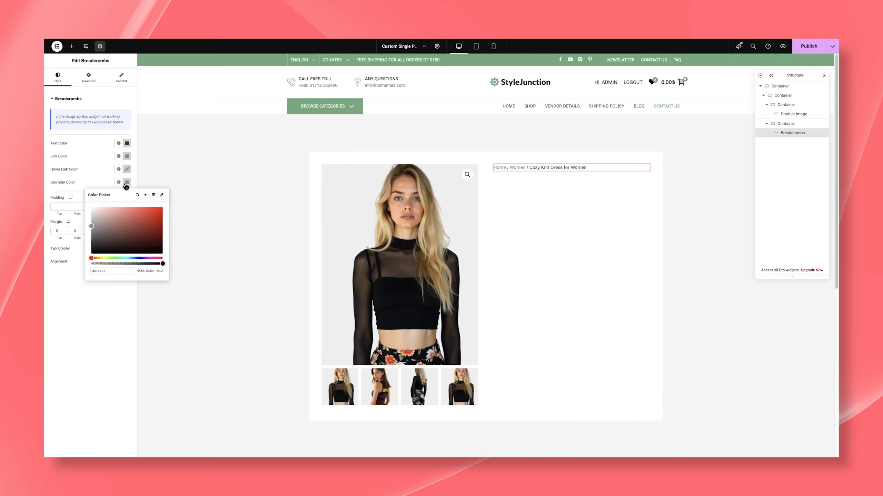
left_click(100, 178)
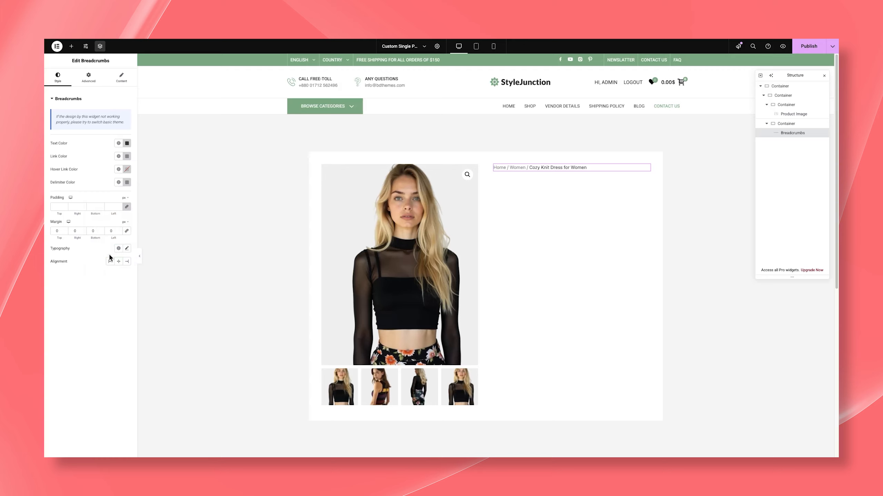
Step: Set the breadcrumbs' typography to the Barlow family with a slightly larger size and 400 (Normal) weight
left_click(126, 249)
left_click(107, 277)
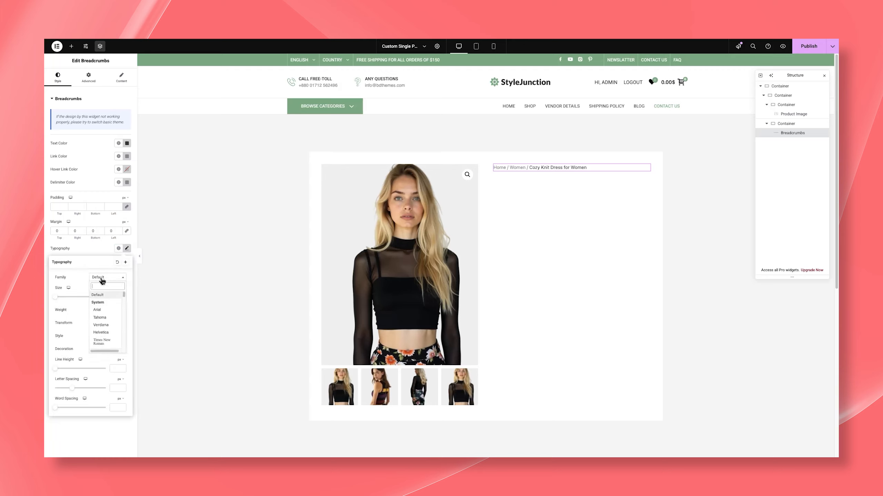
type("barl")
key("Return")
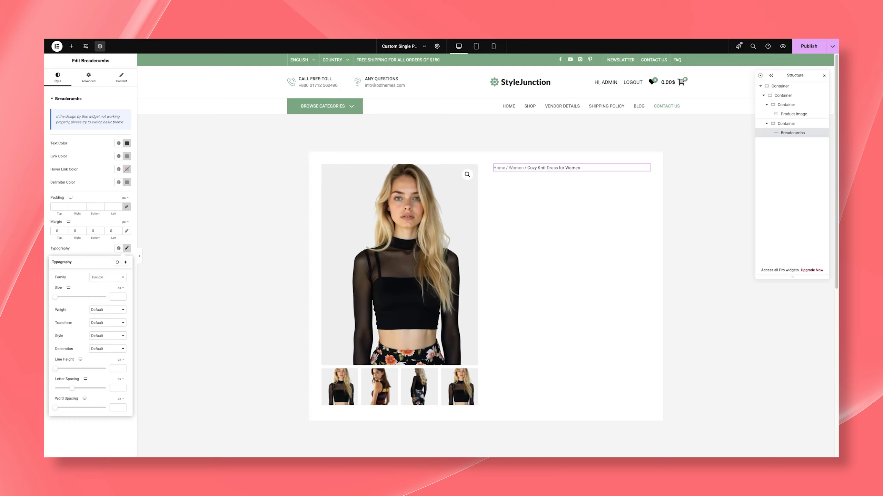
left_click(58, 298)
left_click_drag(58, 299, 61, 300)
left_click(99, 310)
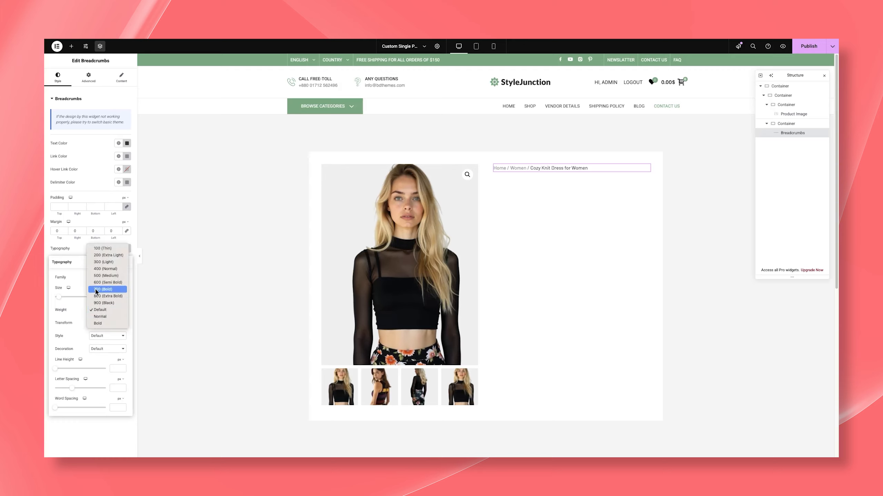
left_click(101, 272)
left_click(99, 254)
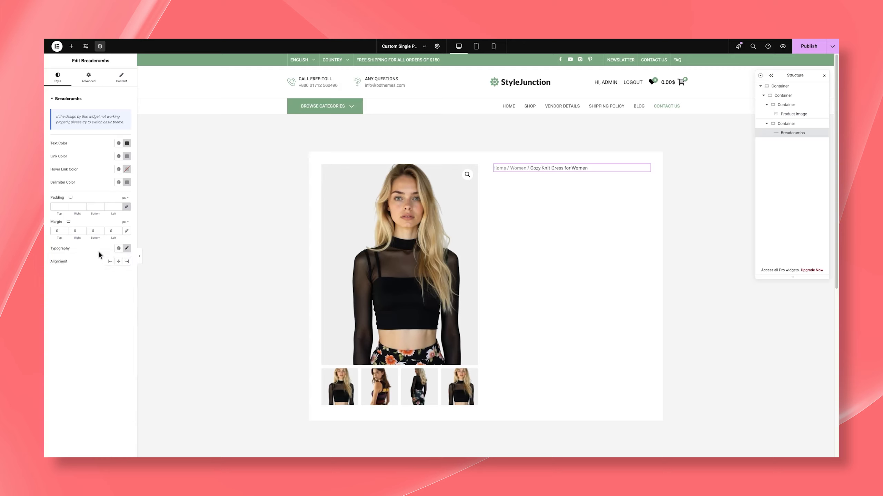
Step: Try the center and right alignments on the breadcrumbs and settle on left alignment
left_click(119, 262)
left_click(127, 262)
left_click(119, 261)
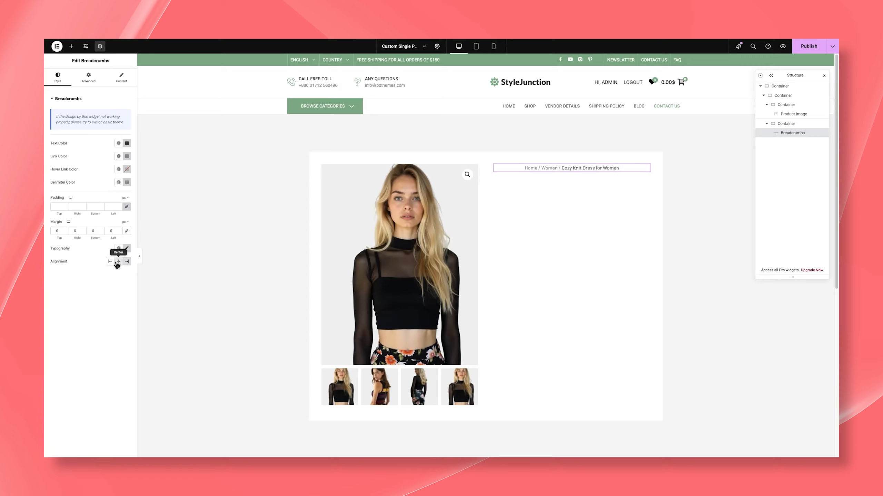
left_click(111, 262)
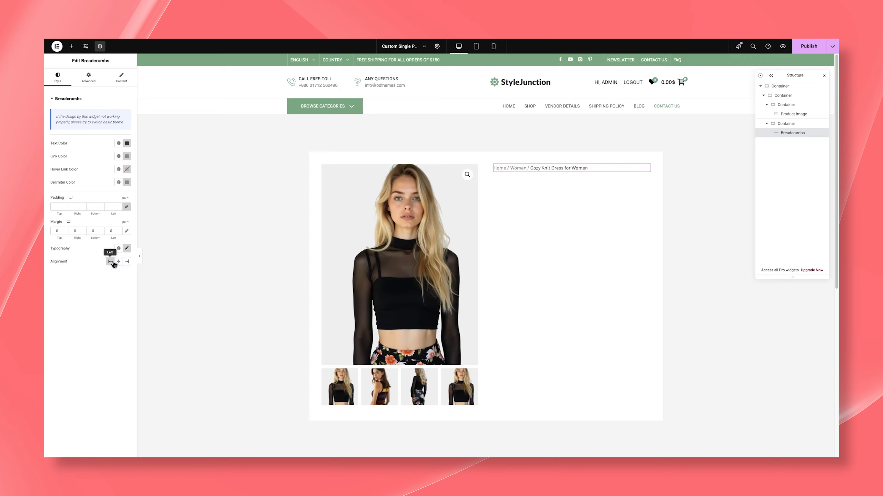
Step: Add the Product Title widget below the breadcrumbs and set its text color to dark grey
left_click(71, 47)
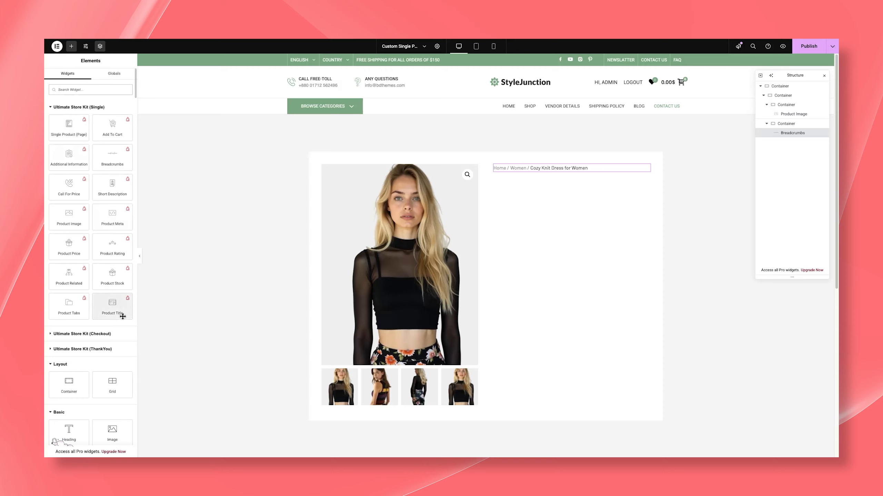
left_click_drag(532, 193, 536, 170)
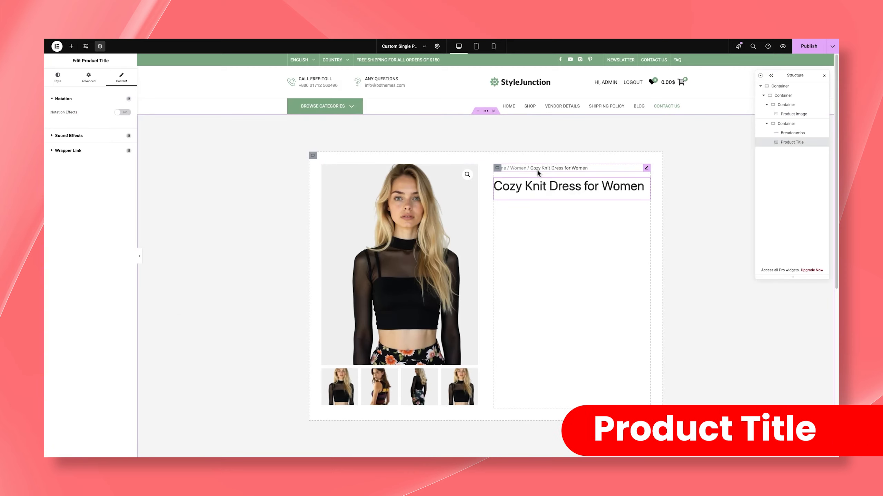
left_click(57, 82)
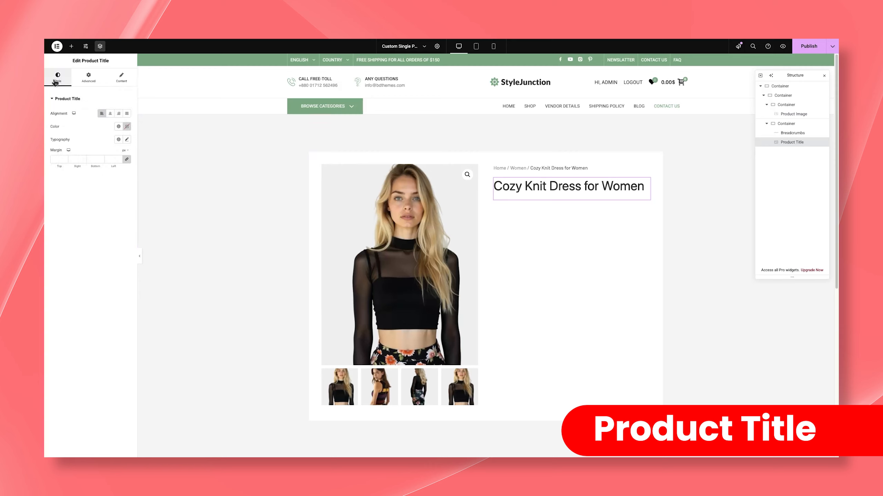
left_click(127, 126)
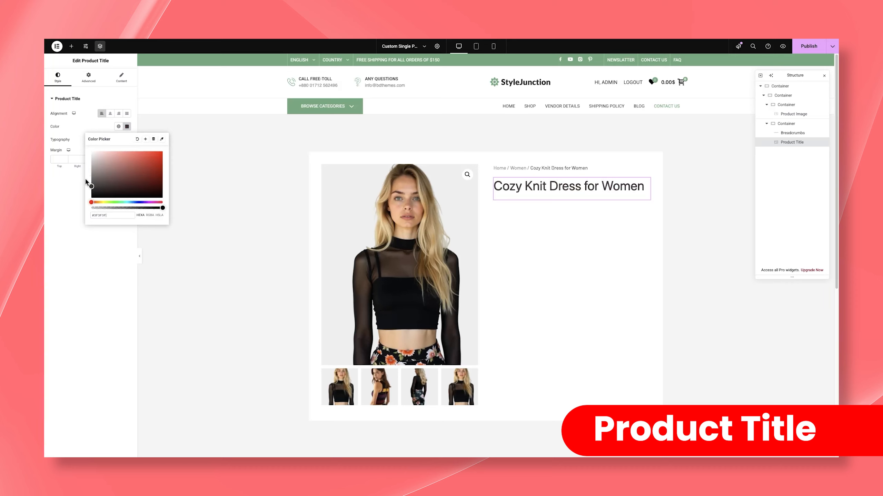
left_click(99, 130)
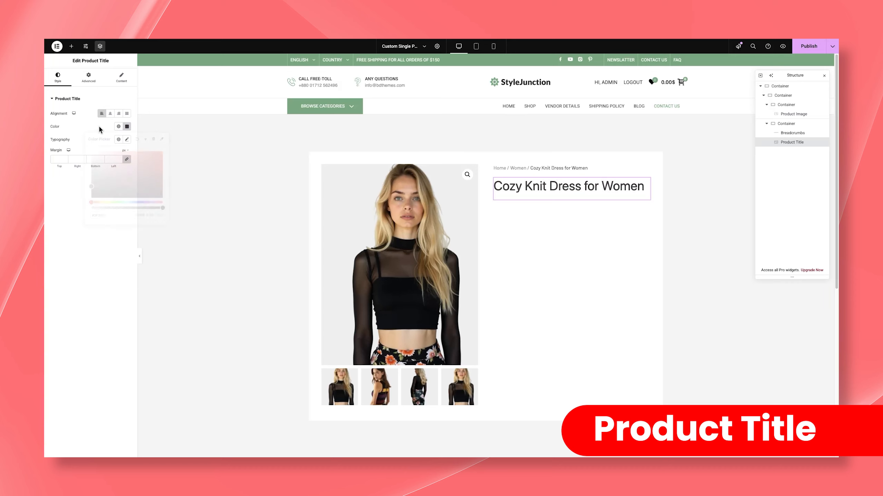
Step: Set the product title's typography to Barlow, 35 px, 500 (Medium) weight, and switch its line height unit to em
left_click(127, 140)
left_click(110, 170)
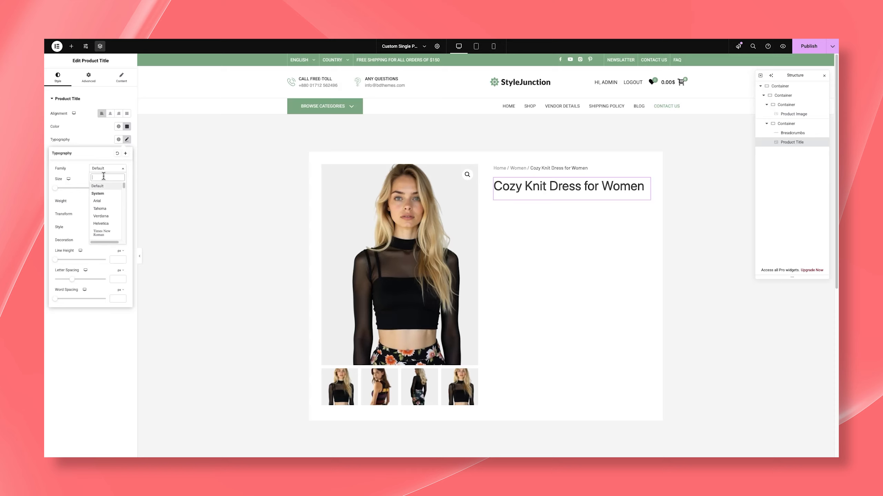
type("bar")
key("Return")
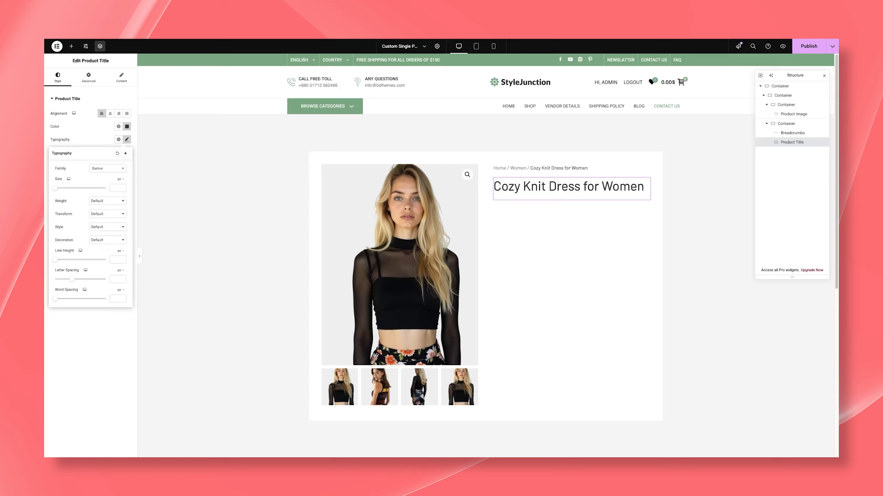
type("35")
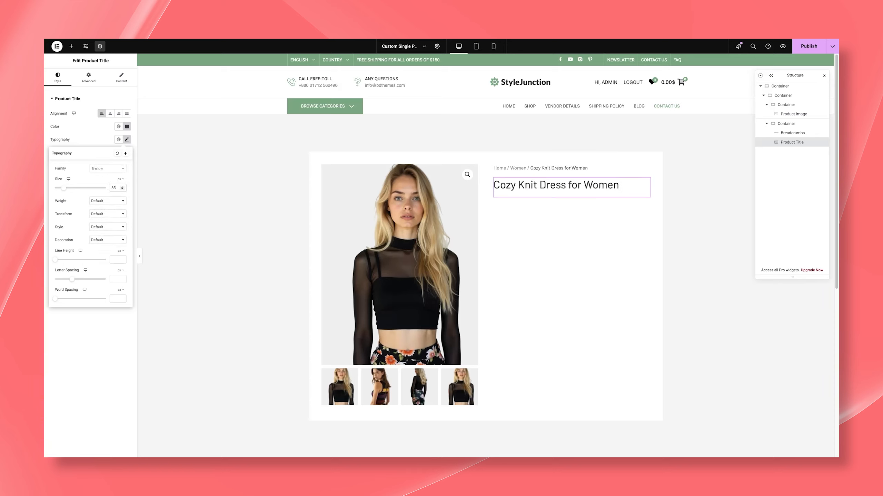
left_click(94, 203)
left_click(103, 170)
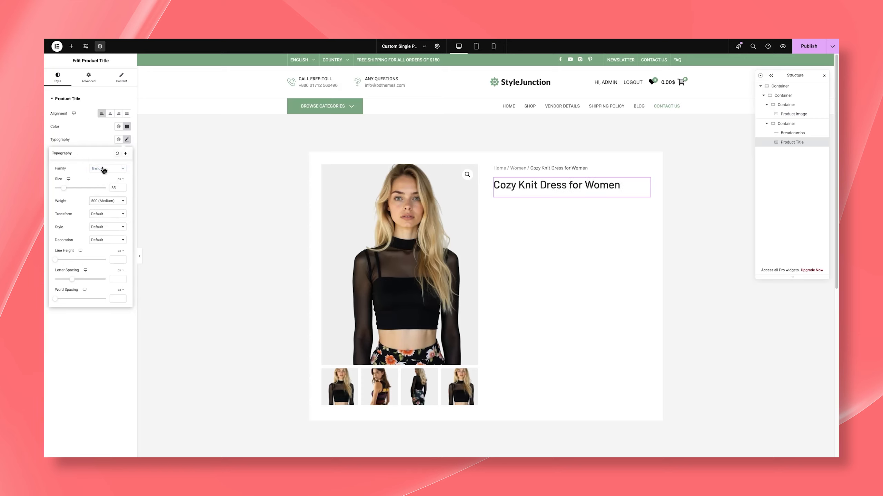
left_click(120, 251)
left_click(121, 261)
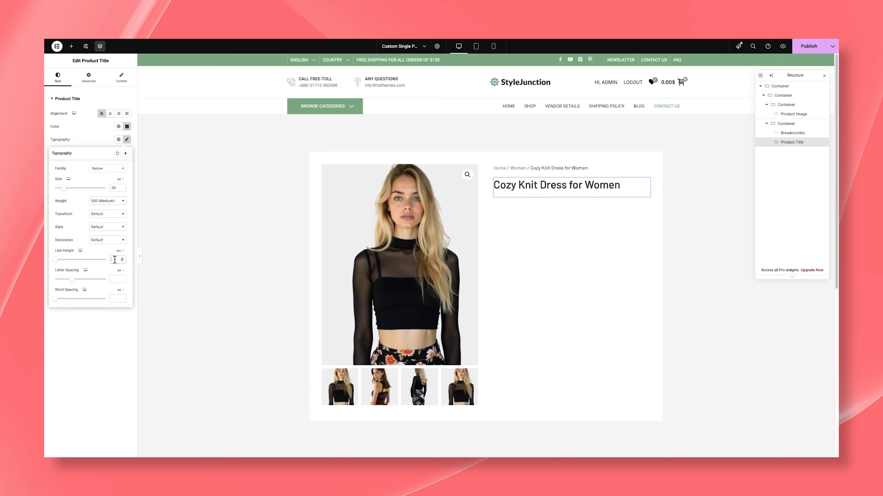
left_click(88, 138)
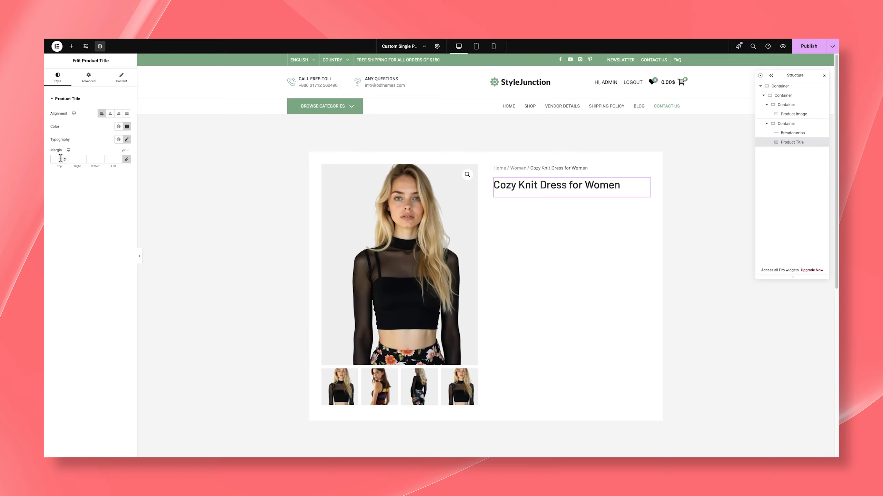
Step: Add the Product Rating widget below the product title in the second column container
left_click(72, 48)
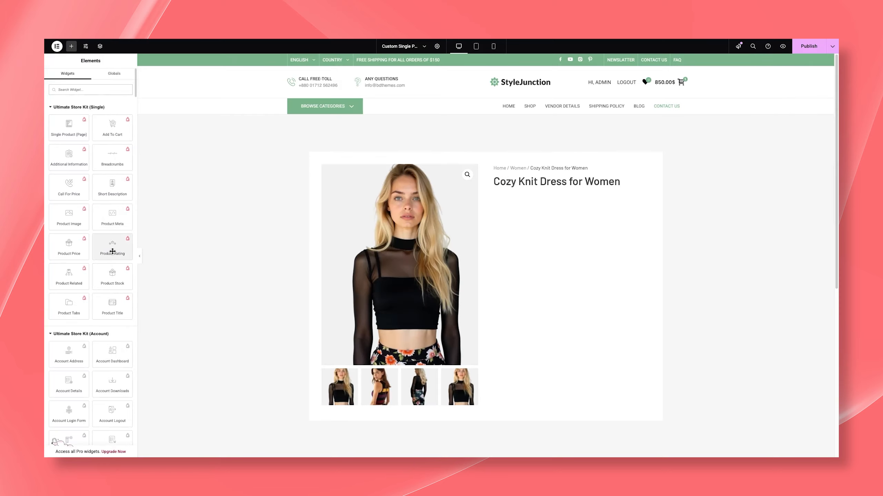
left_click_drag(112, 251, 542, 192)
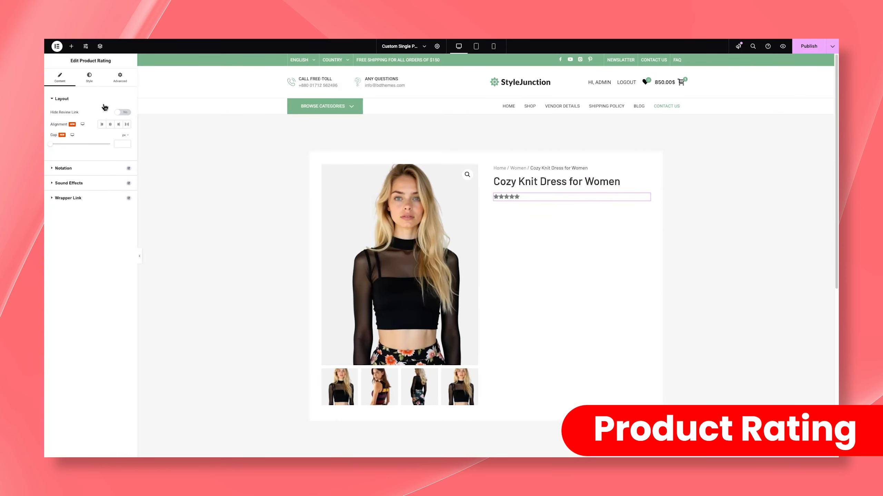
Step: Keep the review link shown and left-align the product rating after trying the other alignments, with a gap of 10 px
left_click(120, 113)
left_click(120, 113)
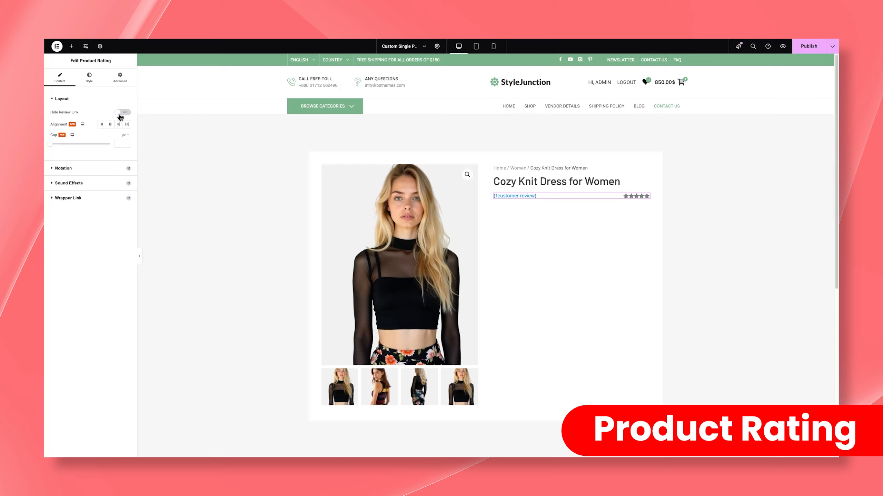
left_click(101, 124)
left_click(110, 125)
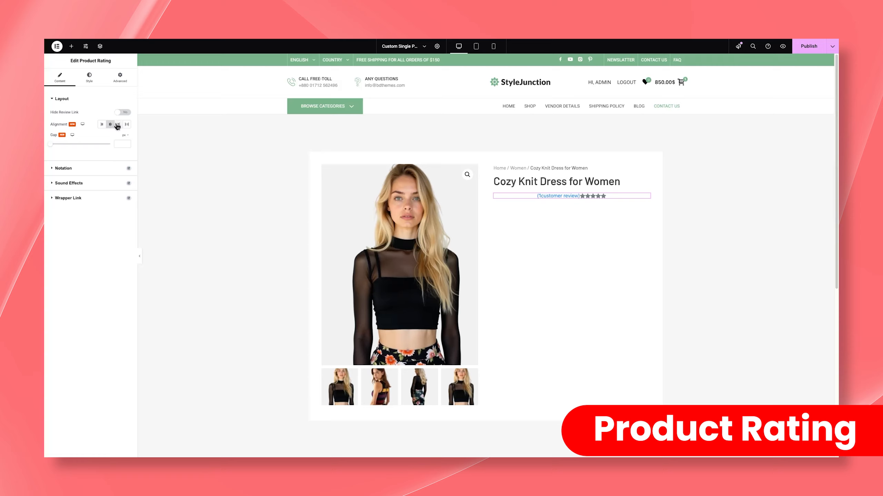
left_click(118, 125)
left_click(127, 124)
left_click(101, 125)
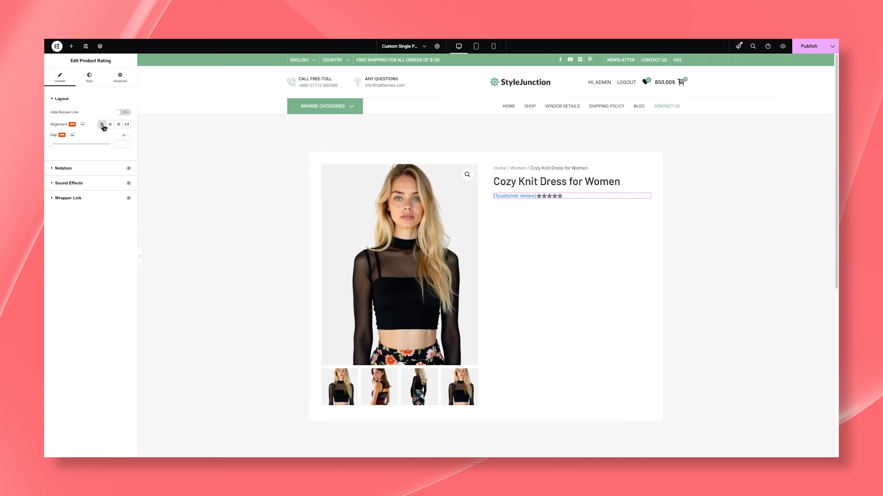
left_click_drag(52, 147, 60, 147)
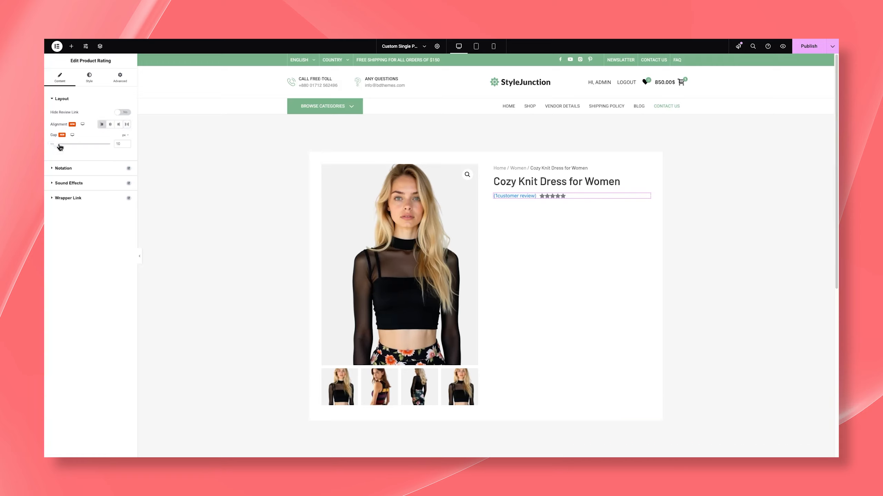
Step: Set the product rating's fill star color to golden yellow and its empty star color to dark grey
left_click(88, 80)
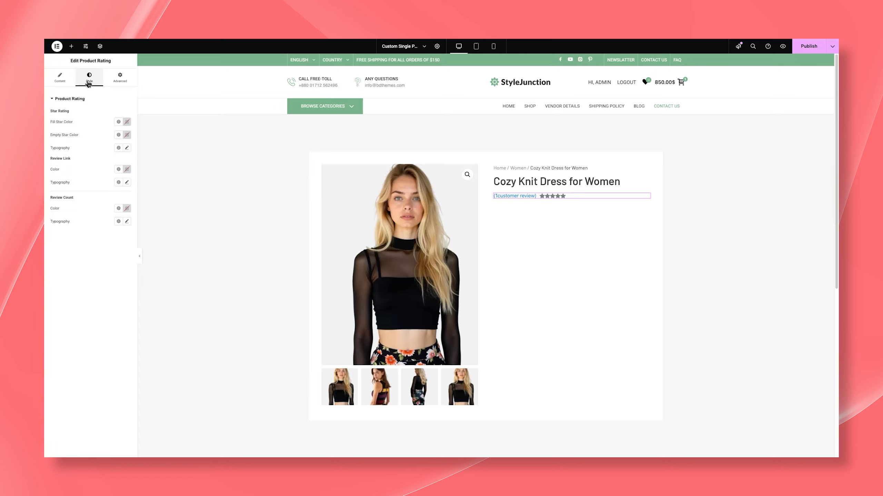
left_click(127, 122)
left_click(91, 189)
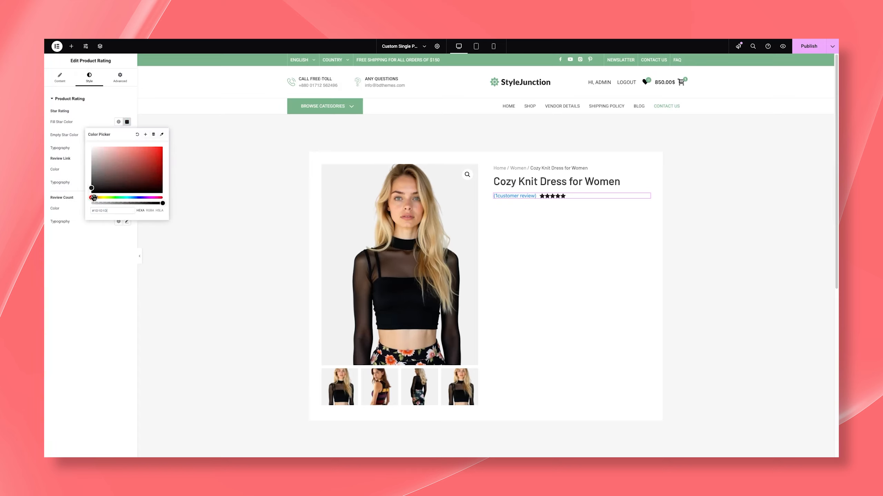
left_click_drag(94, 197, 100, 198)
left_click(162, 149)
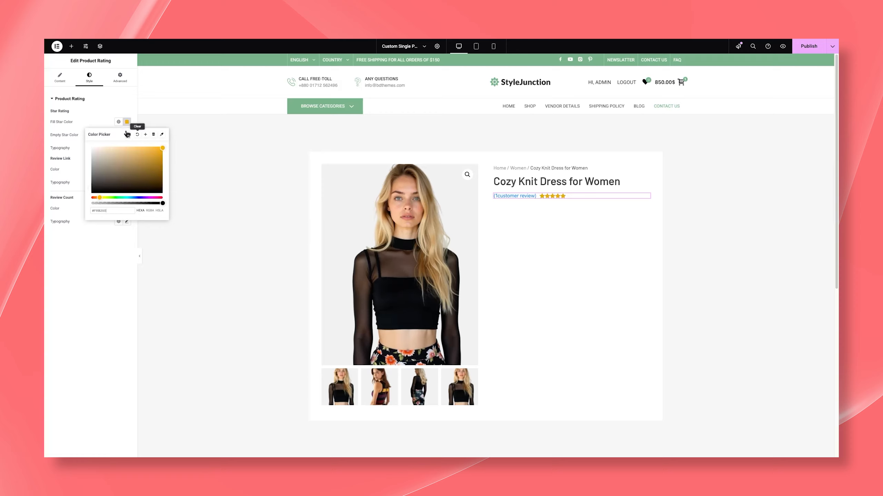
left_click(98, 124)
left_click(127, 135)
left_click(92, 197)
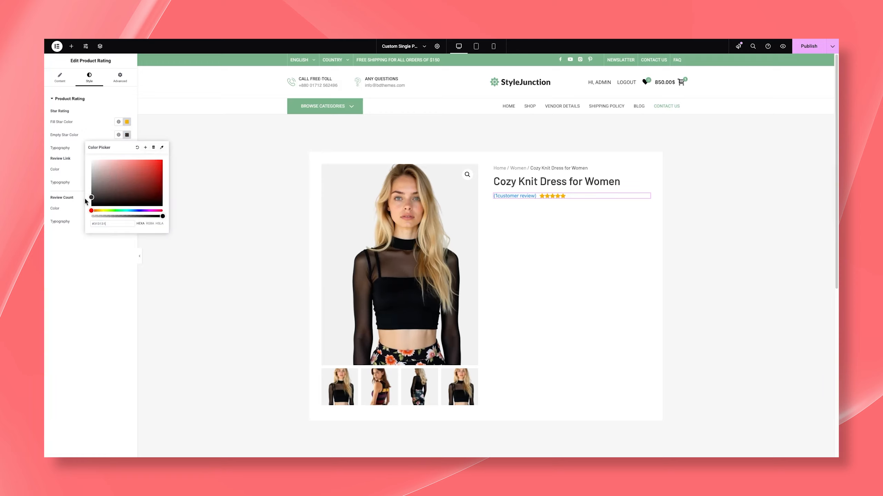
left_click(105, 137)
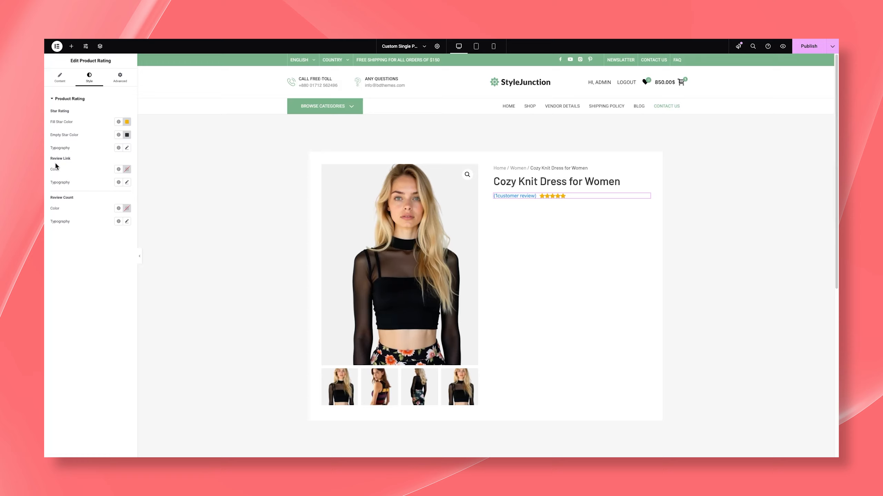
Step: Set the rating's review link color to dark grey and its font family to Barlow
left_click(126, 169)
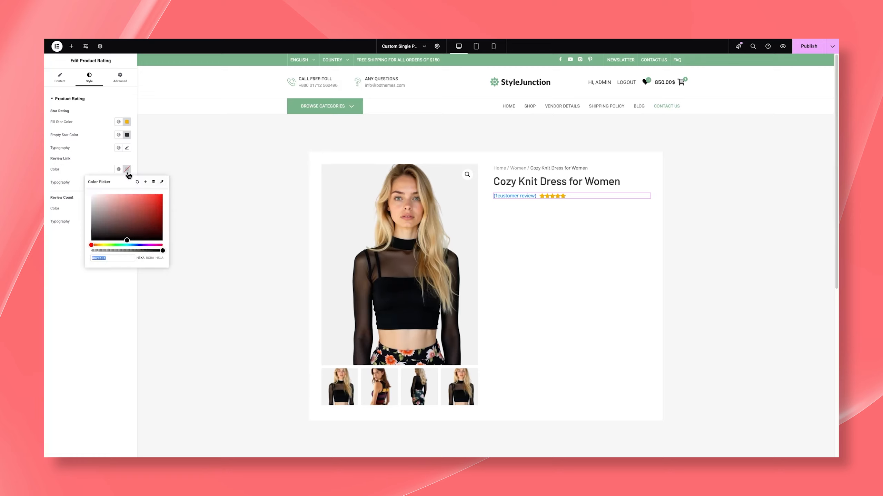
left_click_drag(119, 215, 90, 223)
left_click(103, 172)
left_click(127, 182)
left_click(100, 212)
type("barl")
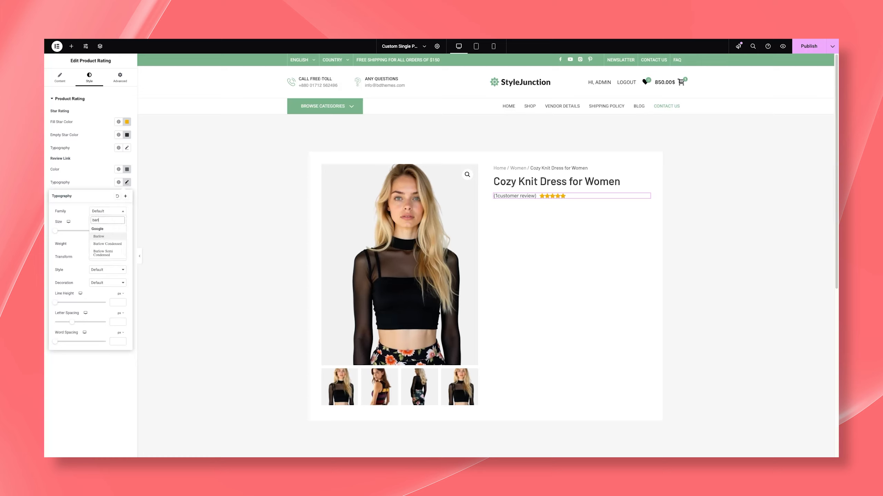
key("Return")
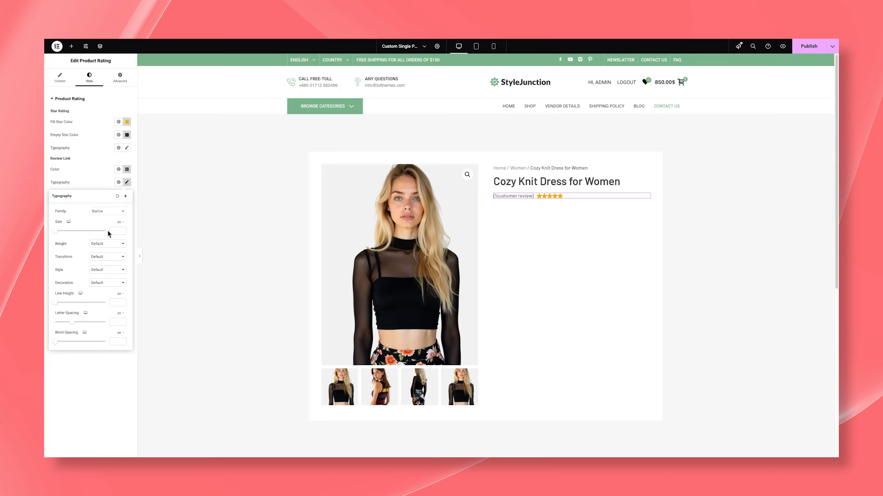
left_click(105, 187)
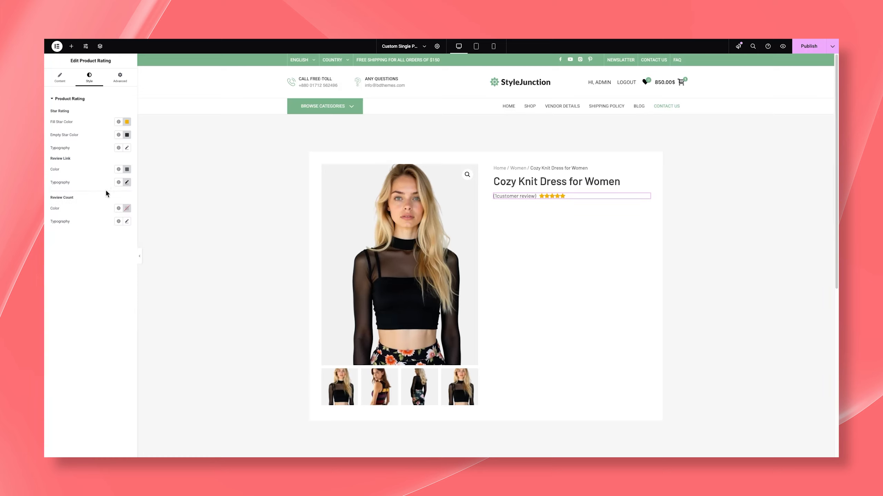
Step: Set the rating's review count color to black
left_click(127, 208)
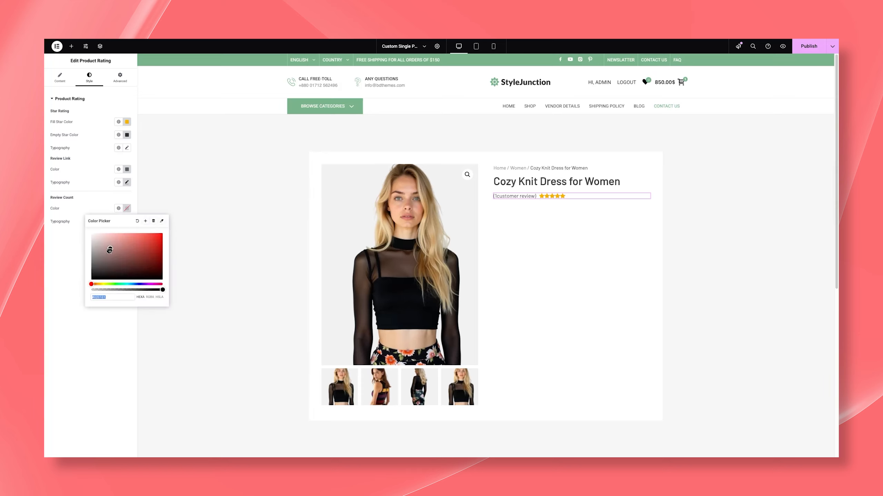
left_click_drag(93, 277, 87, 283)
left_click(88, 203)
Step: Set the review count's typography to Barlow with a custom font size
left_click(127, 221)
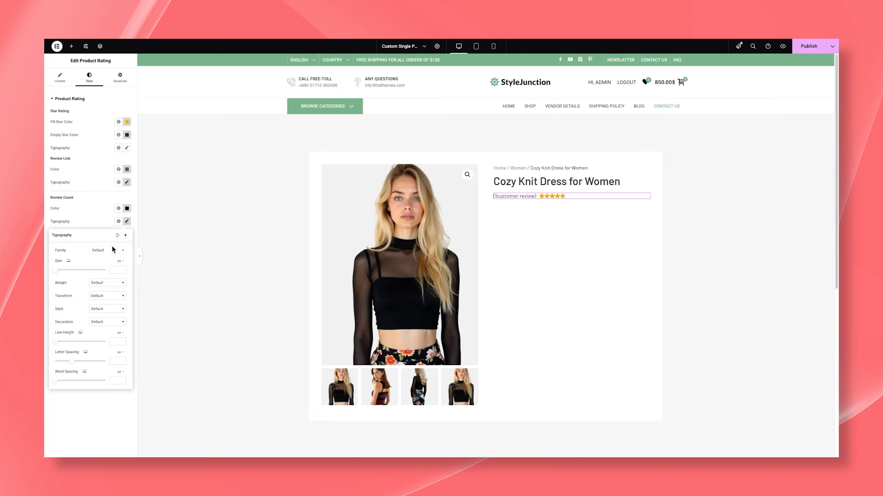
left_click(112, 249)
type("barlow")
key("Return")
left_click(111, 267)
type("15")
key("Down")
left_click(104, 226)
Step: Add the Product Stock widget below the product rating and set its stock status color to dark grey
left_click(71, 46)
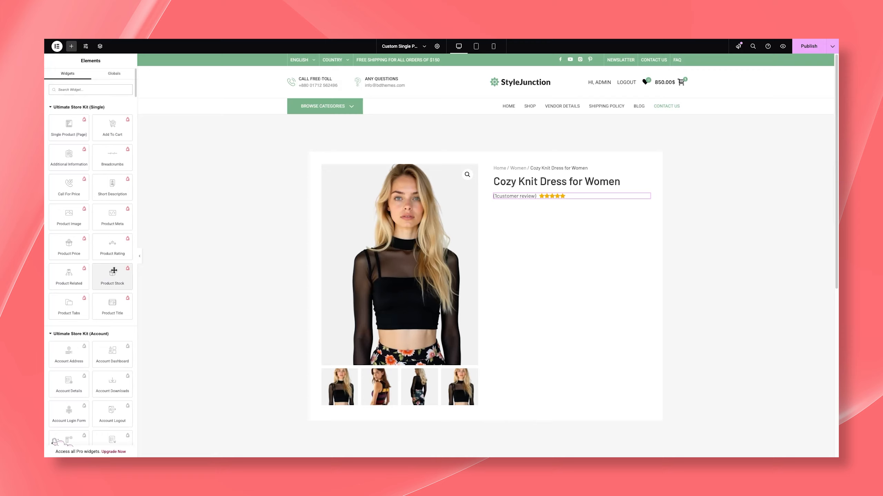
left_click_drag(114, 270, 539, 197)
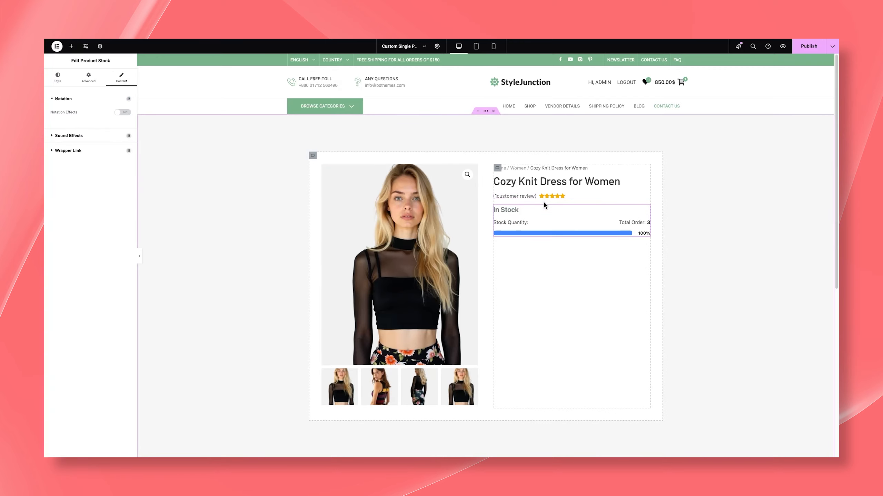
left_click(60, 78)
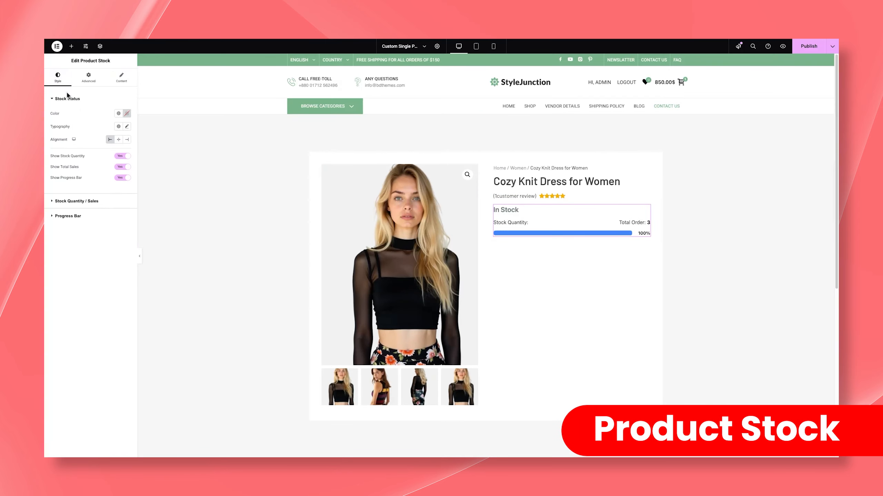
left_click(126, 115)
left_click_drag(93, 190, 115, 189)
left_click(89, 112)
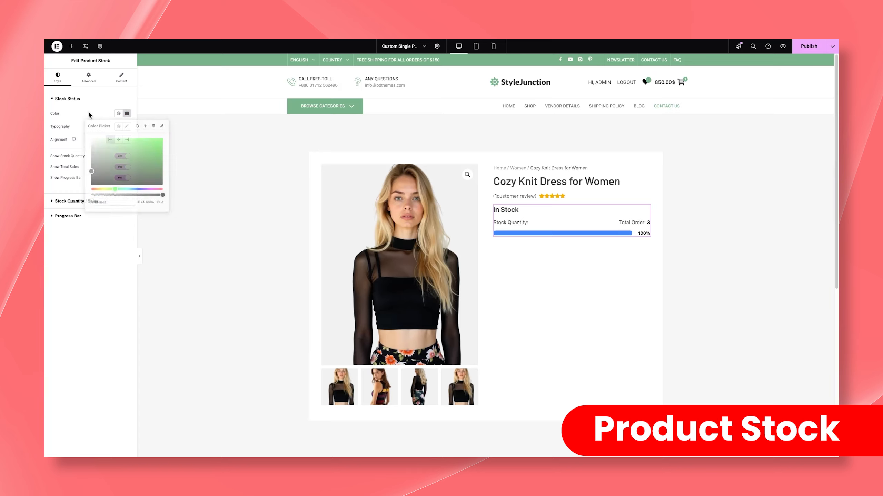
Step: Set the stock status typography to Barlow, 18 px, 600 (Semi Bold) weight
left_click(127, 126)
left_click(107, 155)
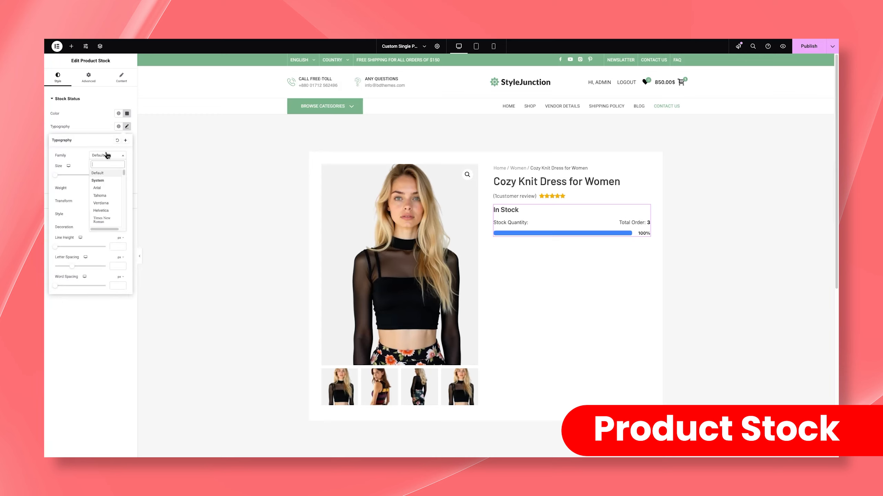
type("bar")
key("Return")
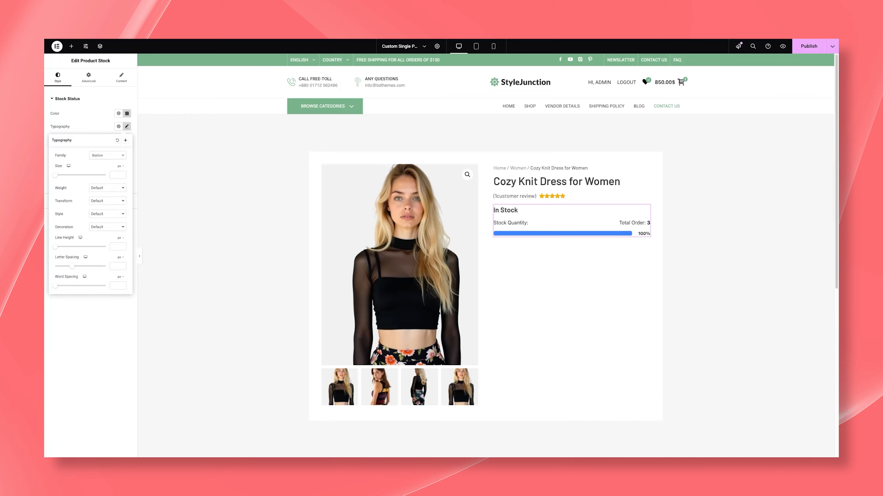
left_click(119, 174)
type("15")
left_click(106, 189)
left_click(105, 173)
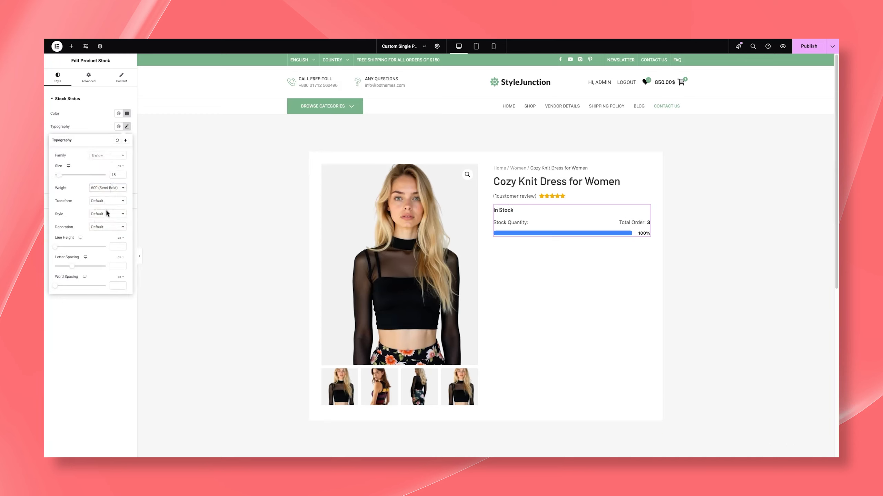
left_click(98, 228)
left_click(99, 228)
Step: Transform the stock status text to uppercase
left_click(106, 201)
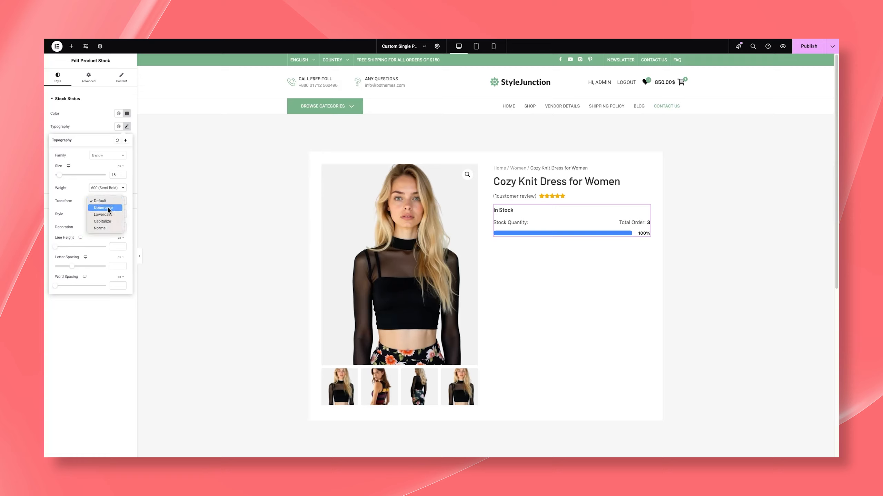
left_click(110, 214)
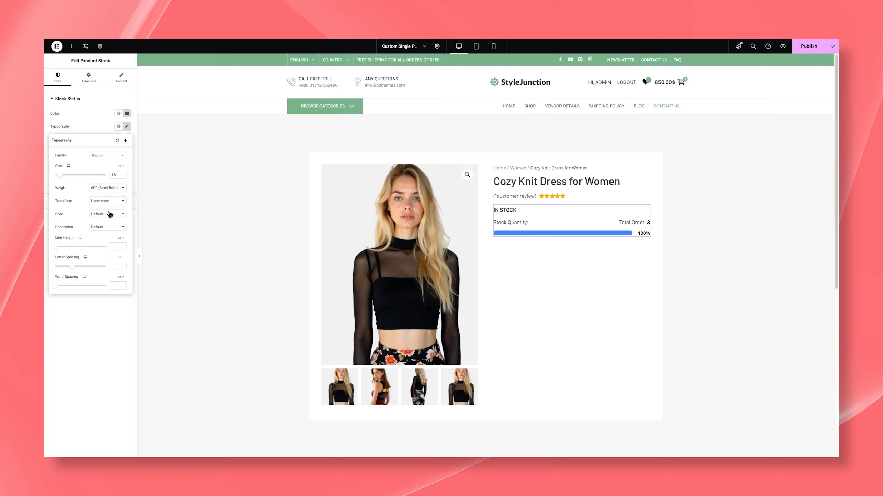
left_click(94, 132)
Step: Try the center and right alignments on the stock status and return to left alignment
left_click(118, 139)
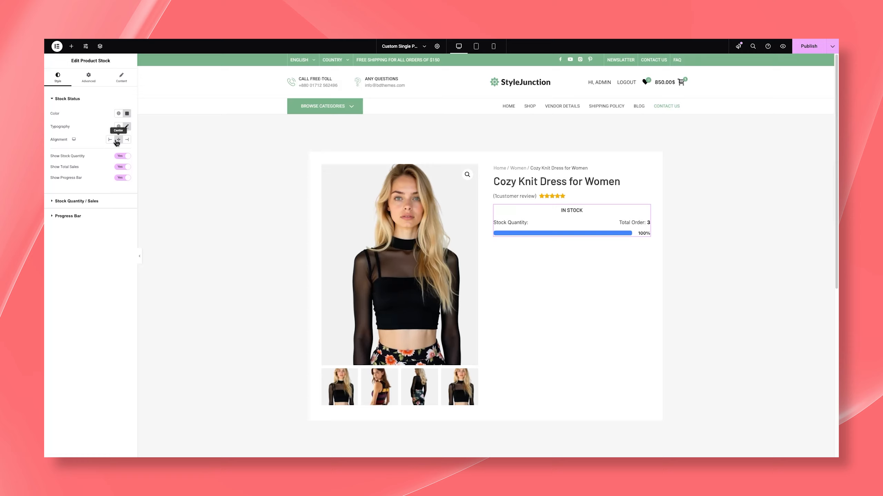
left_click(127, 139)
left_click(111, 140)
Step: Try hiding the stock quantity, show it again, and turn off the Product Stock widget's progress bar
left_click(122, 156)
left_click(118, 159)
left_click(118, 178)
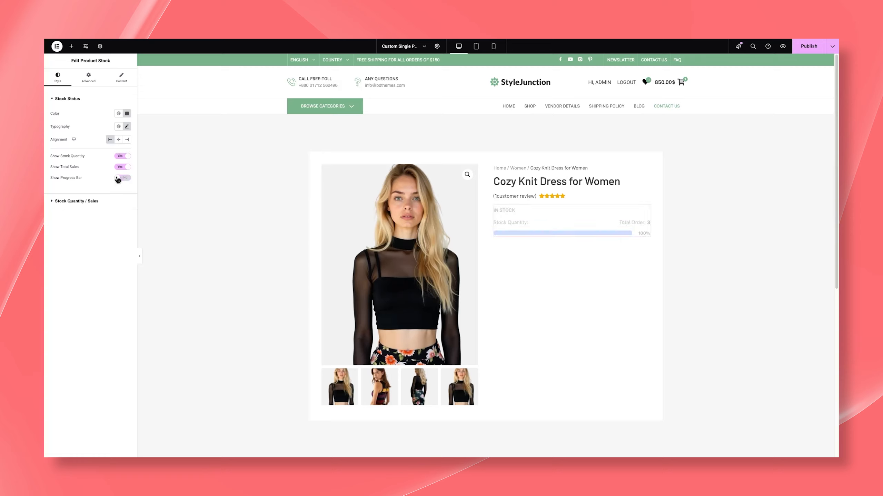
Step: Set the Stock Quantity / Sales text color to dark grey and its count color to green
left_click(69, 202)
left_click(127, 129)
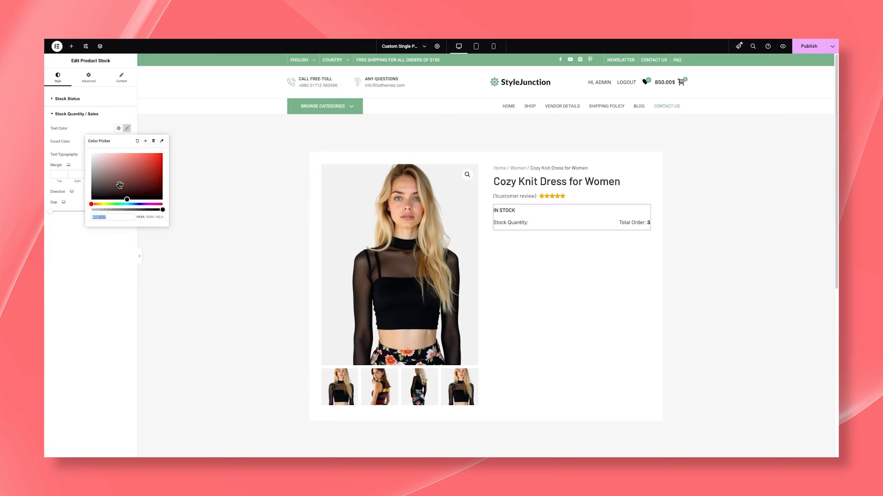
mouse_move(94, 197)
left_mouse_down()
mouse_move(88, 173)
mouse_move(86, 184)
left_mouse_up()
left_click(80, 131)
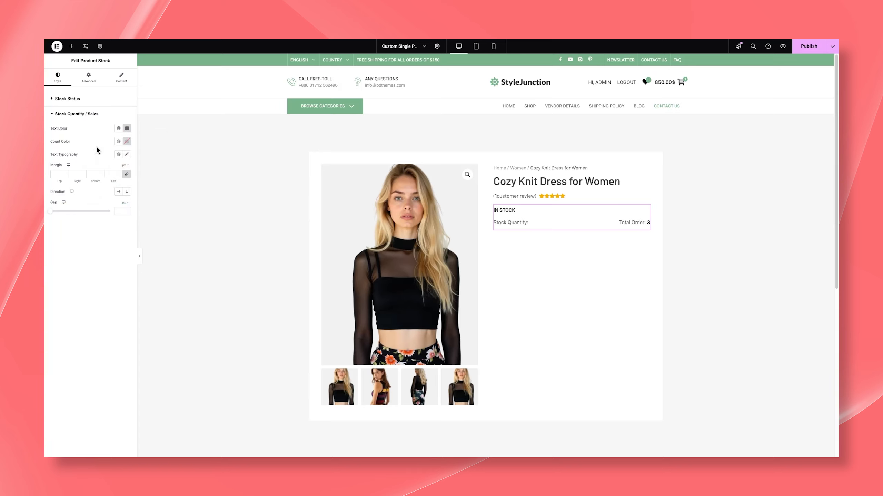
left_click(128, 142)
left_click_drag(105, 217, 114, 217)
left_click(162, 194)
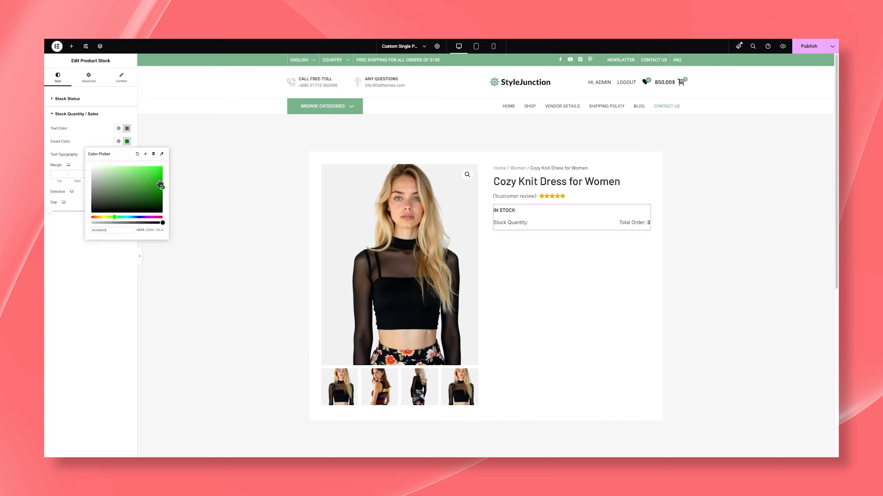
left_click(103, 142)
Step: Set the Stock Quantity / Sales typography to Barlow, 16 px, with a line height of 0.8 em
left_click(126, 155)
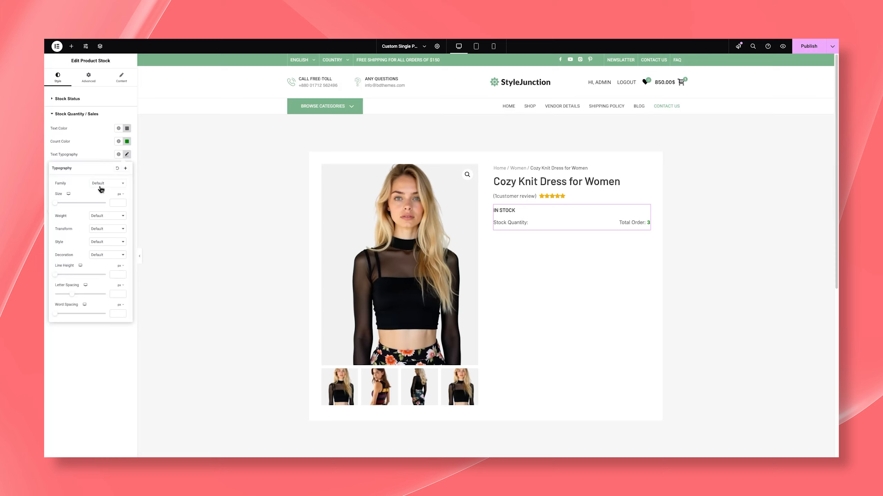
left_click(101, 183)
type("barlow")
key("Return")
left_click(111, 203)
type("15")
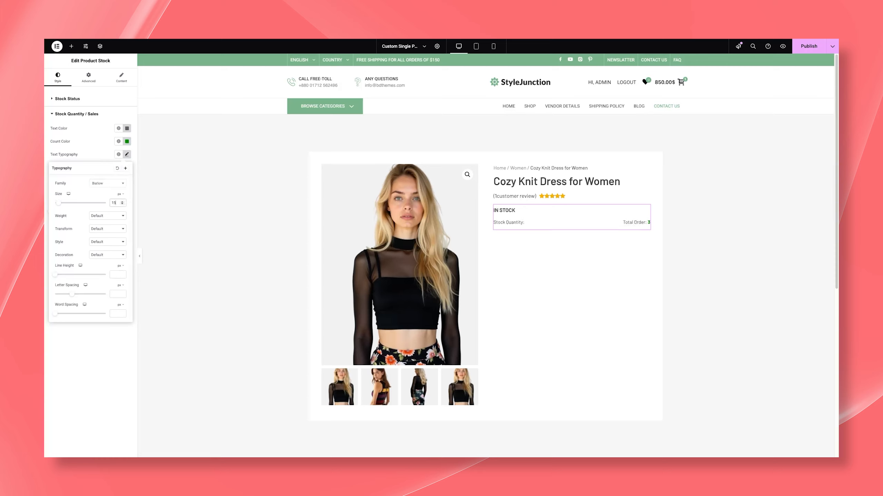
key("Up")
left_click(115, 274)
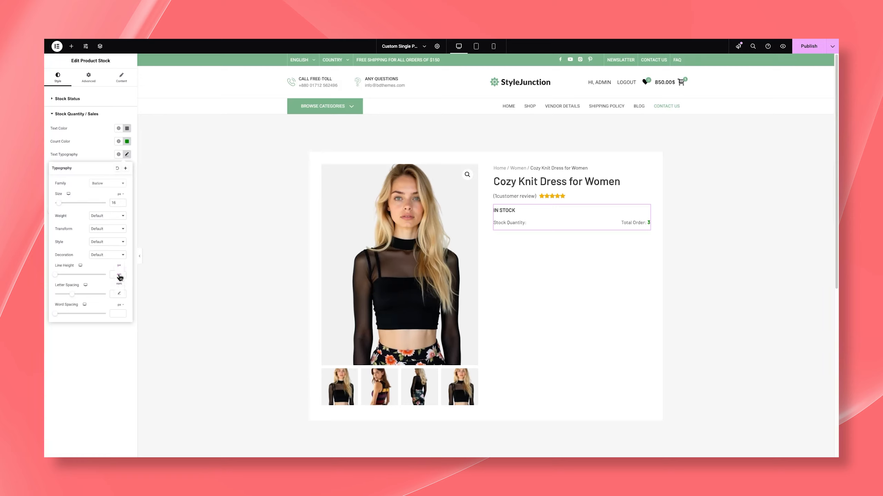
type("0.8")
left_click(102, 155)
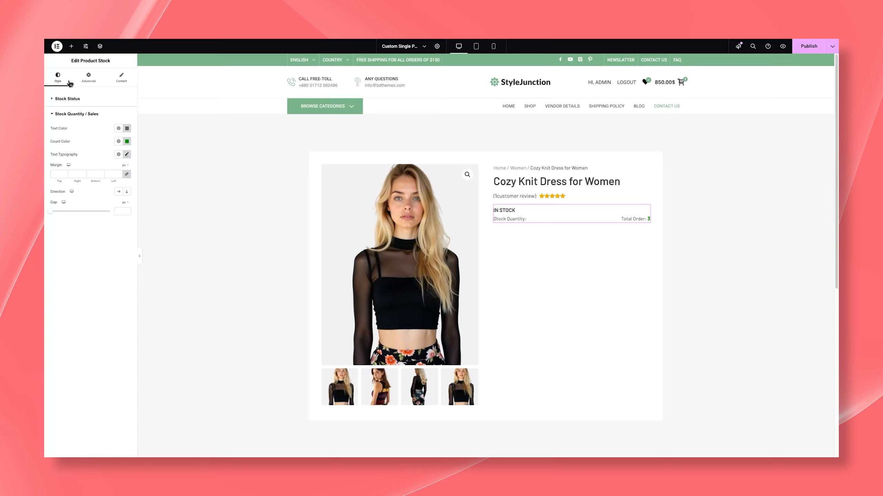
Step: Add the Short Description widget below the product stock in the second column container
left_click(71, 48)
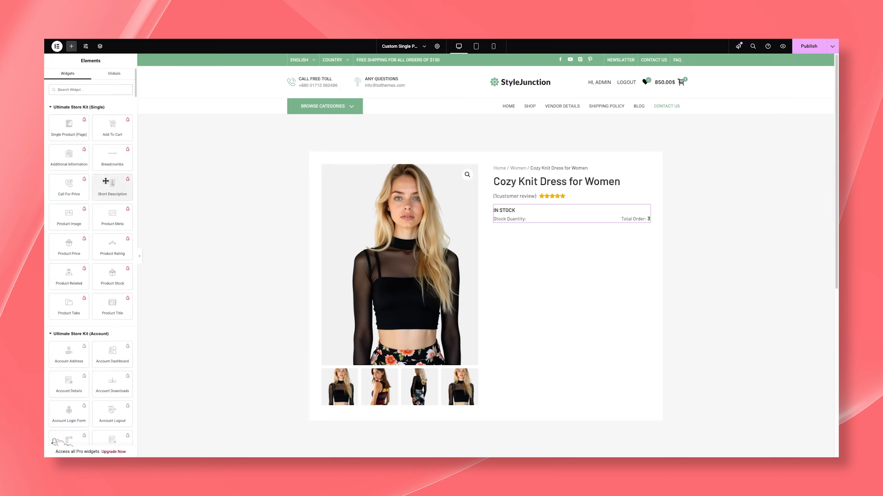
left_click_drag(105, 181, 523, 219)
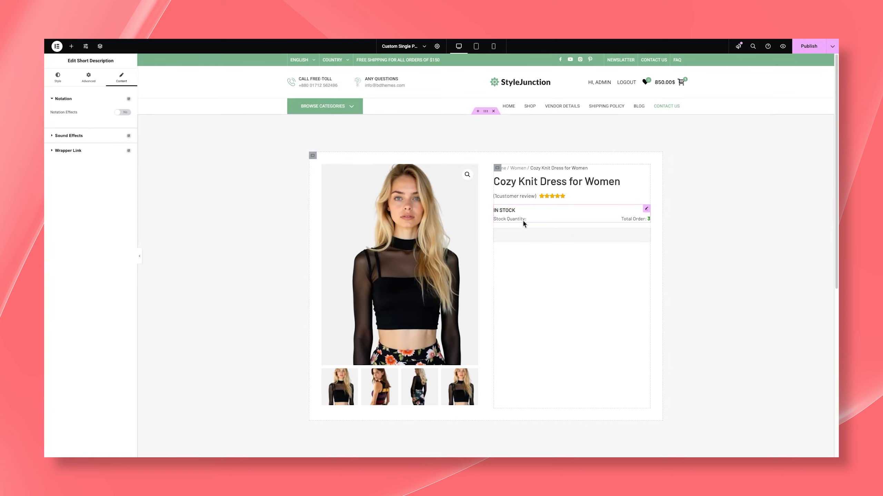
Step: Set the Short Description text color to medium grey
left_click(58, 78)
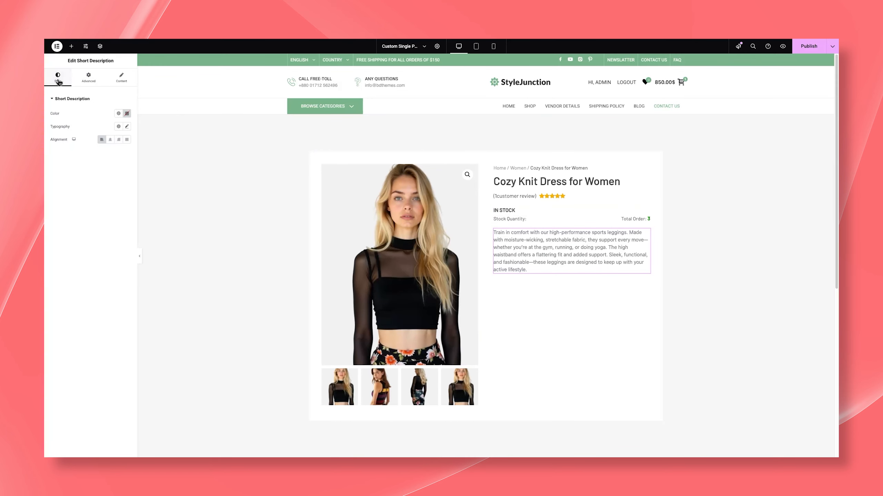
left_click(127, 115)
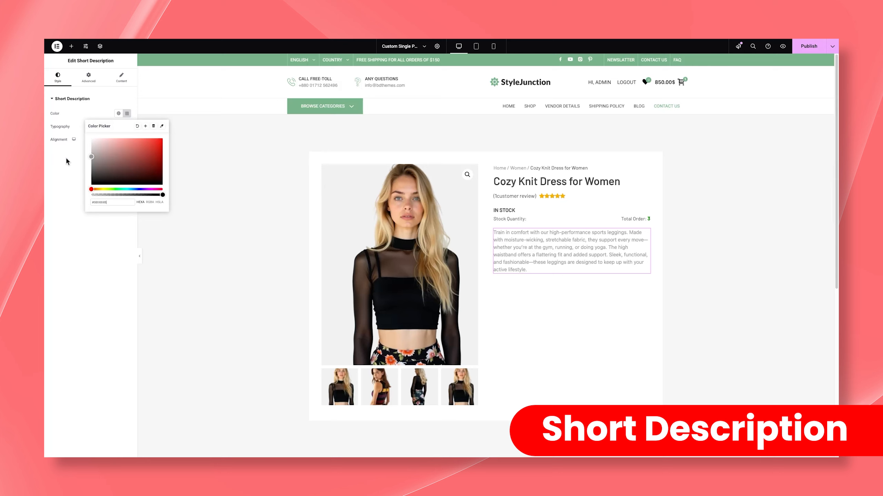
left_click(80, 124)
Step: Set the Short Description typography to Barlow, 16 px, weight 400 (Normal), with a line height of 1.5 em
left_click(127, 126)
left_click(107, 156)
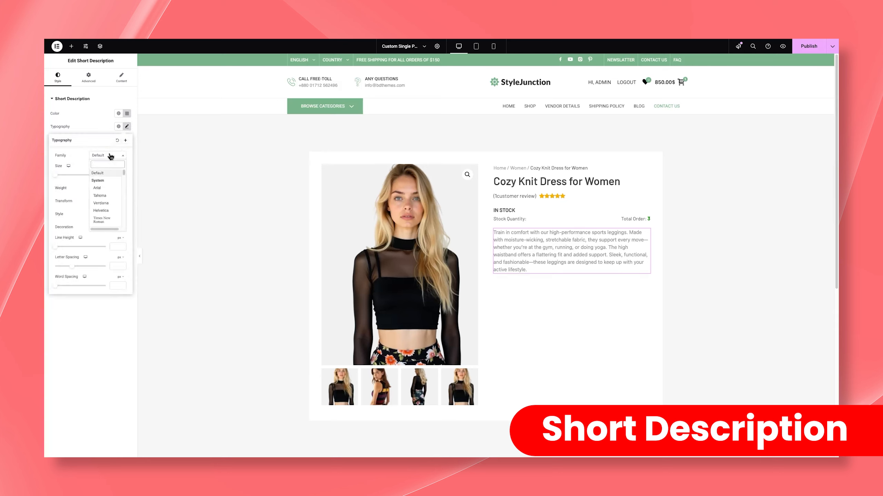
type("barlo")
key("Return")
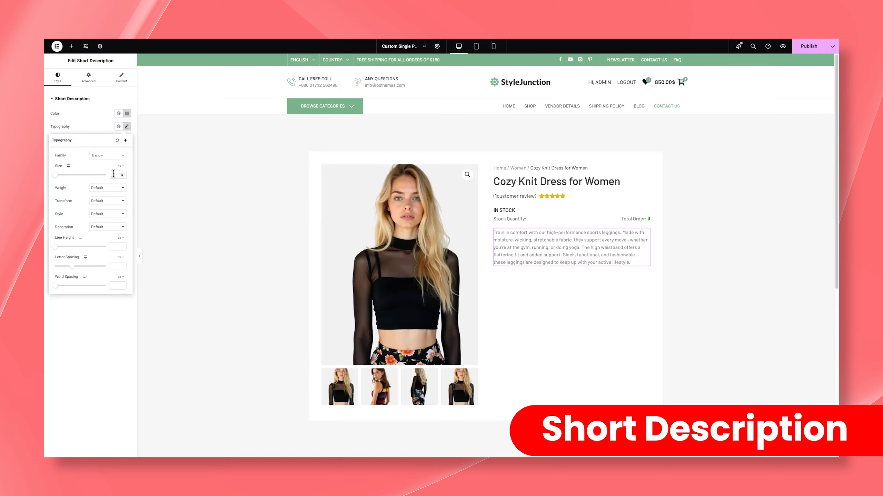
left_click(107, 187)
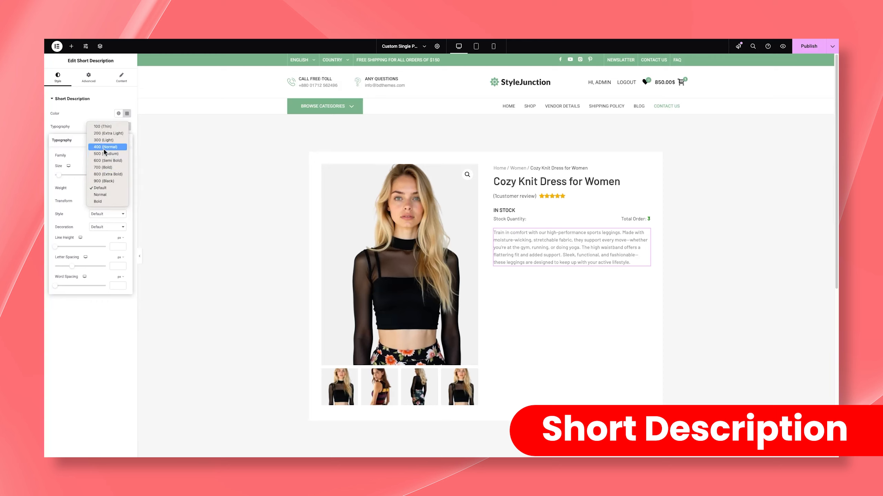
left_click(105, 147)
left_click(120, 238)
left_click(120, 251)
type("1.5")
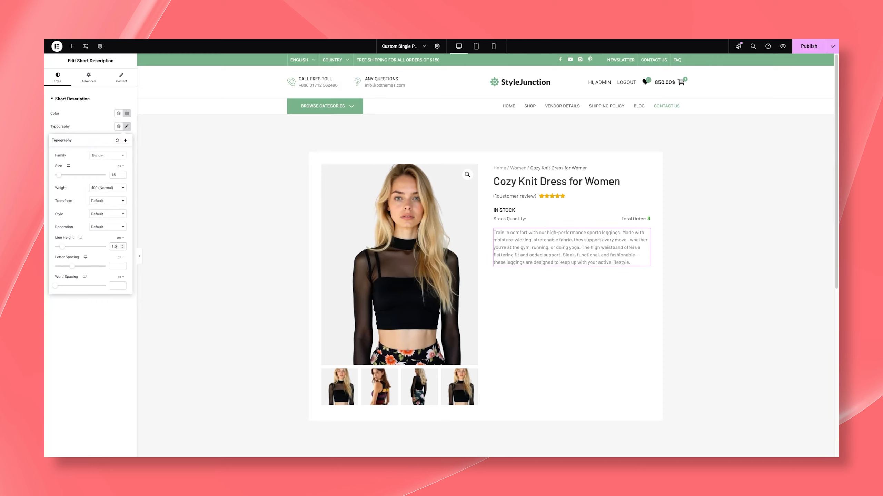
left_click(99, 125)
Step: Try center and right alignment on the Short Description text and return it to left alignment
left_click(110, 139)
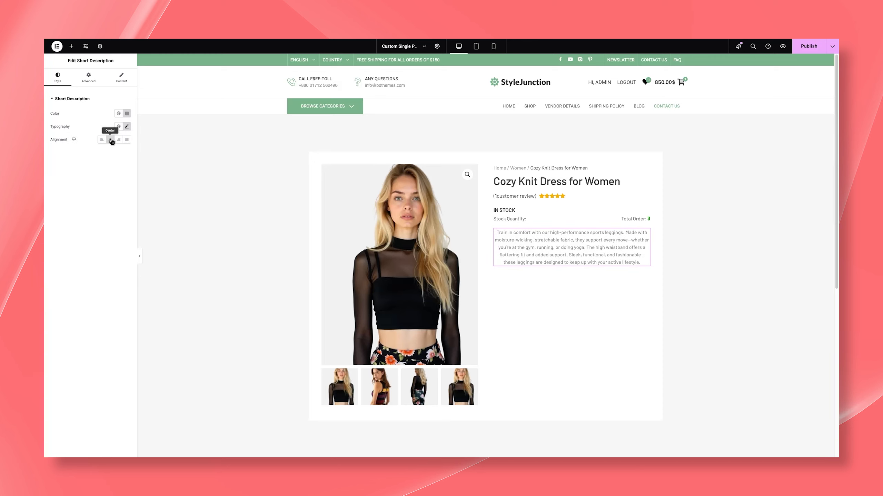
left_click(118, 139)
left_click(110, 139)
left_click(101, 139)
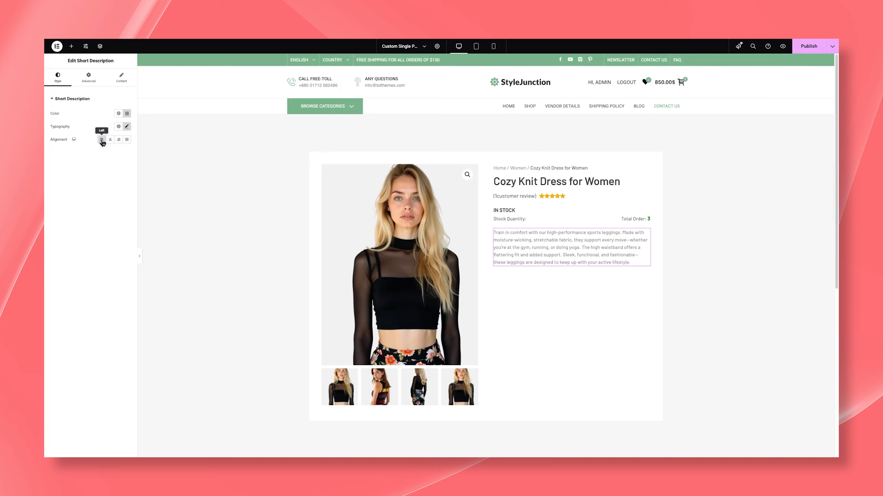
Step: Add the Product Price widget below the short description, left-aligned with a 15 px top margin
left_click(72, 46)
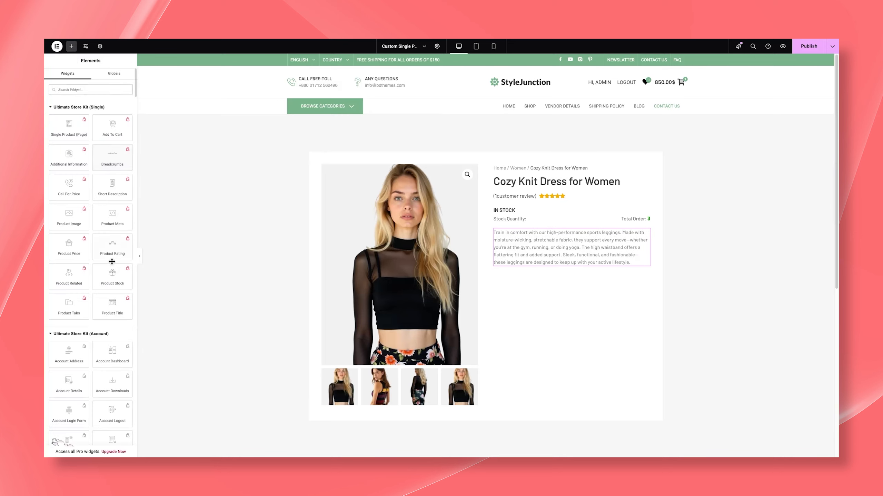
left_click_drag(74, 248, 540, 264)
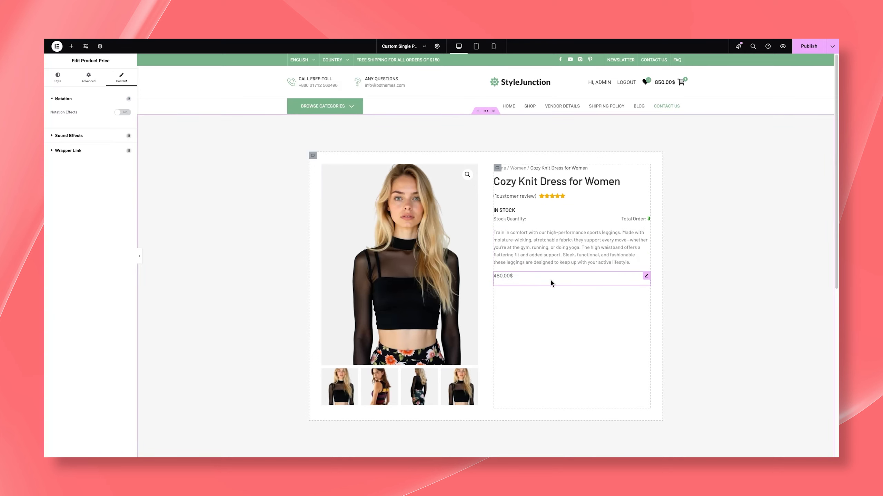
left_click(60, 85)
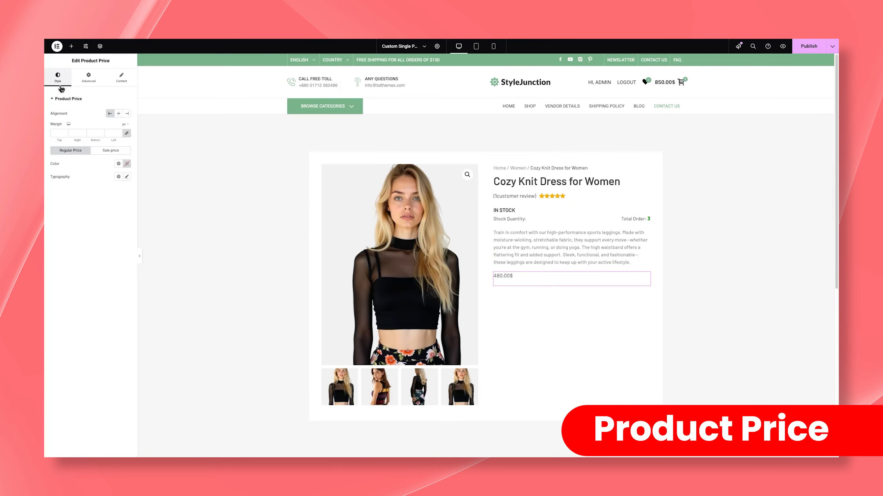
left_click(119, 114)
left_click(127, 113)
left_click(110, 114)
left_click(53, 134)
type("15")
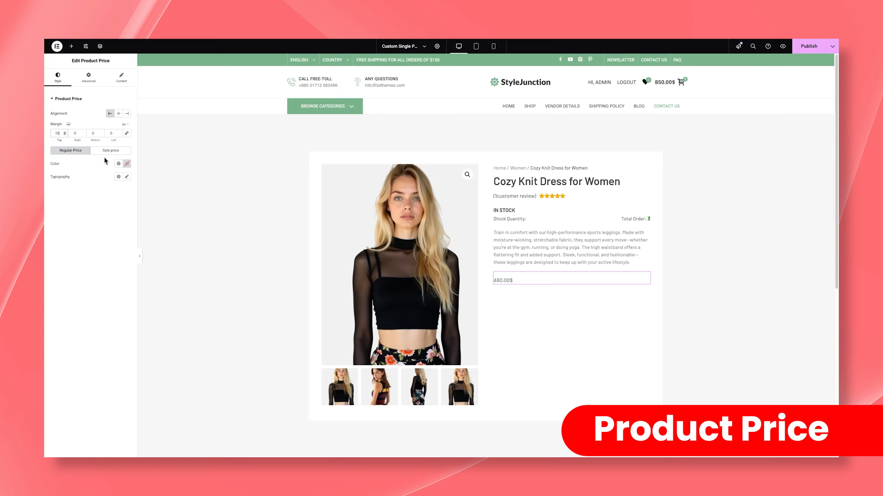
Step: Set the Product Price widget's regular price color to dark grey
left_click(127, 164)
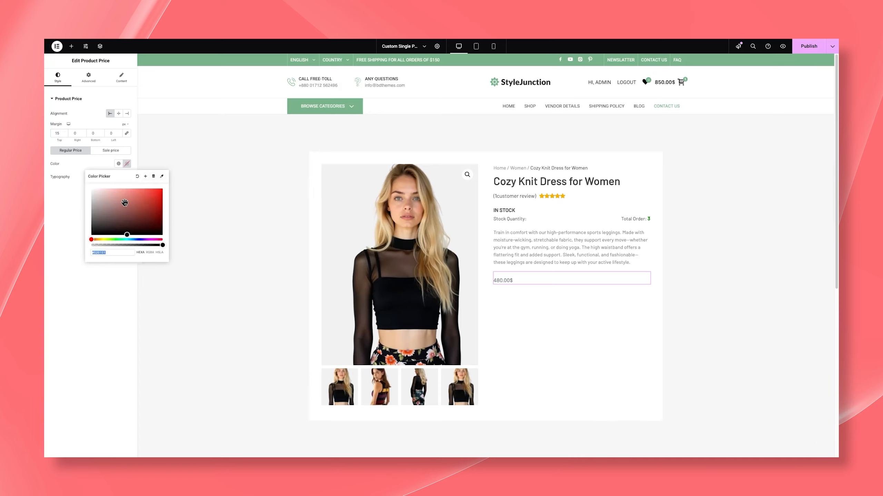
left_click_drag(108, 212, 92, 217)
left_click(73, 162)
Step: Set the regular price typography to Barlow, 35 px, weight 500 (Medium), with a line height of 1 em
left_click(127, 176)
left_click(107, 205)
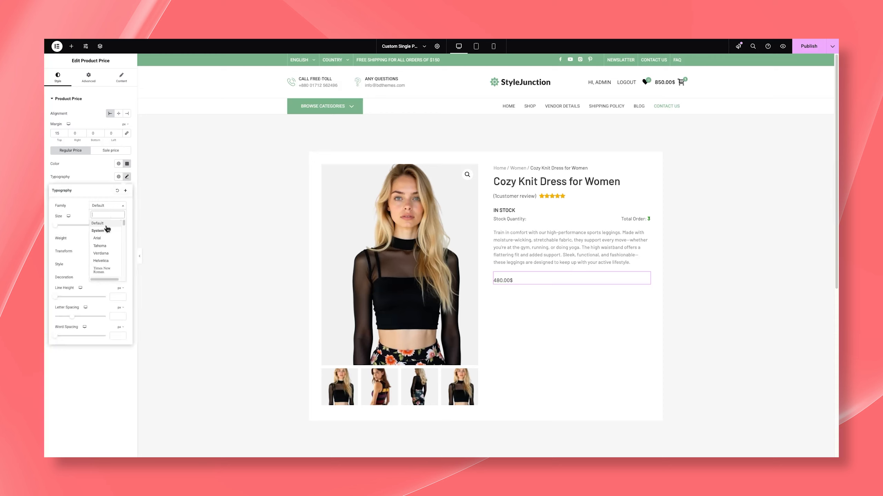
type("barlow")
key("Return")
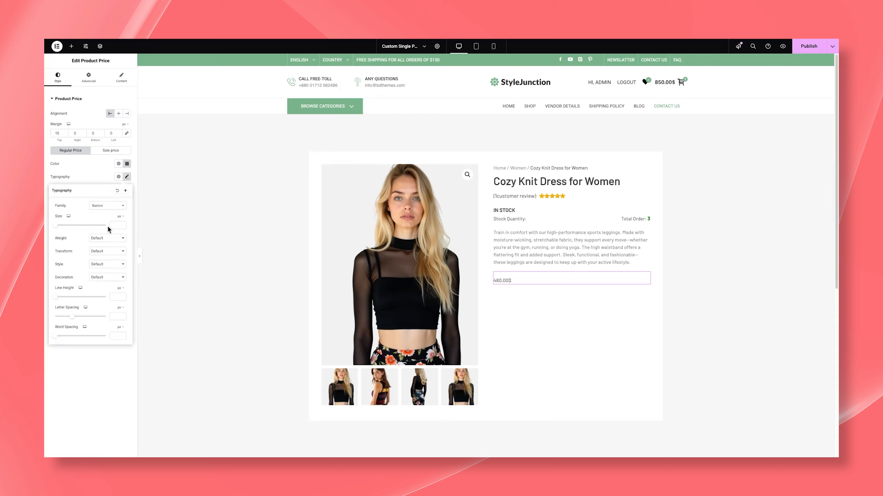
type("36")
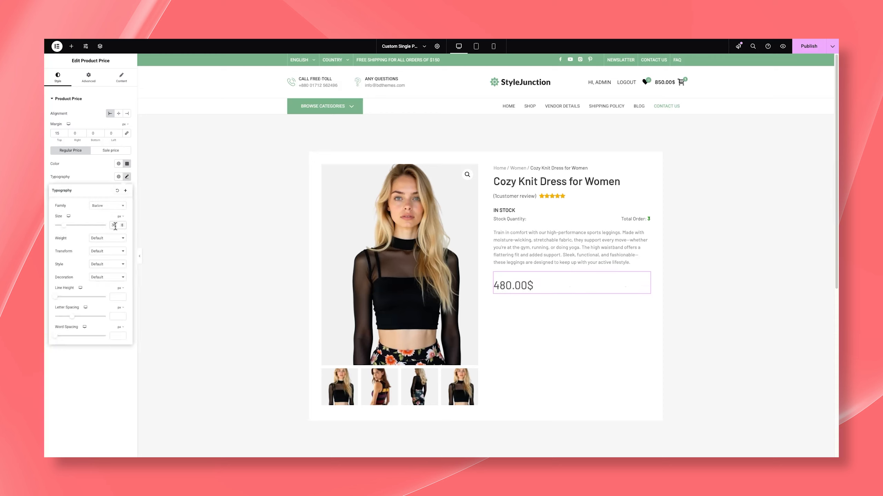
left_click(91, 238)
left_click(104, 230)
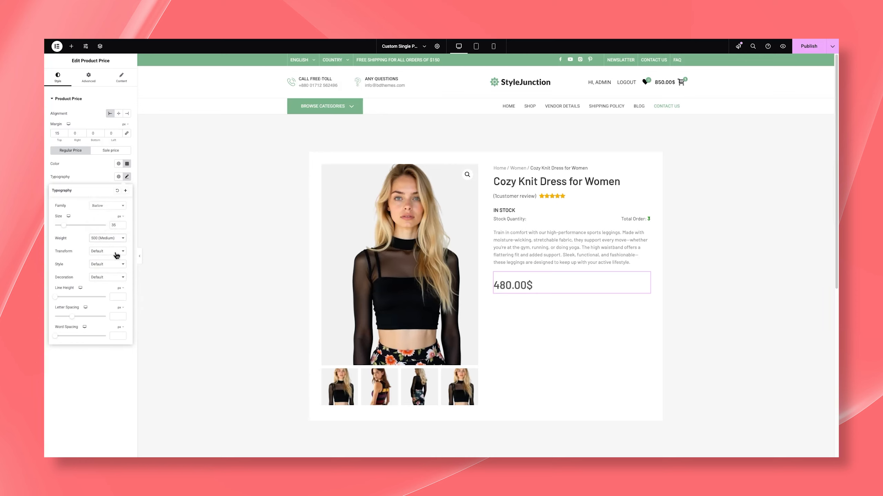
left_click(120, 288)
left_click(120, 296)
left_click(116, 297)
type("1")
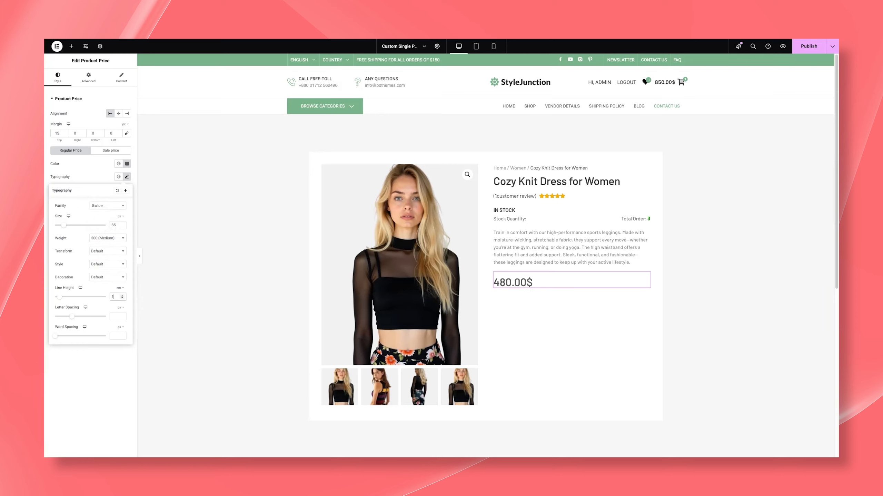
left_click(94, 180)
Step: Add the Add To Cart widget below the product price and turn on its quantity field
left_click(71, 46)
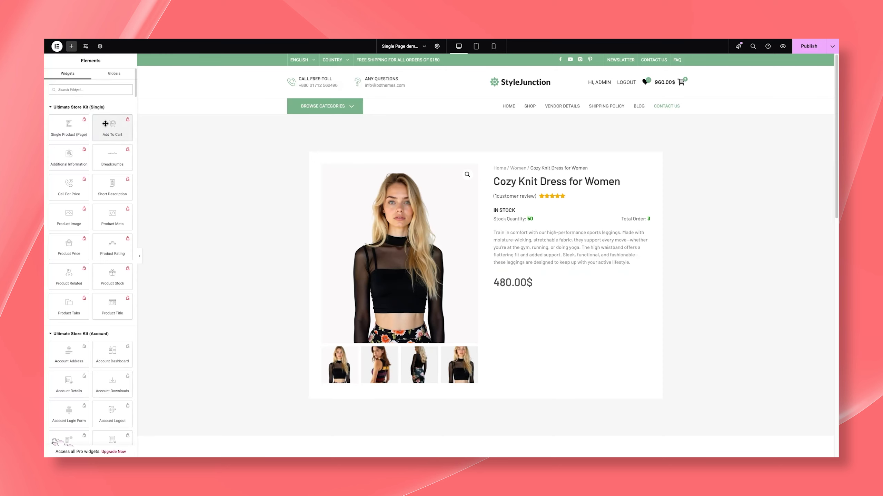
left_click_drag(111, 125, 535, 288)
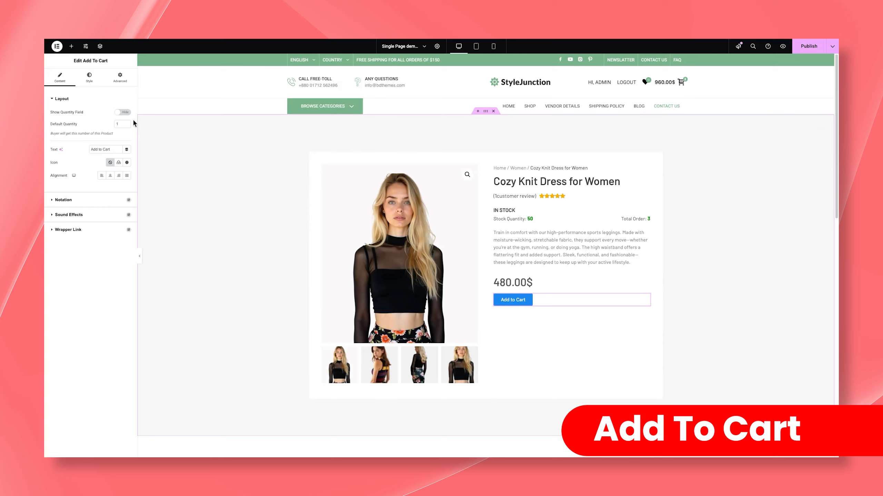
left_click(122, 112)
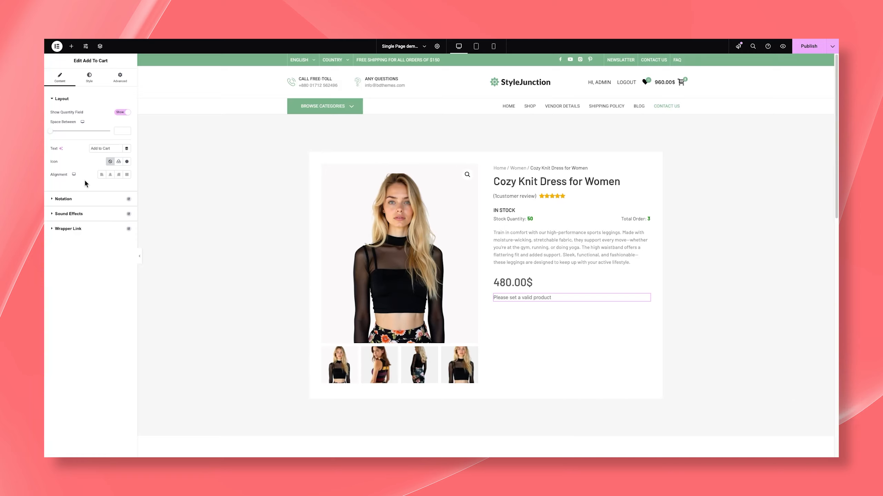
Step: Set the Add To Cart button's normal background color to green #79b38a
left_click(90, 82)
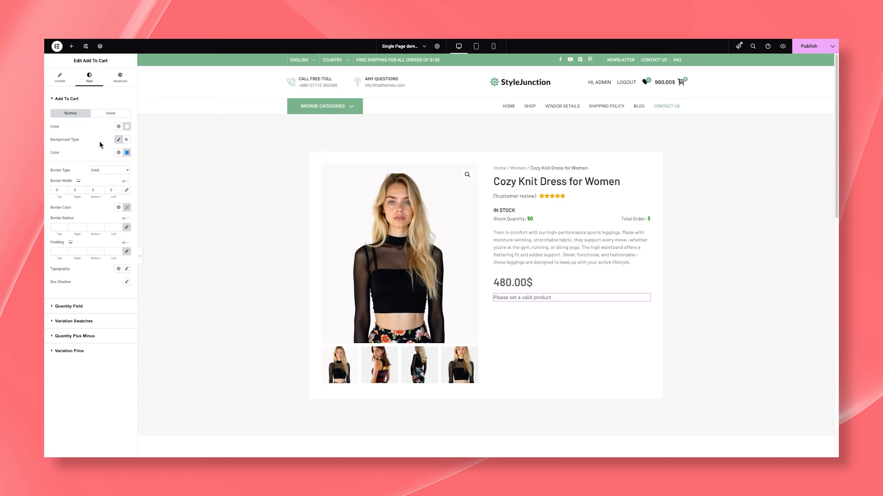
left_click(127, 153)
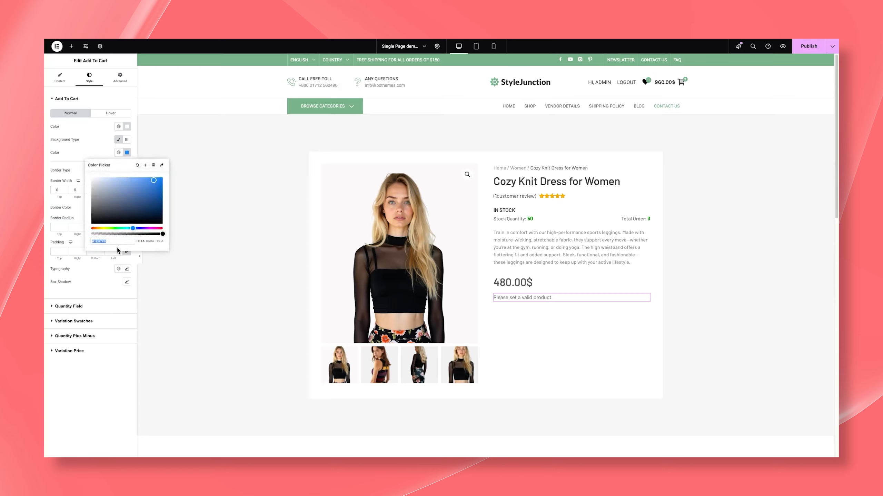
type("79b38a")
left_click(73, 207)
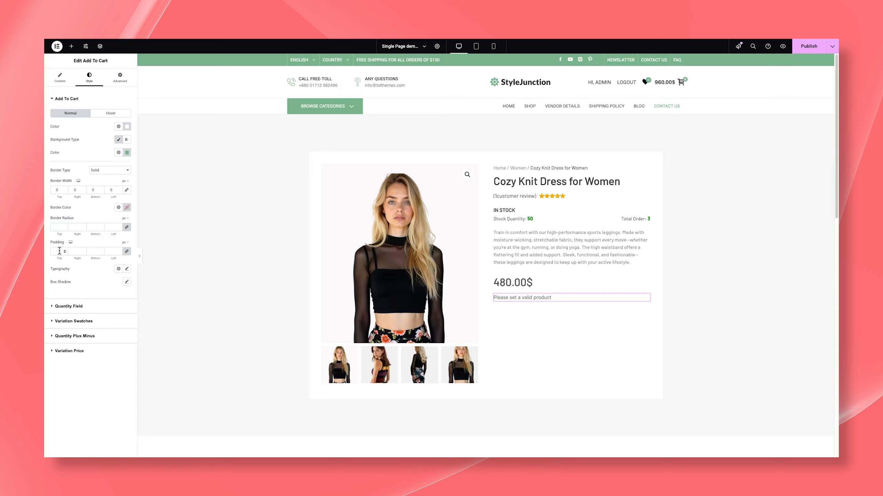
Step: Set the Add To Cart button's typography to Barlow at 15 px and choose a font weight
left_click(127, 270)
left_click(108, 300)
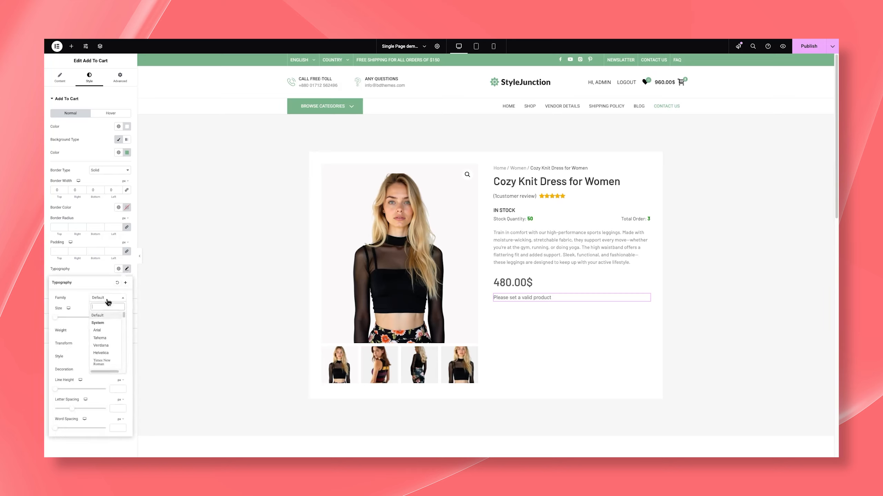
type("barlow")
key("Return")
left_click(112, 317)
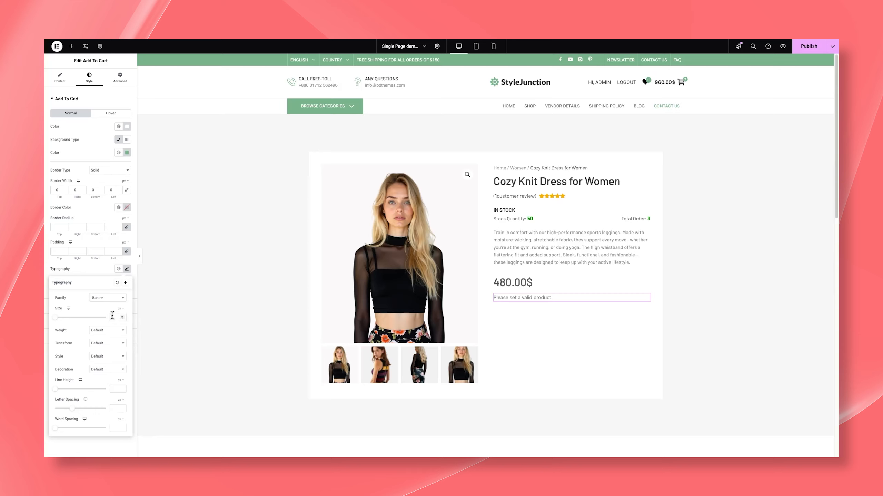
type("15")
left_click(108, 330)
left_click(108, 304)
left_click(101, 272)
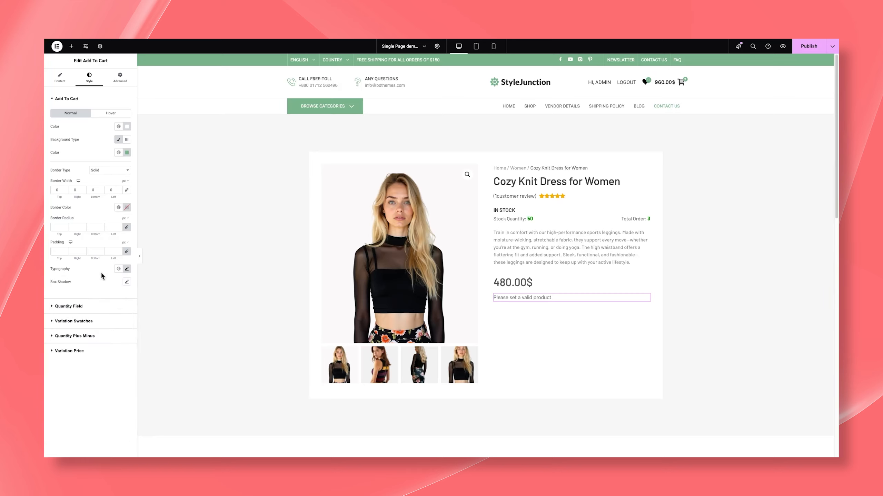
Step: Give the Add To Cart button's hover state a white text color and a classic green background
left_click(114, 114)
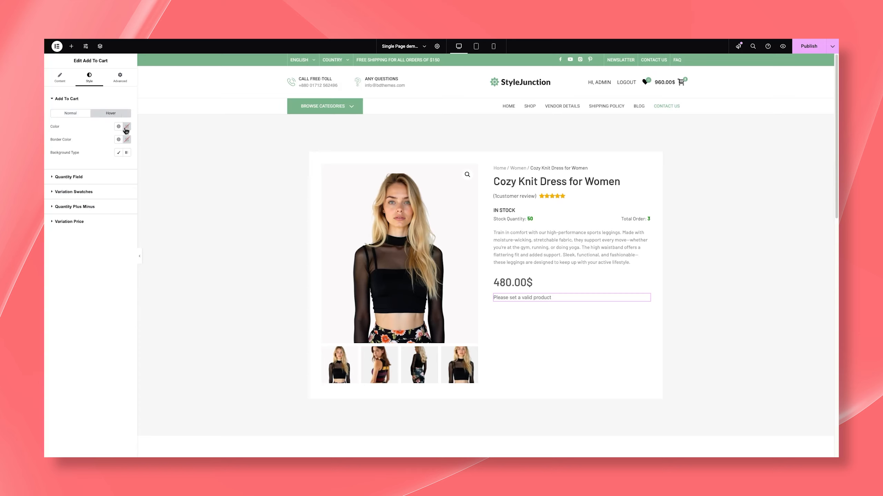
left_click(127, 126)
left_click(79, 147)
left_click(118, 153)
left_click(127, 166)
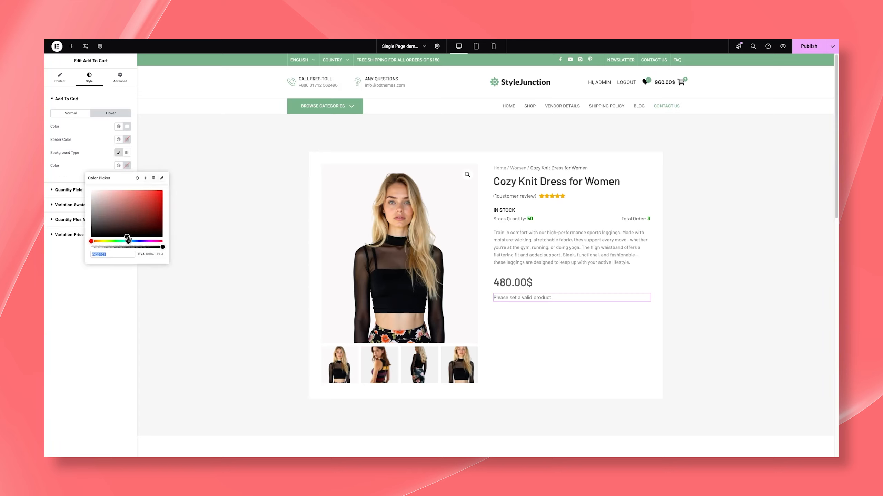
key("super+v")
left_click(88, 166)
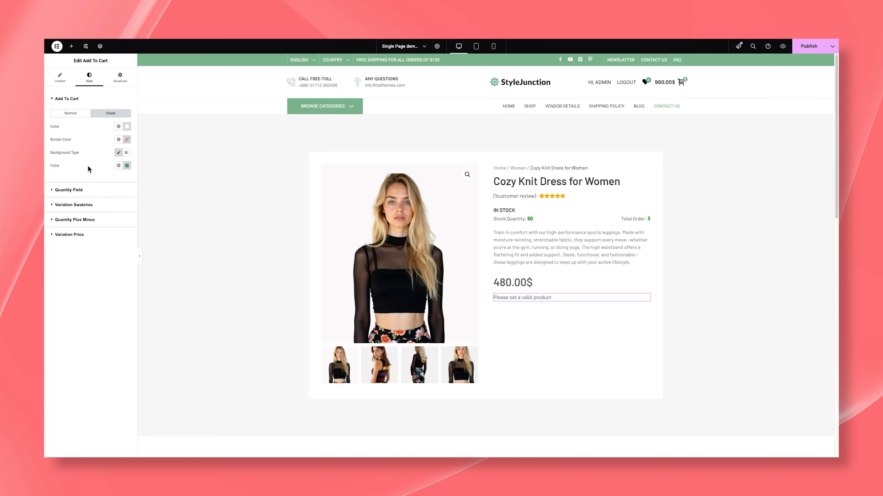
Step: Set the Variation Price regular price color to a near-black grey
left_click(83, 219)
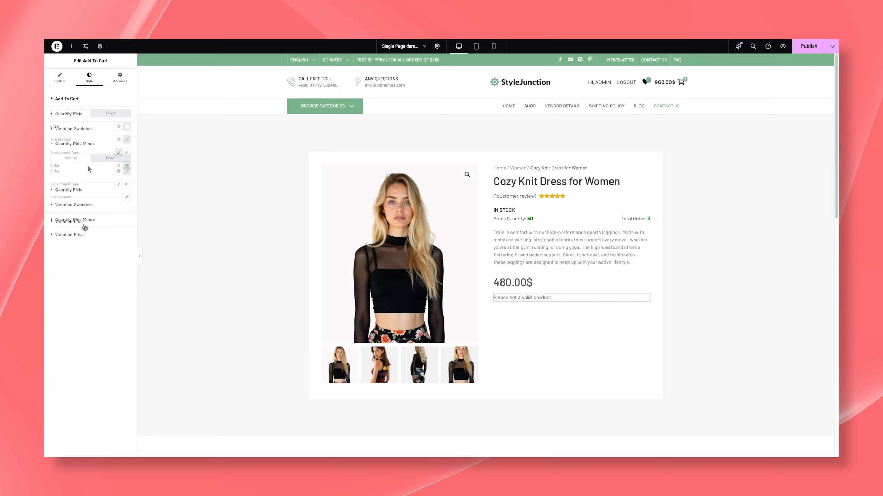
left_click(76, 223)
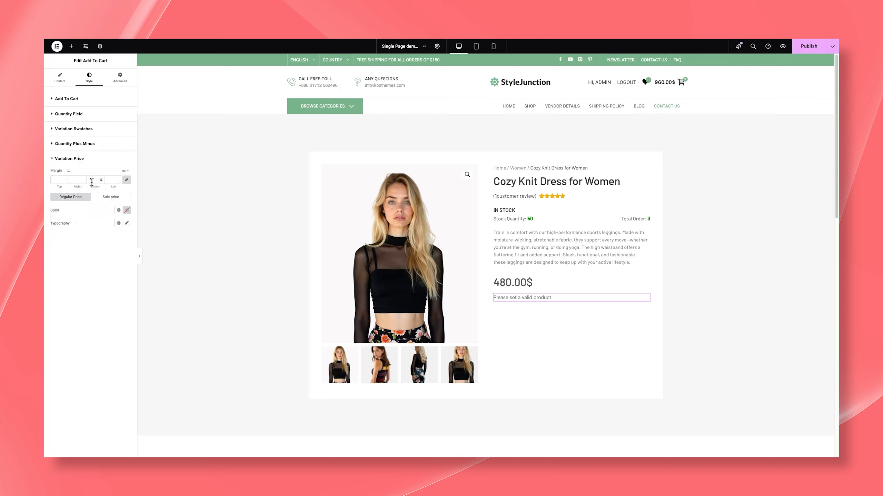
left_click(126, 210)
left_click(92, 273)
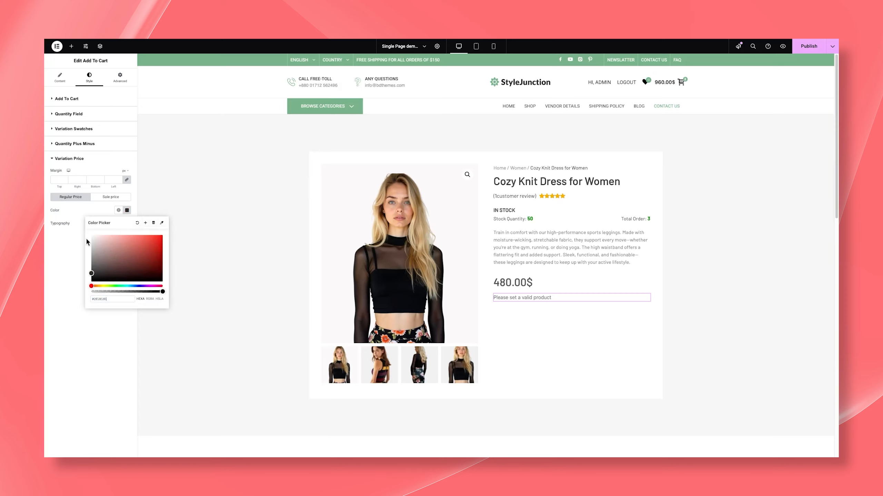
left_click(77, 219)
Step: Set the Variation Price regular price font family to Barlow
left_click(127, 222)
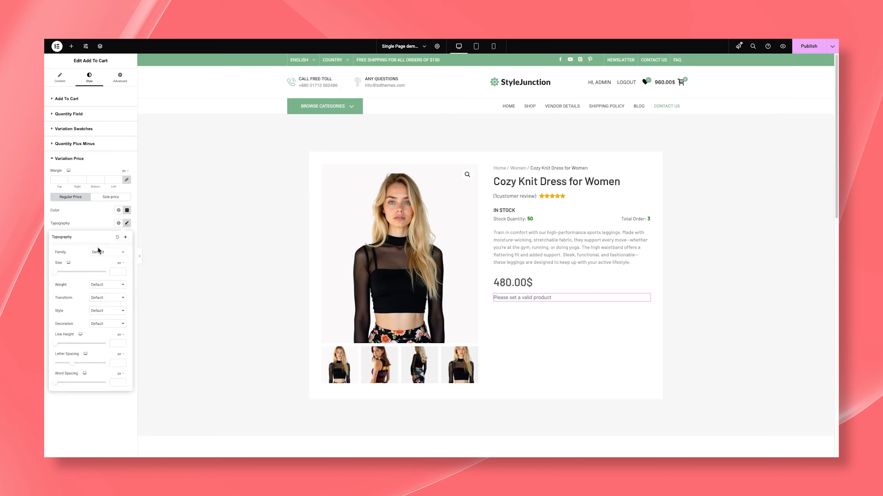
left_click(98, 251)
type("barlo")
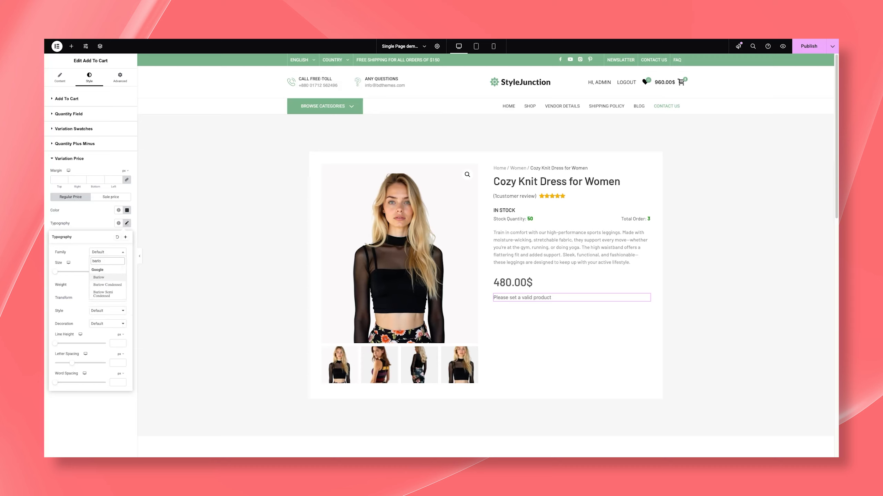
left_click(98, 277)
left_click(101, 227)
Step: Add a Call For Price widget below the Add To Cart widget and insert a right arrow icon in its button
left_click(72, 46)
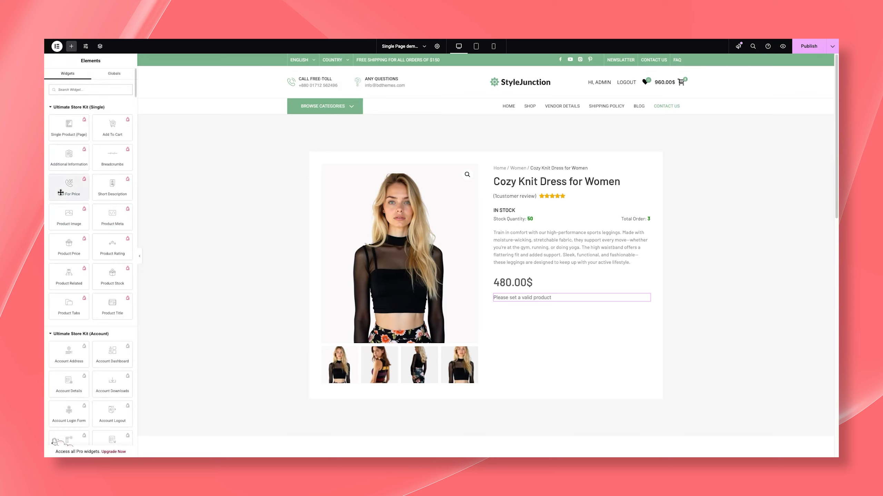
left_click_drag(64, 191, 521, 302)
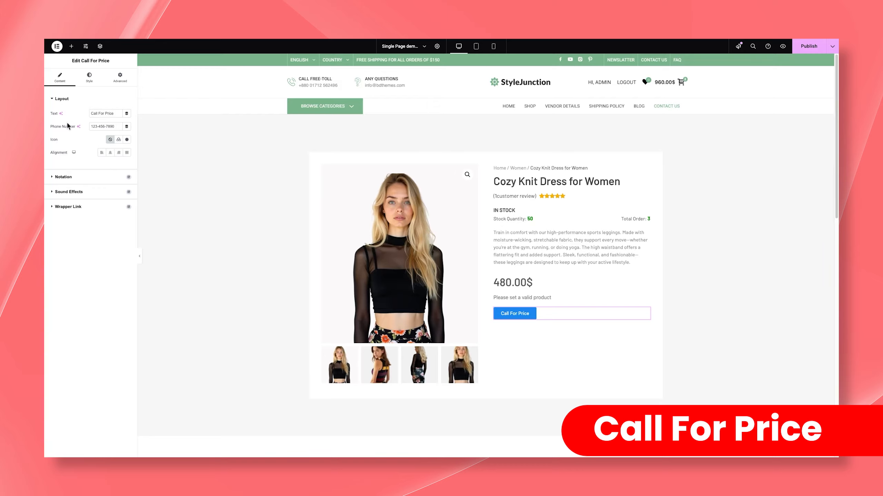
left_click(127, 140)
type("ar")
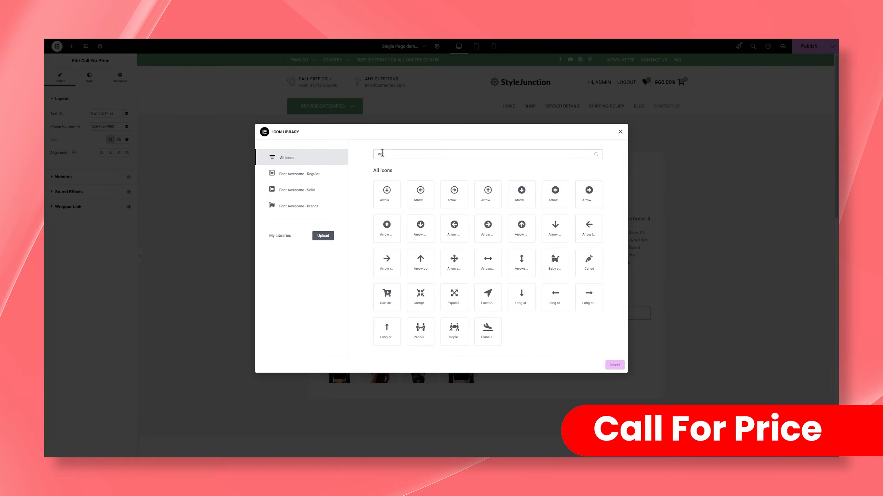
left_click(390, 274)
left_click(613, 366)
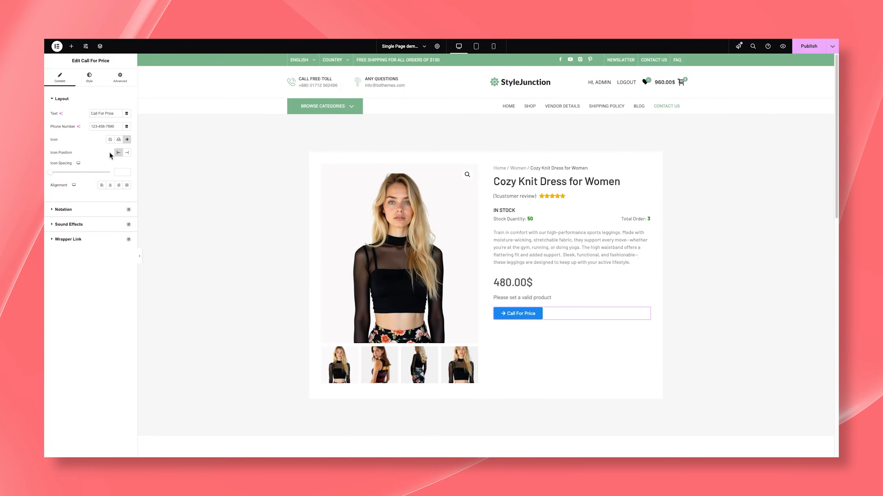
Step: Position the Call For Price icon after the text with a spacing of 20, and align the button to the start
left_click(126, 153)
left_click(118, 171)
type("20")
left_click(110, 185)
left_click(118, 185)
left_click(102, 186)
Step: Set the Call For Price button's normal background color to green #79b38a
left_click(90, 79)
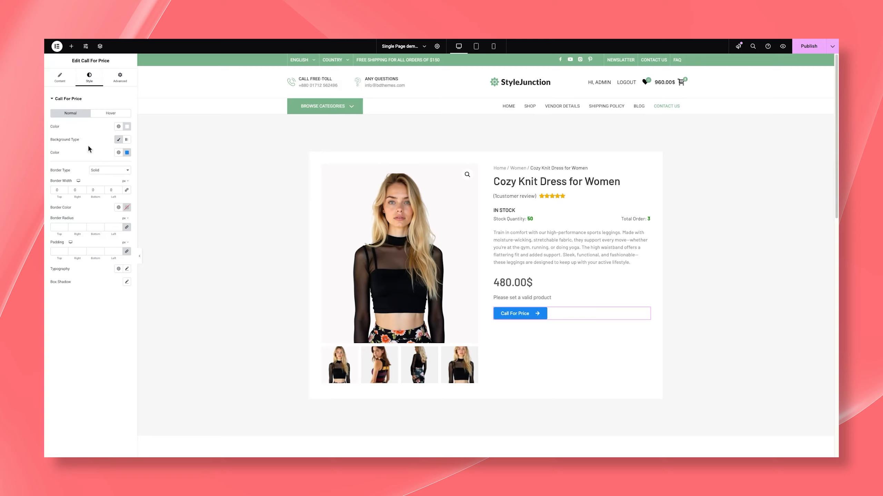
left_click(127, 154)
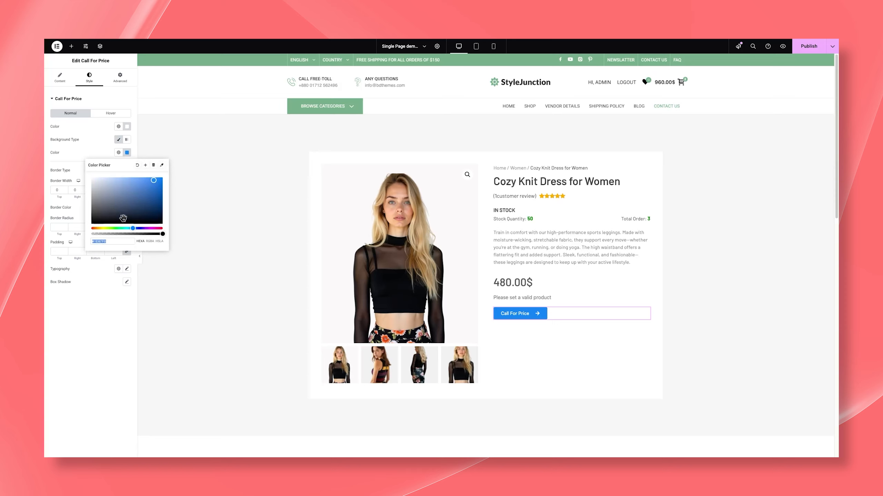
type("#79b38a")
left_click(97, 158)
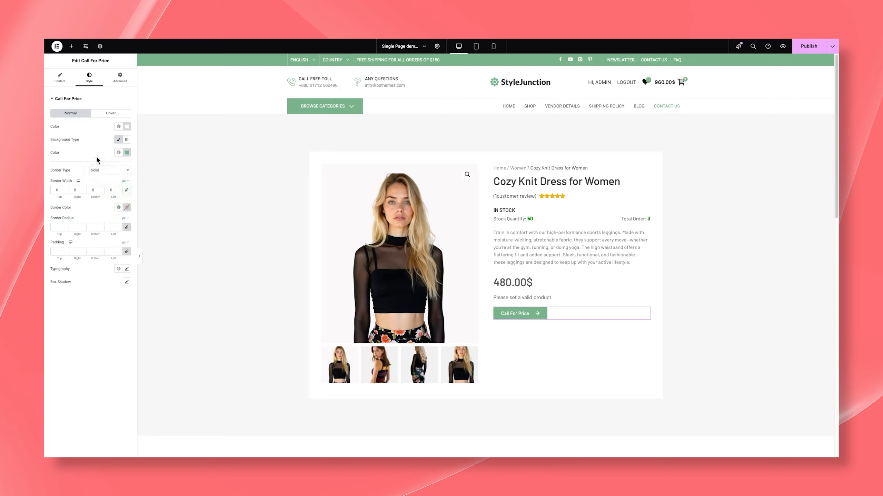
Step: Set the Call For Price button's border radius to 0 and its padding to 10 top and bottom, 15 left and right
left_click(53, 226)
type("010")
double_click(112, 251)
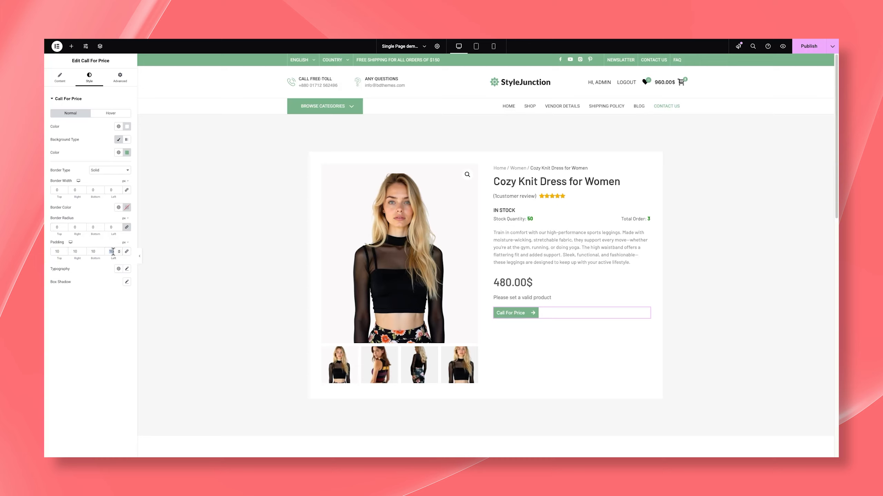
type("15")
double_click(75, 251)
type("15")
Step: Set the Call For Price button's typography to Barlow at 16 px with a line height of 1.5
left_click(127, 269)
left_click(109, 299)
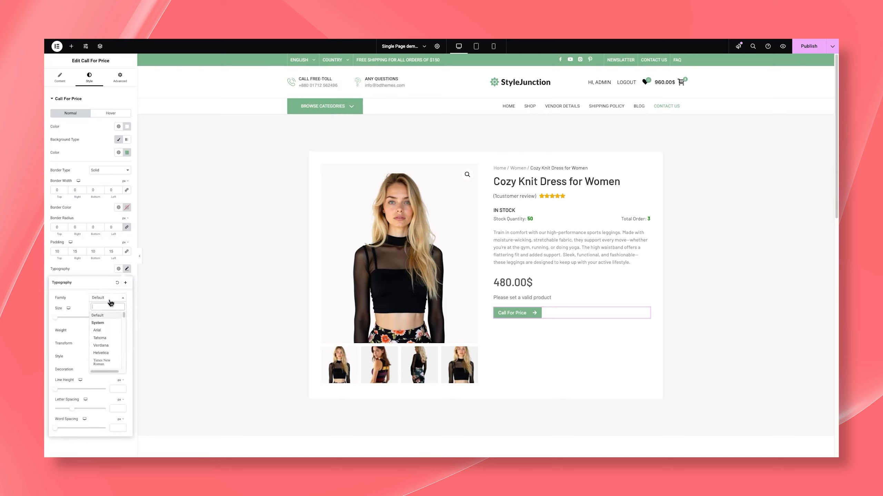
type("barlow")
key("Return")
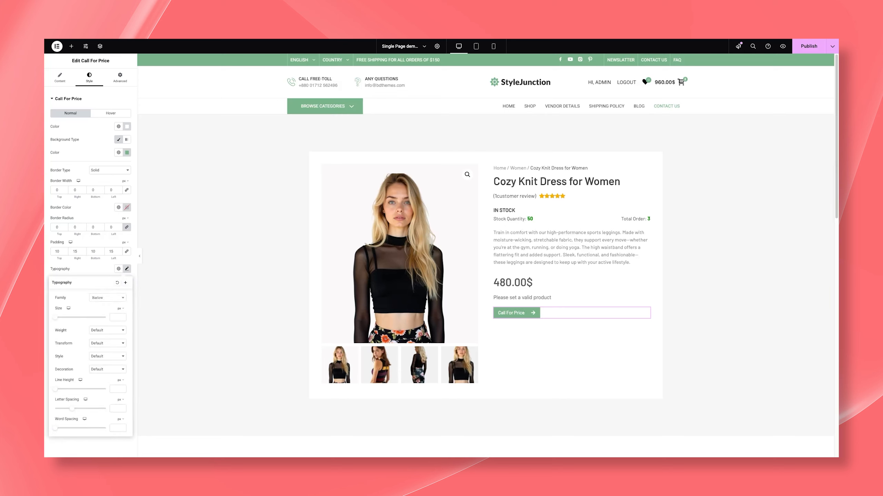
left_click(113, 318)
type("16")
left_click(120, 380)
left_click(120, 392)
type("1.5")
left_click(82, 148)
Step: Replace the Call For Price arrow with a solid phone handset icon and position it before the text
left_click(59, 77)
left_click(119, 140)
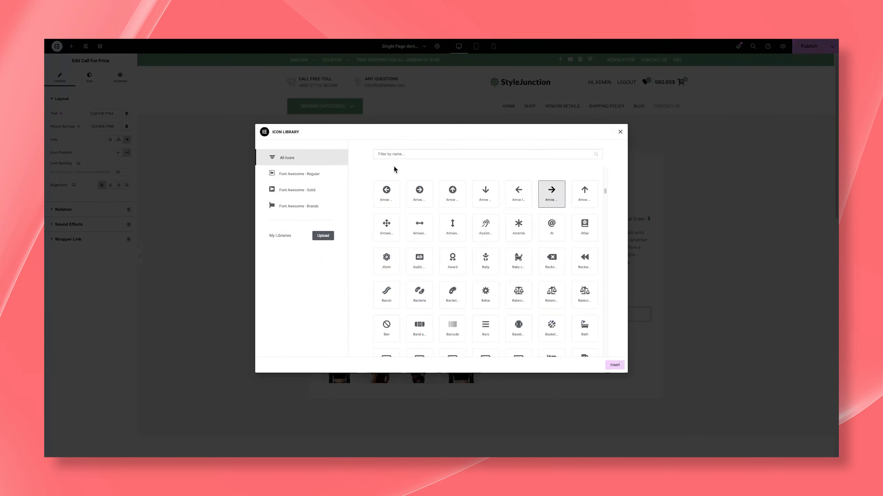
type("pho")
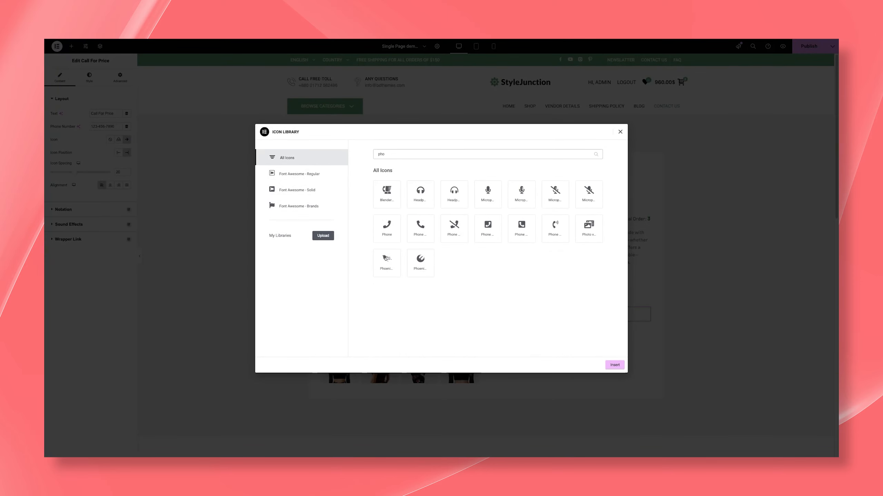
left_click(421, 225)
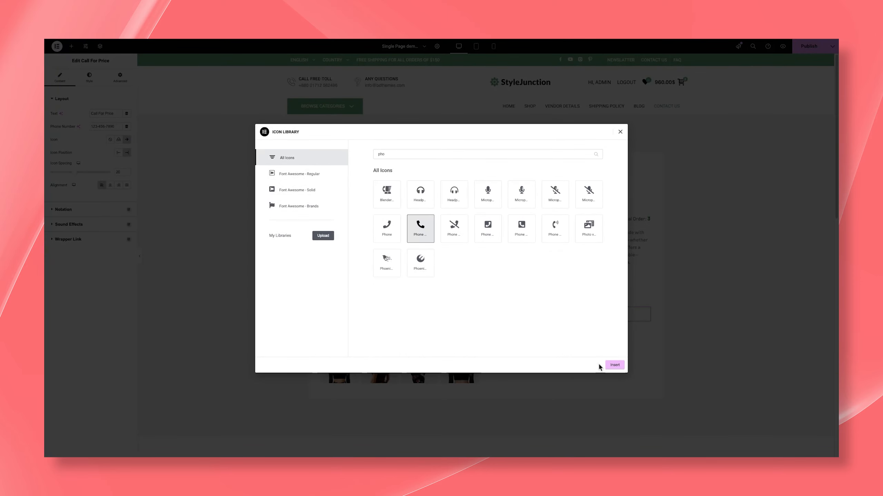
left_click(614, 365)
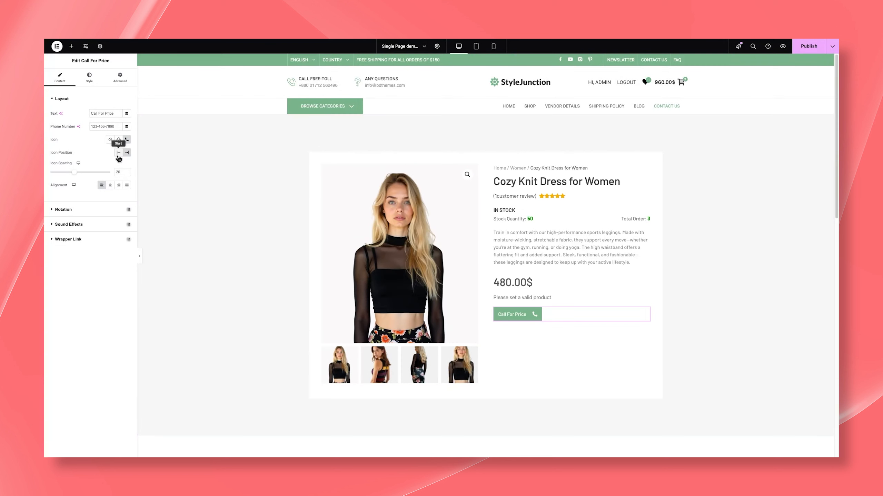
left_click(118, 153)
Step: Add a Product Meta widget below the Call For Price button and switch its view from inline to stacked
left_click(72, 46)
left_click_drag(113, 217, 531, 320)
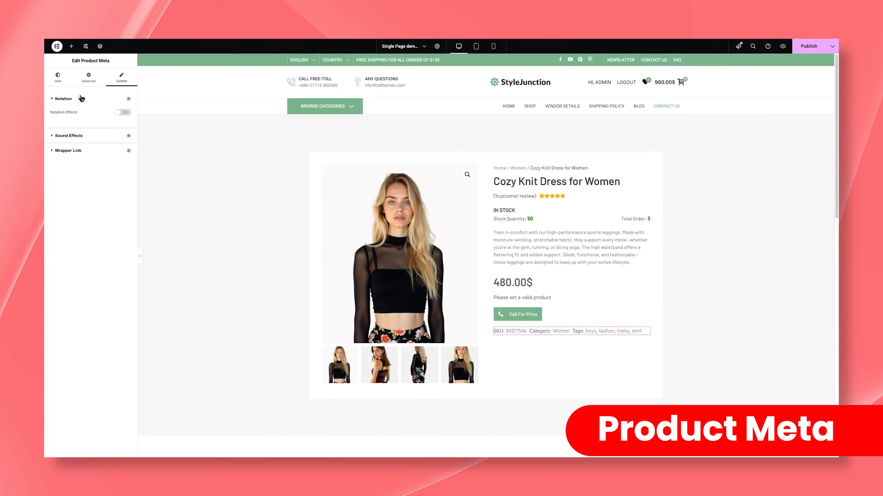
left_click(62, 80)
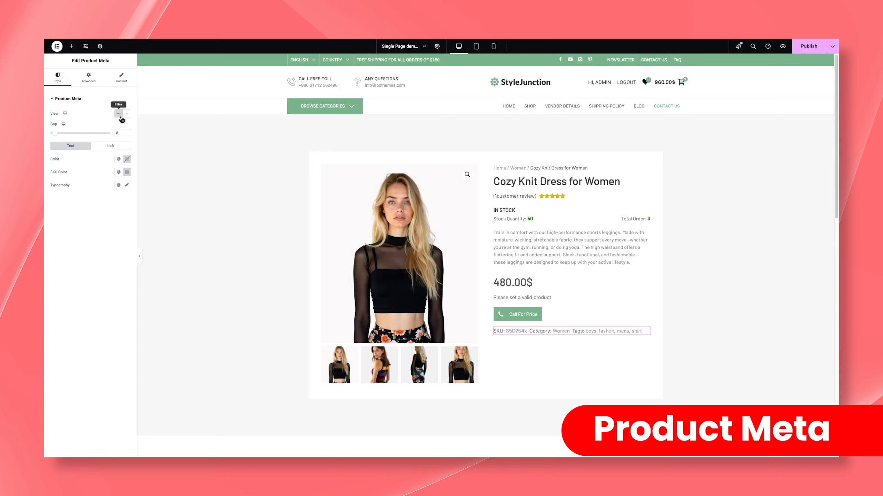
left_click(127, 114)
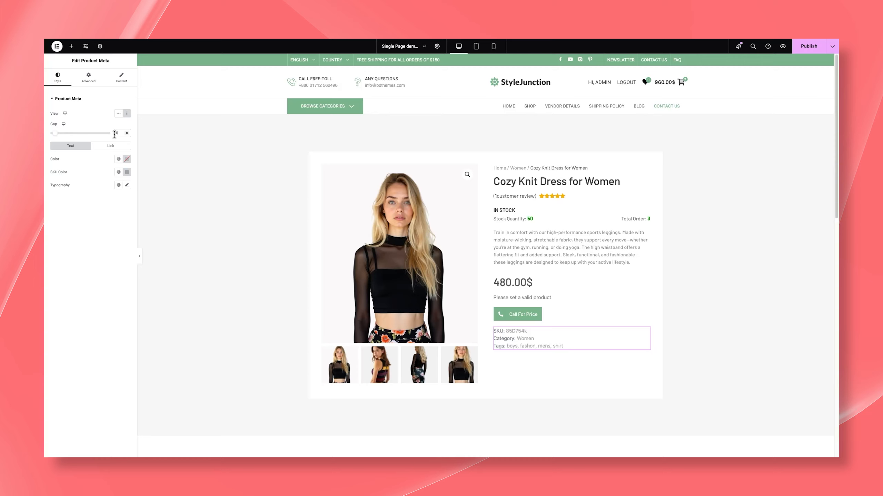
Step: Set the Product Meta text color to black and the SKU color to dark grey
left_click(126, 159)
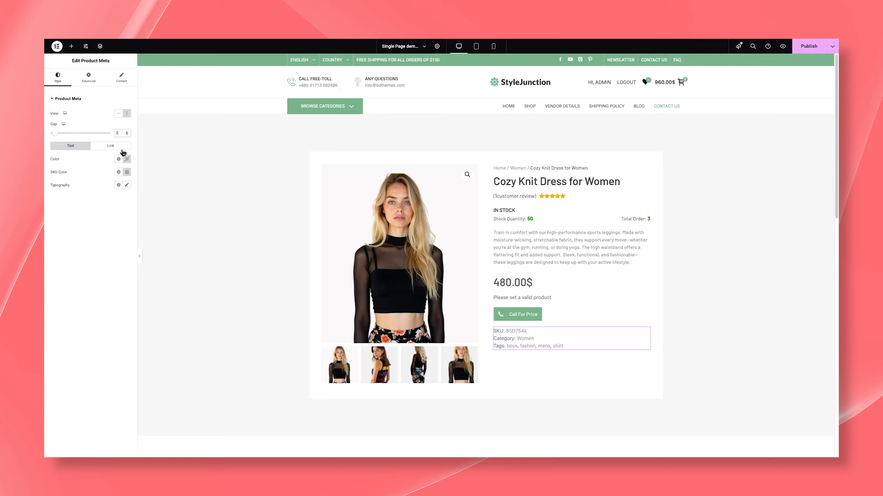
left_click(80, 232)
left_click(127, 171)
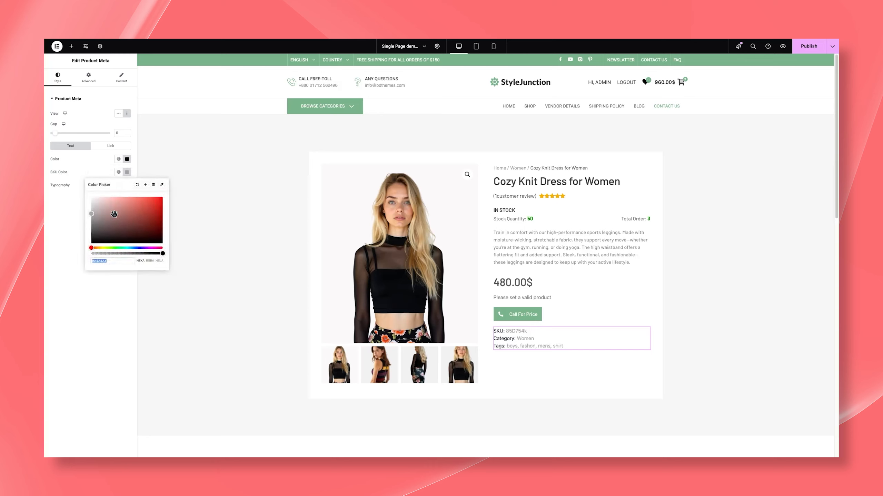
left_click_drag(91, 228, 77, 230)
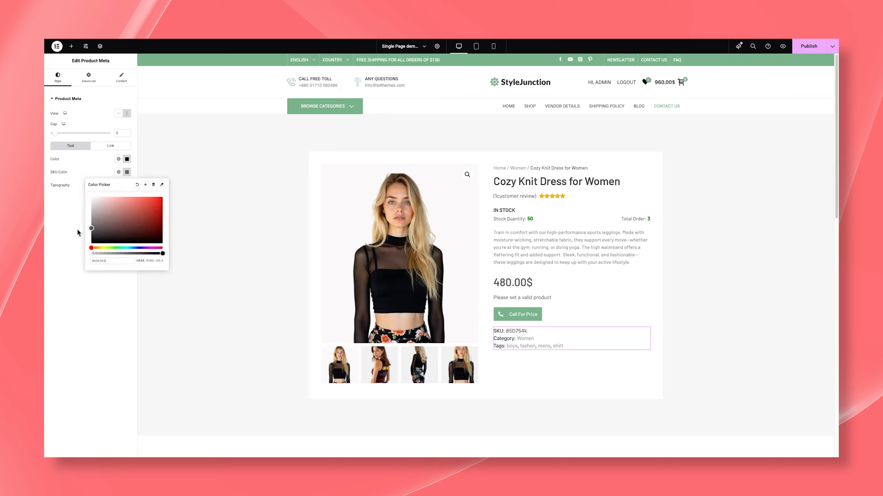
left_click(83, 174)
Step: Set the Product Meta text typography to Barlow at 15 px with 500 (Medium) weight
left_click(127, 184)
left_click(111, 214)
type("barlow")
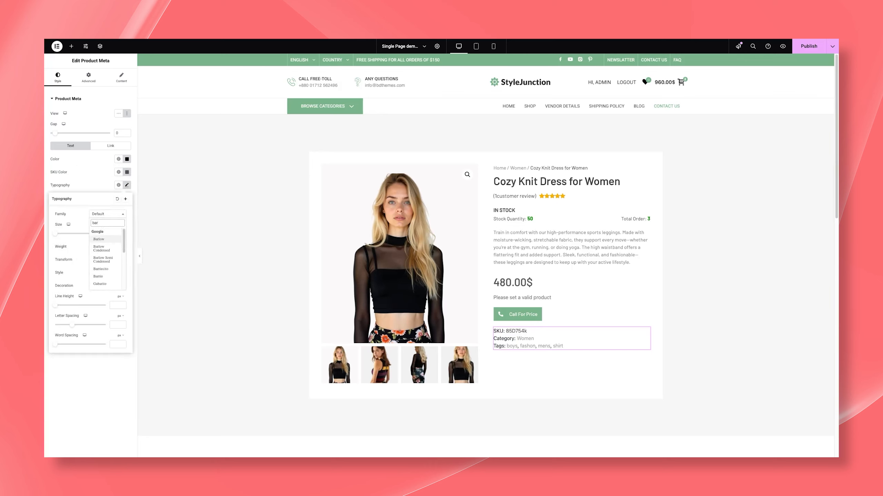
key("Return")
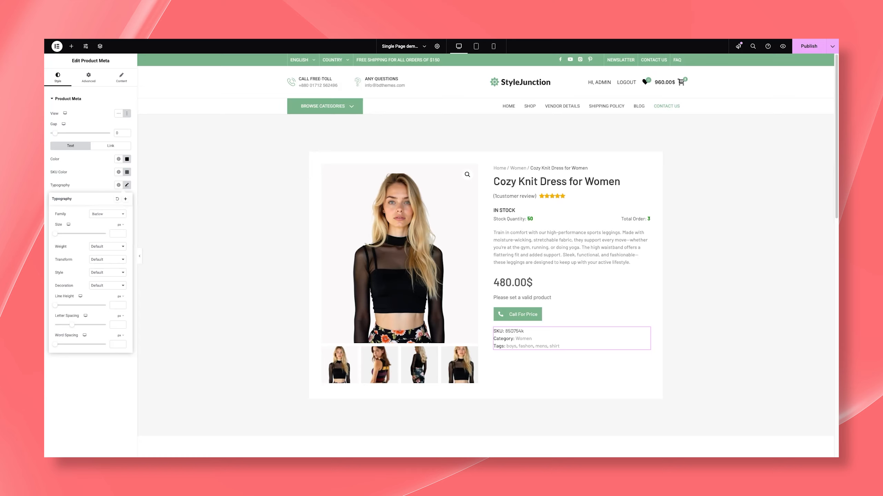
left_click(112, 233)
type("15")
left_click(115, 247)
left_click(106, 222)
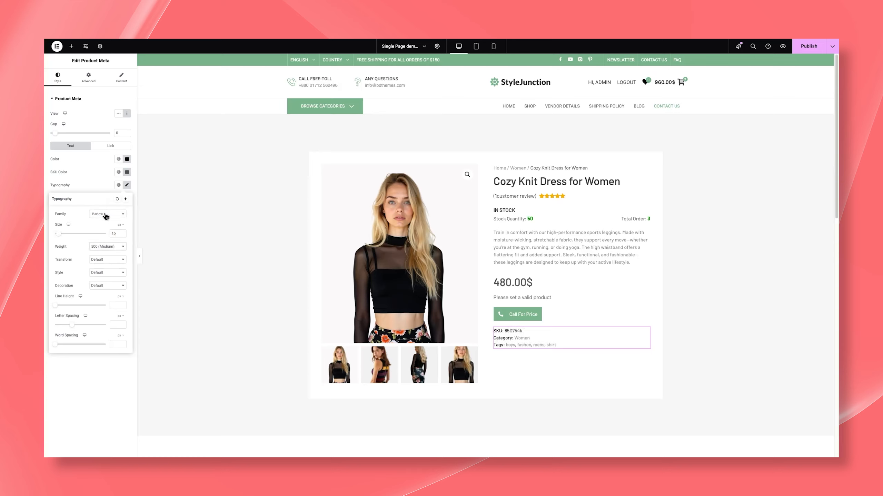
Step: Change the Product Meta text's font family to the match for "blink"
left_click(106, 215)
type("blink")
left_click(115, 240)
left_click(98, 186)
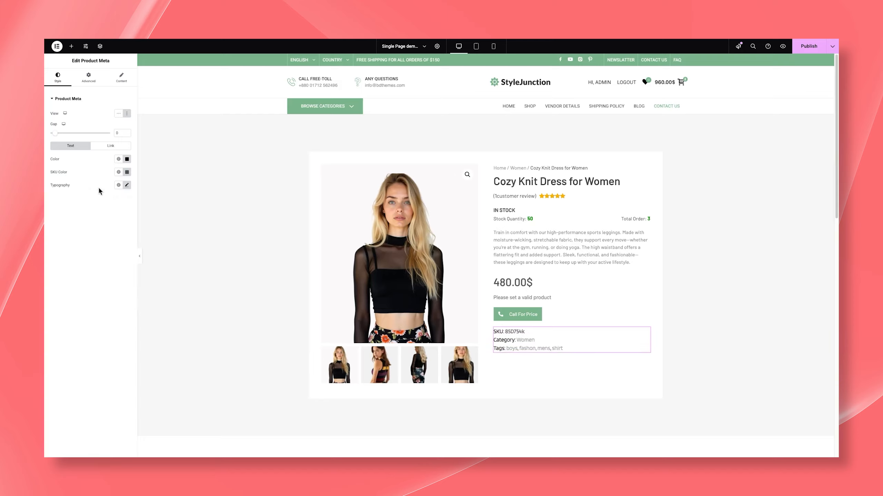
Step: Add a Product Tabs widget to the empty container below the product details and align its tabs to the start
left_click(70, 46)
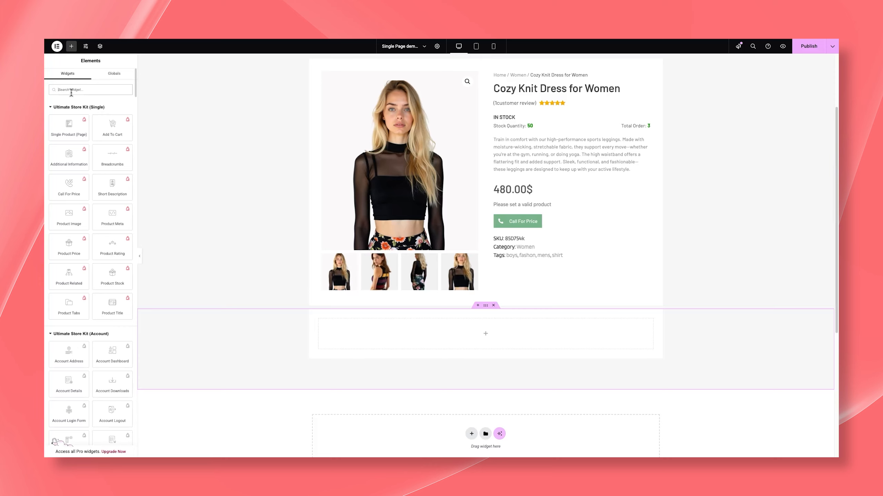
left_click_drag(69, 306, 382, 332)
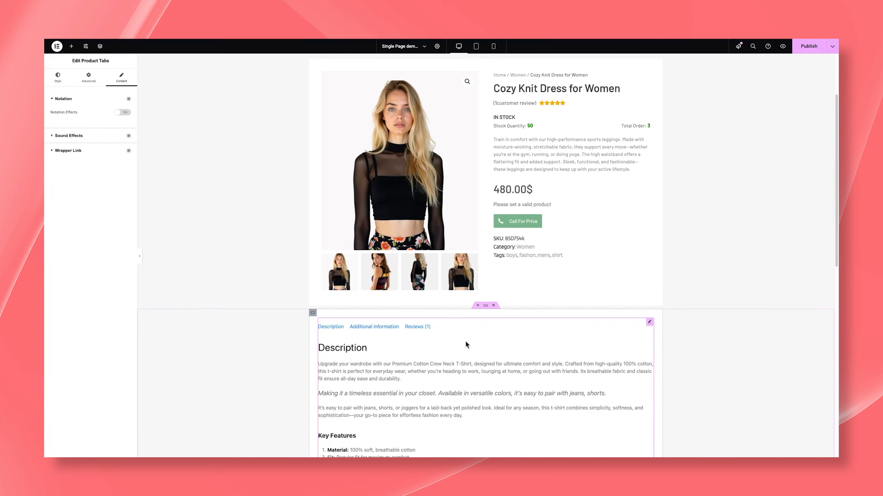
scroll(465, 340, "down", 5)
left_click(64, 83)
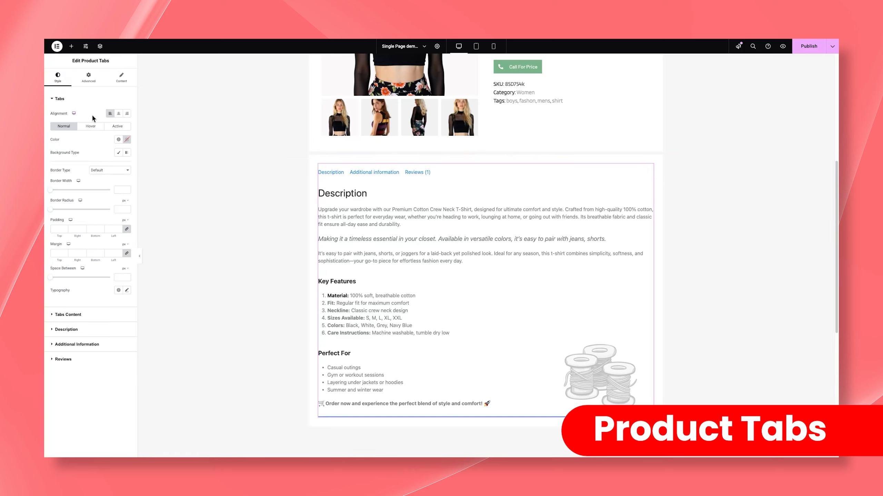
left_click(112, 115)
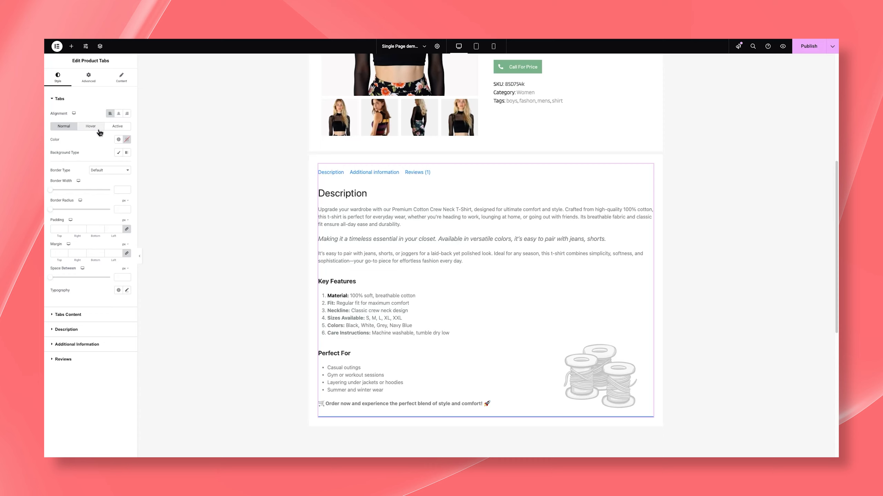
Step: Set the product tabs' normal text color to black
left_click(127, 139)
left_click(90, 209)
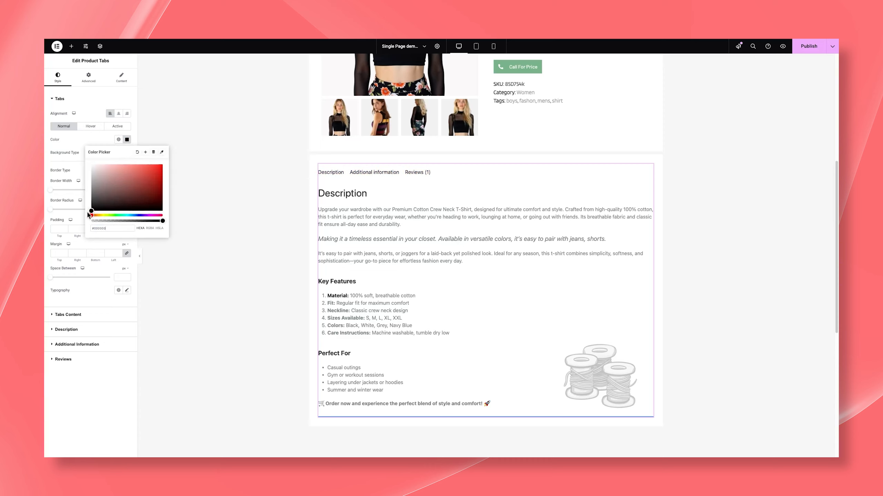
left_click(95, 145)
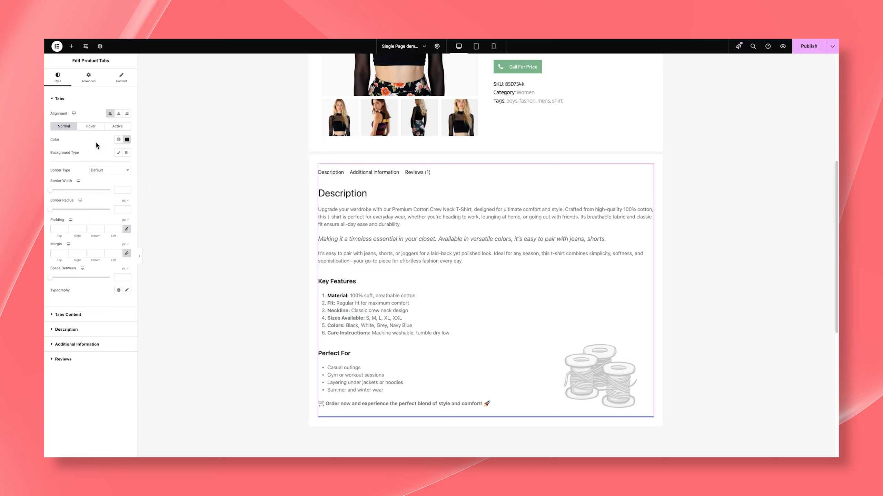
Step: Give the product tabs' normal state a solid white background and set the border type to None
left_click(119, 152)
left_click(127, 165)
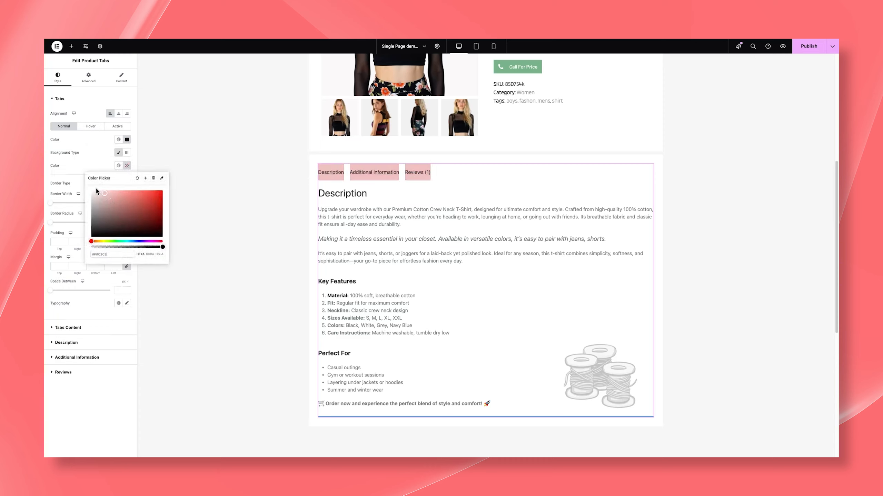
left_click(79, 167)
left_click(113, 184)
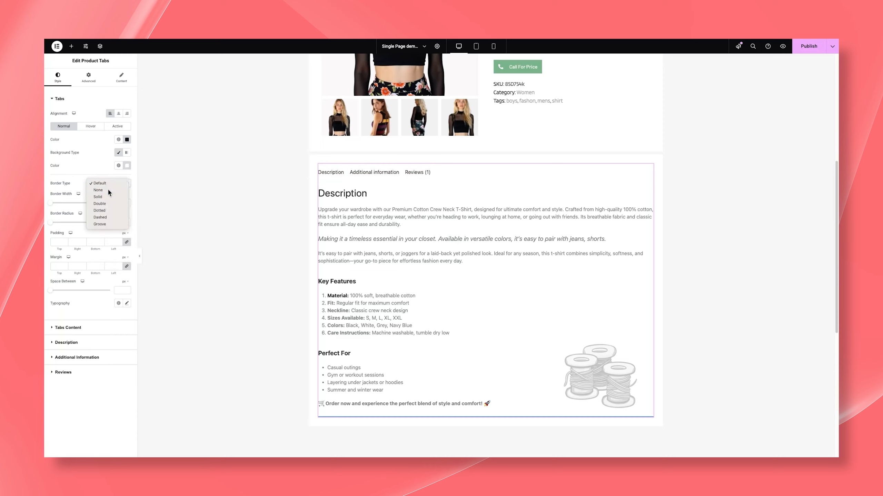
left_click(98, 191)
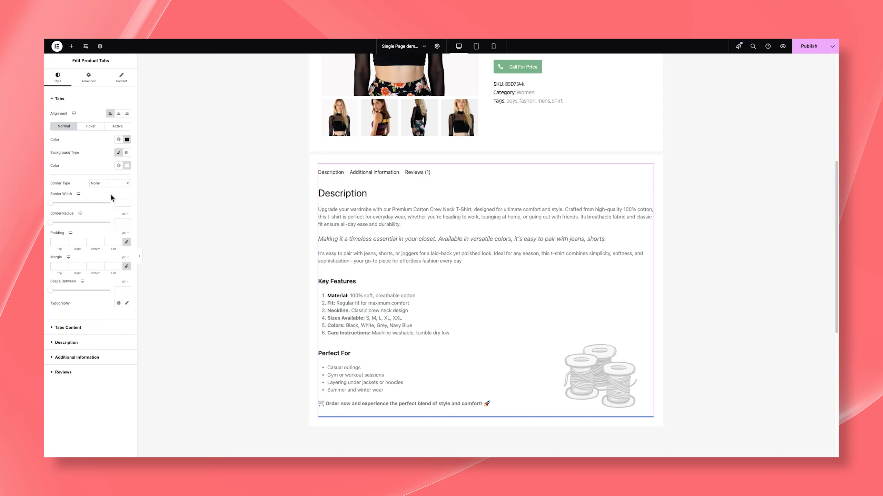
Step: Set the product tabs' padding to 15 px top and bottom and 20 px right and left
left_click(56, 242)
type("15")
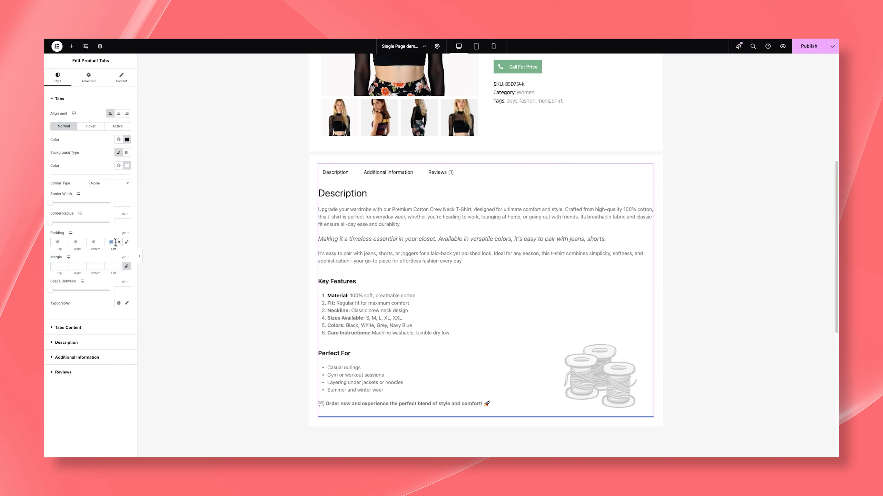
type("20")
double_click(76, 242)
type("20")
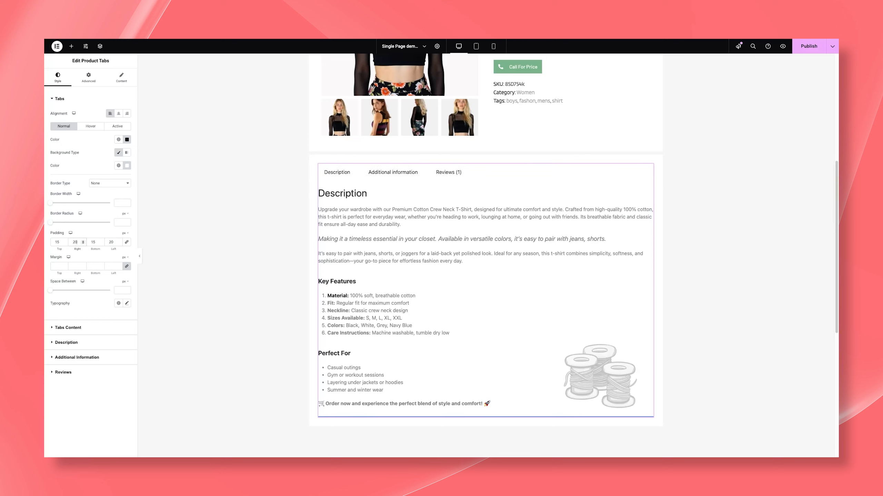
Step: Set the product tabs' bottom margin to 40 px with 0 on the other sides, and the space between tabs to 5 px
left_click(79, 268)
type("040")
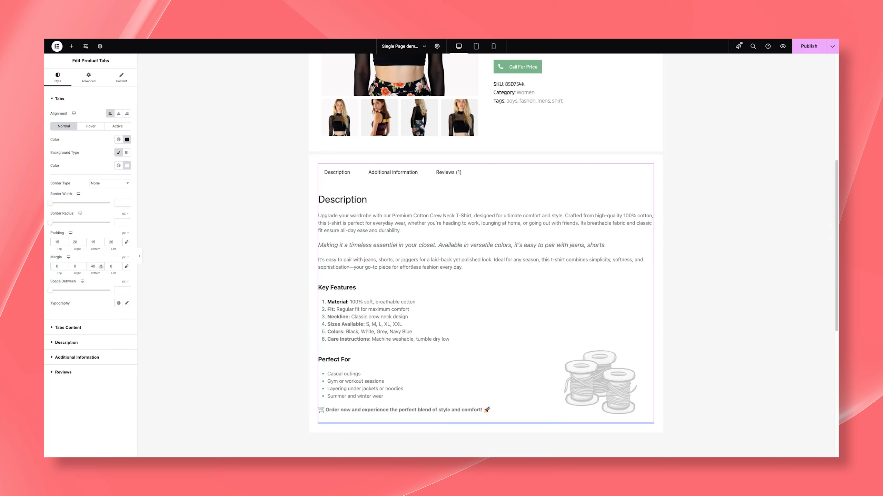
left_click(118, 291)
type("5")
Step: Set the product tabs' typography to Barlow at 18 px with a slightly heavier weight
left_click(127, 304)
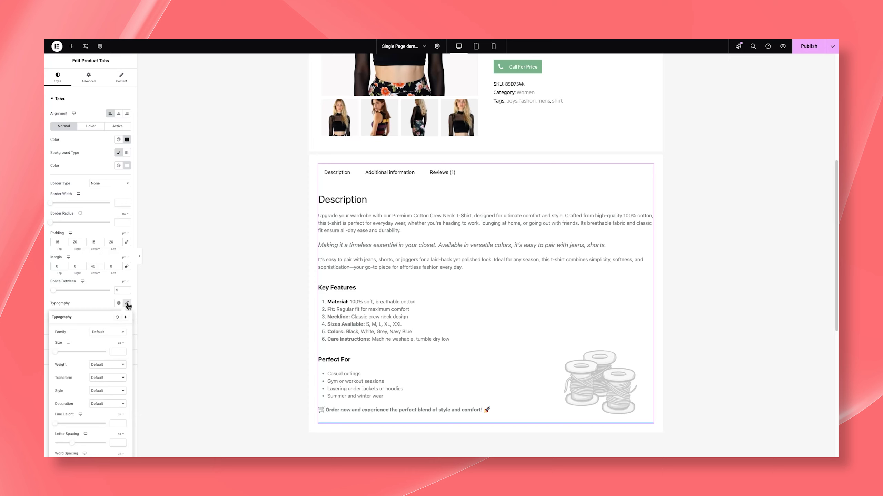
left_click(106, 332)
type("bar")
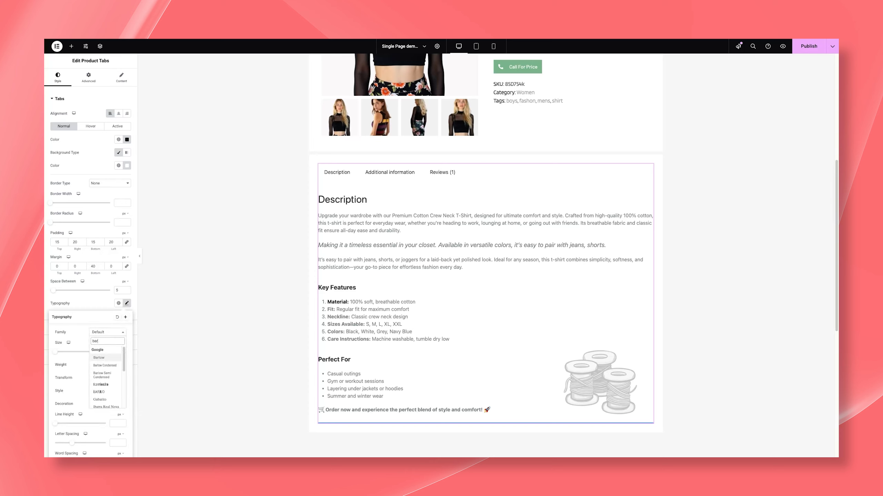
key("Return")
left_click(118, 352)
type("18")
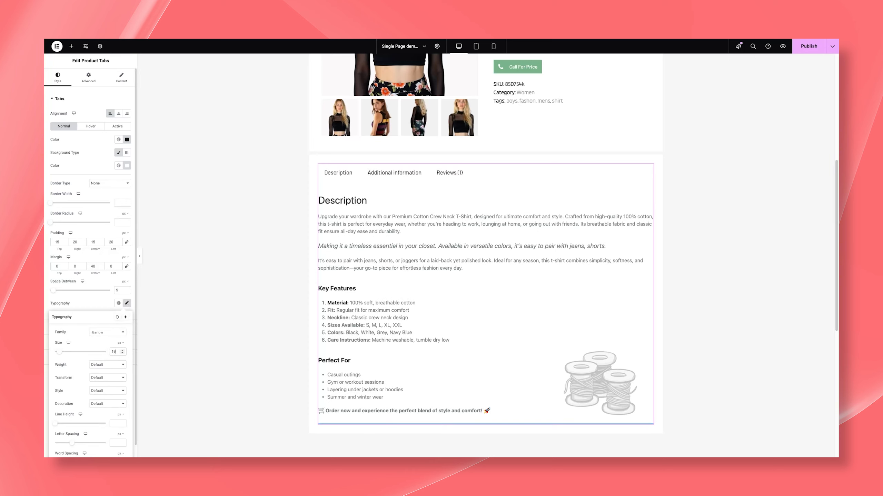
left_click(123, 365)
left_click(106, 343)
left_click(103, 304)
Step: Give the tabs' hover state white text and a solid background in the copied green
left_click(87, 127)
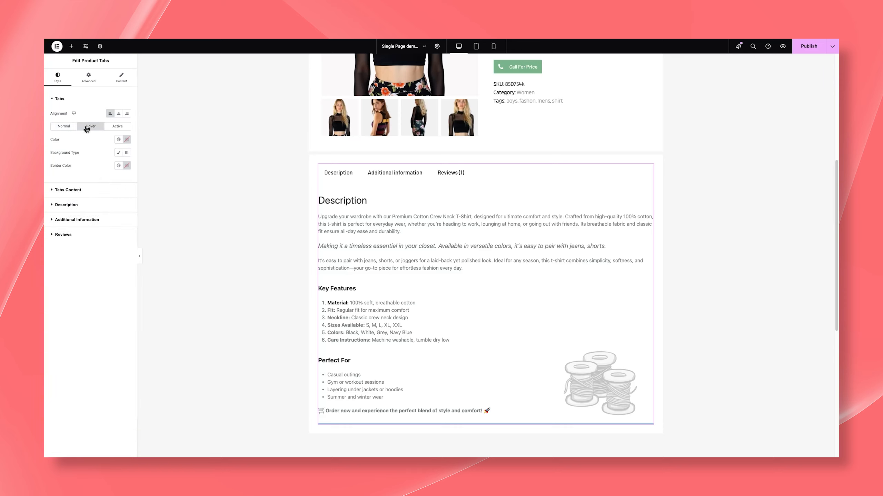
left_click(126, 140)
left_click_drag(115, 167, 81, 150)
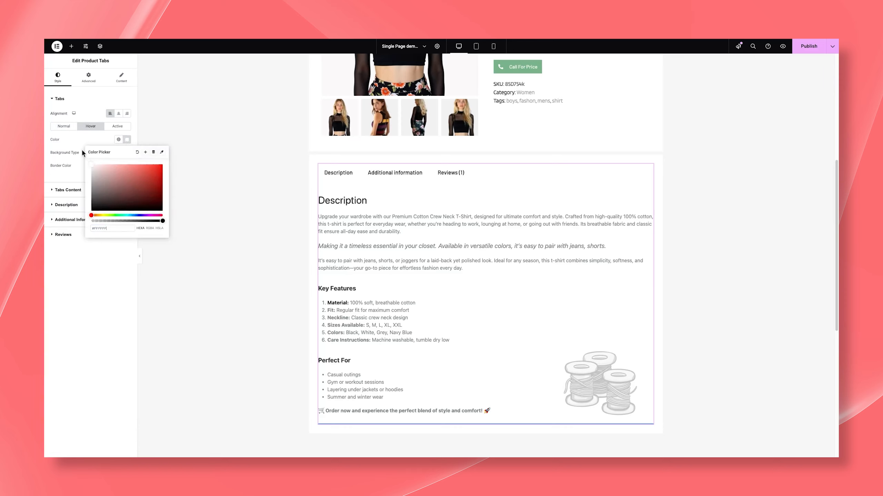
left_click(80, 135)
left_click(119, 153)
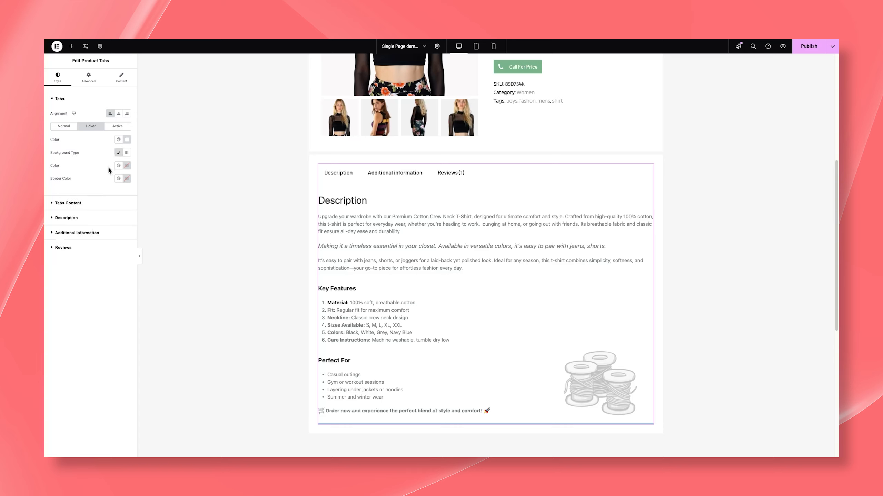
left_click(128, 167)
key("super+v")
left_click(107, 164)
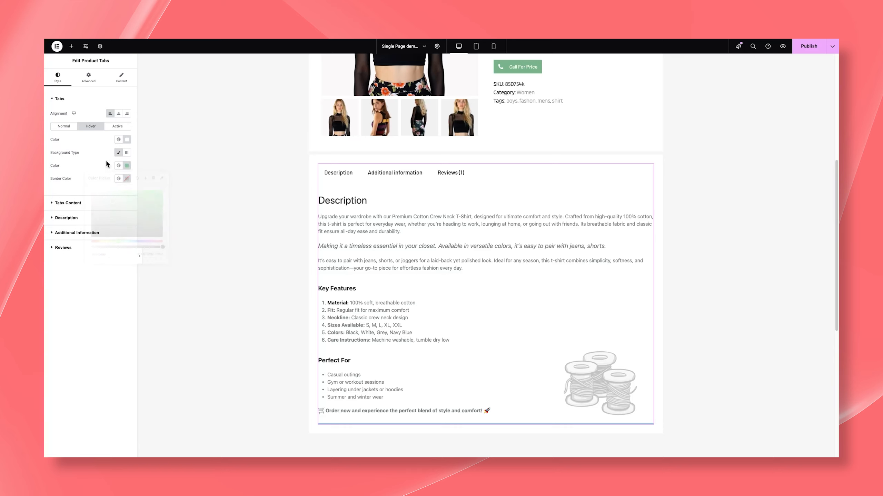
Step: Give the tabs' active state dark grey text and a solid background in the copied green
left_click(118, 126)
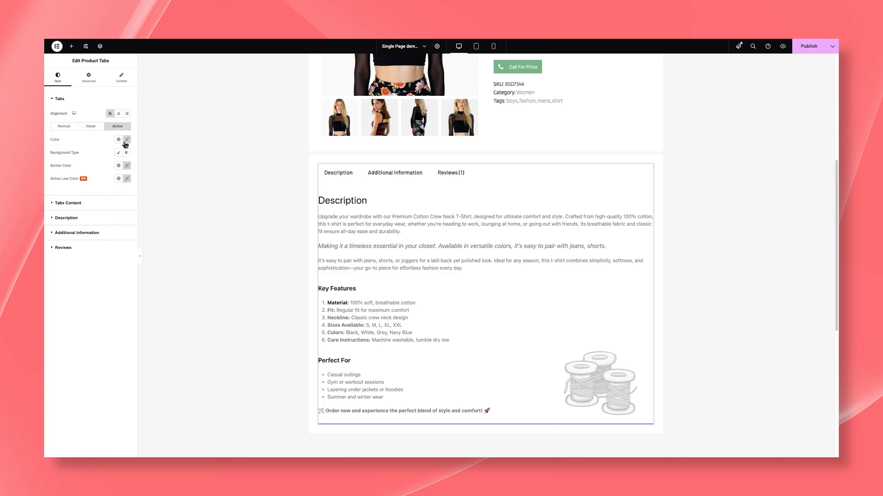
left_click(126, 142)
left_click_drag(115, 170, 82, 198)
left_click(96, 144)
left_click(119, 152)
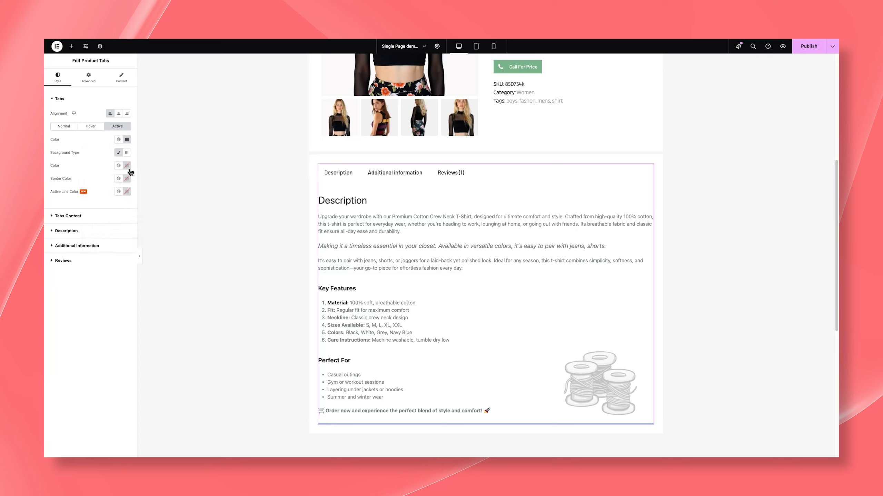
left_click(127, 166)
key("super+v")
left_click(107, 152)
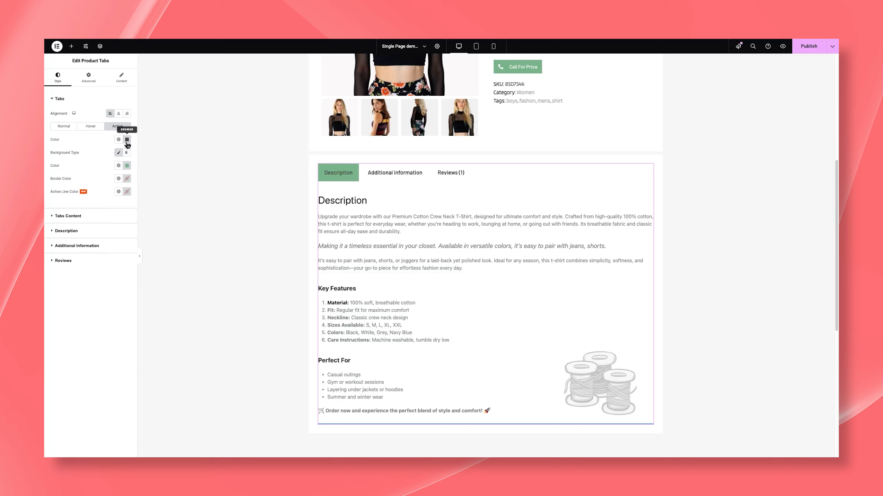
Step: Change the active tab's text color to white and set its active line color to white
left_click(127, 141)
left_click_drag(101, 173, 74, 151)
left_click(82, 139)
left_click(127, 191)
left_click(87, 214)
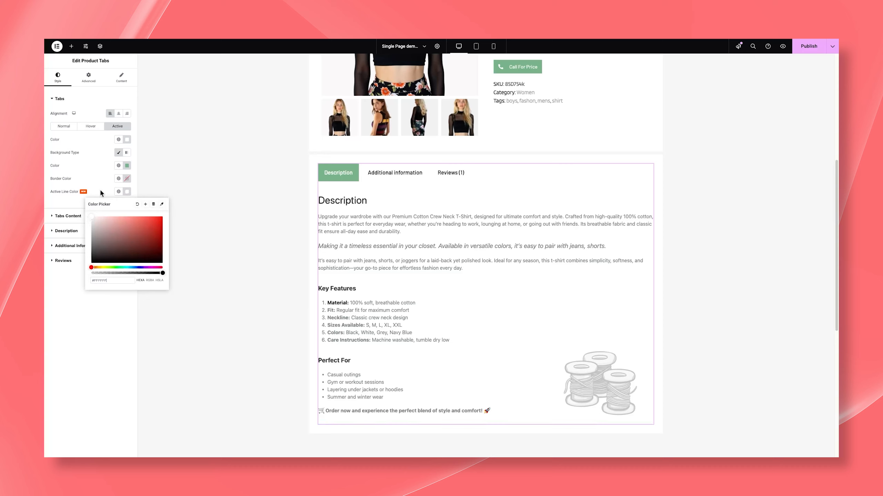
left_click(84, 163)
Step: Hide the heading in the product tabs' content
left_click(64, 128)
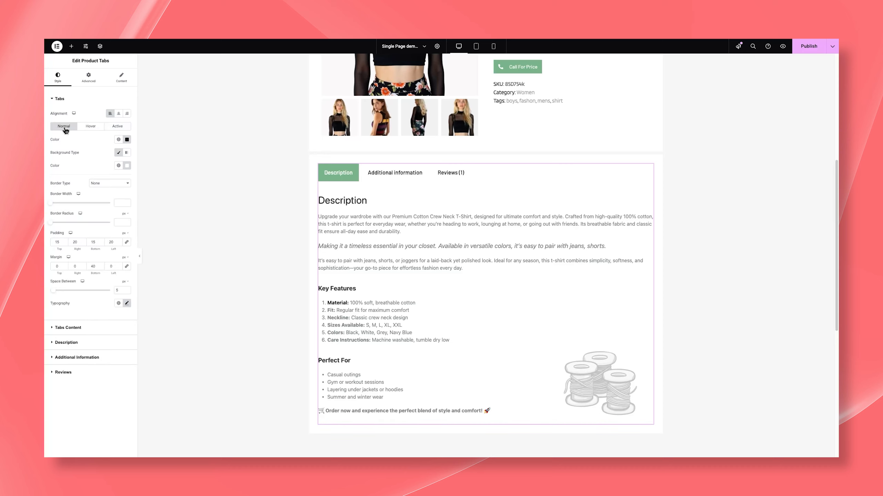
left_click(72, 327)
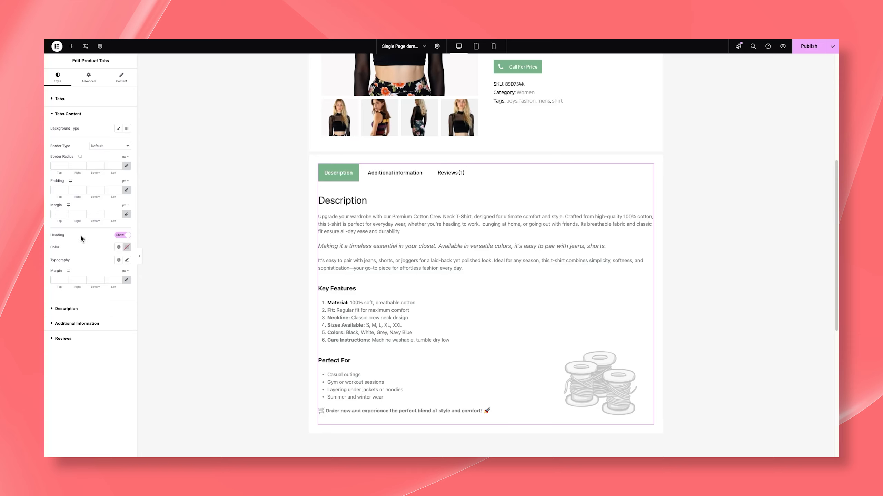
left_click(115, 236)
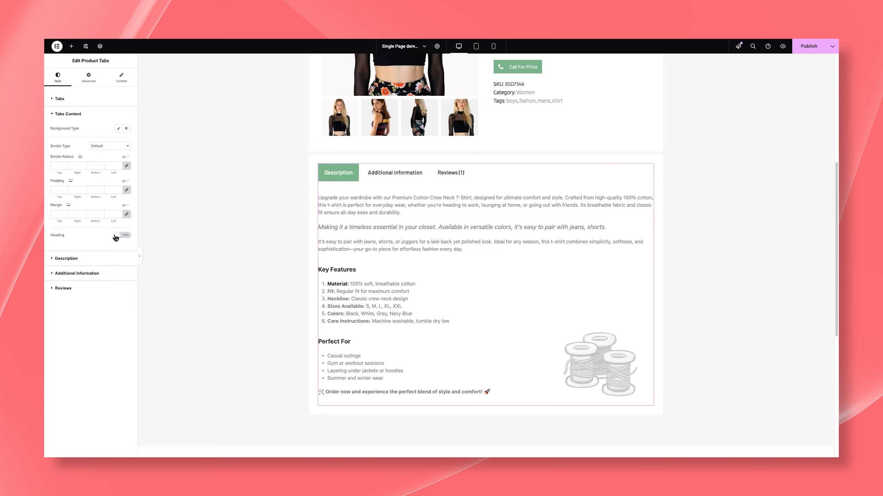
Step: Set the text color of the Description tab's content to black
left_click(105, 259)
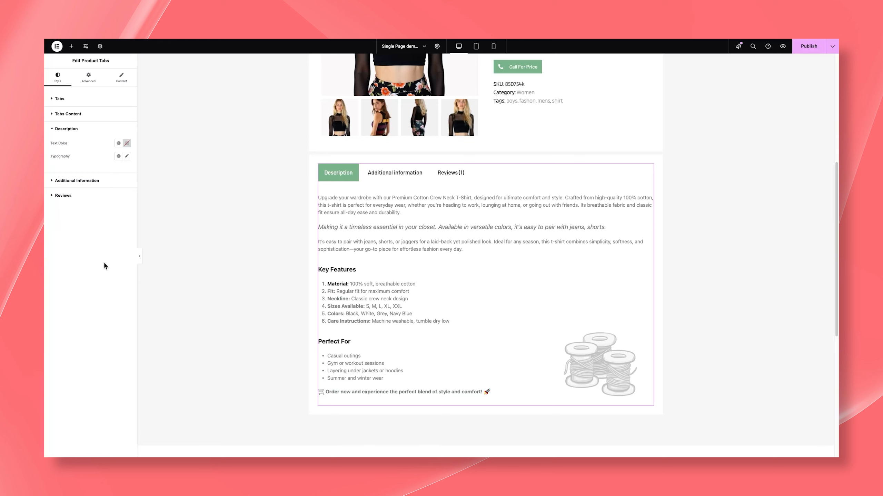
left_click(127, 144)
left_click_drag(93, 188, 87, 211)
left_click(93, 141)
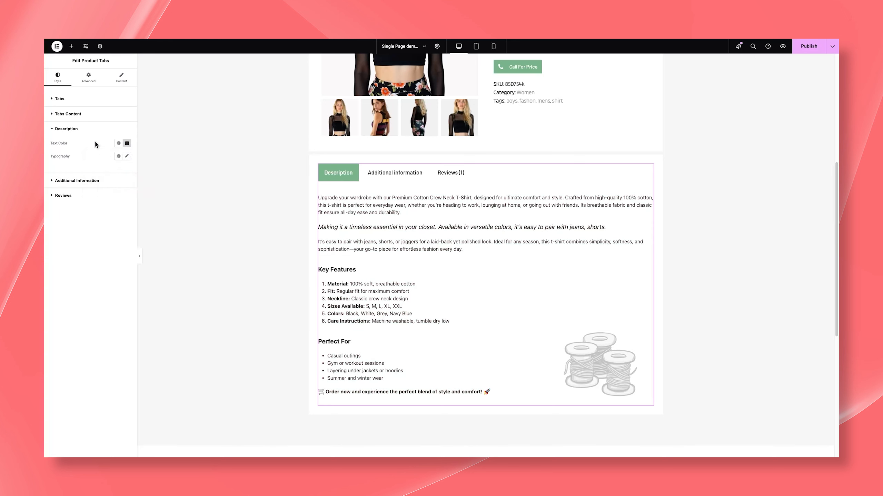
Step: Set the Description content's typography to Barlow at 16 px and increase its line height slightly
left_click(127, 156)
left_click(111, 187)
type("barlow")
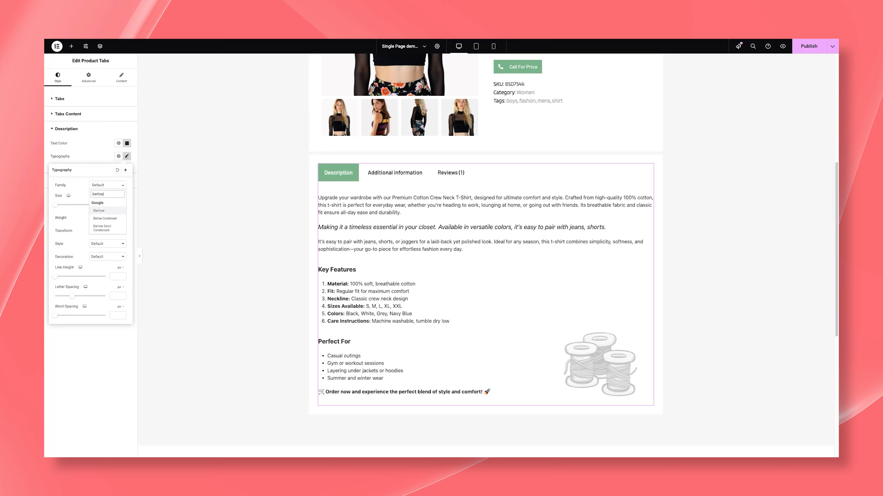
left_click(104, 211)
left_click(112, 205)
type("16")
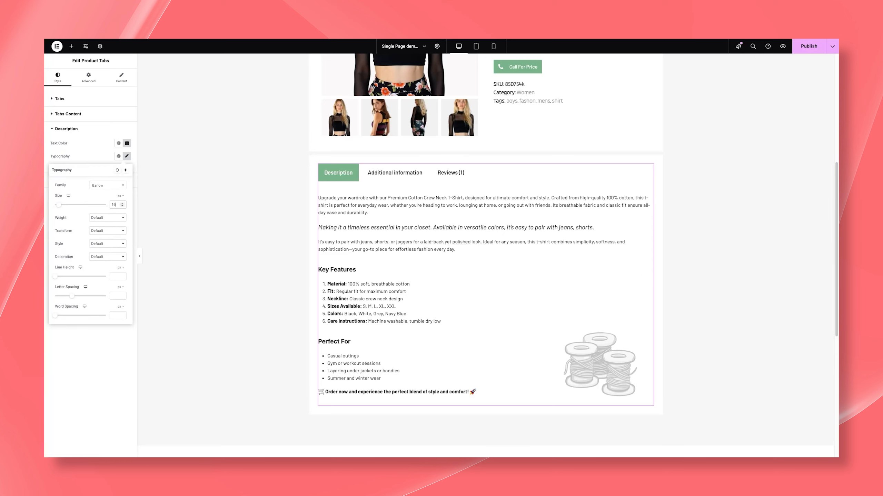
left_click(114, 276)
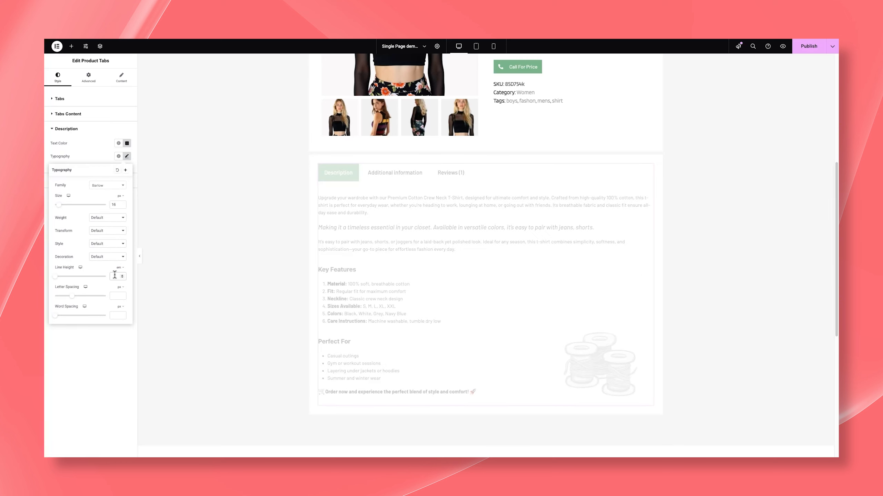
left_click(101, 158)
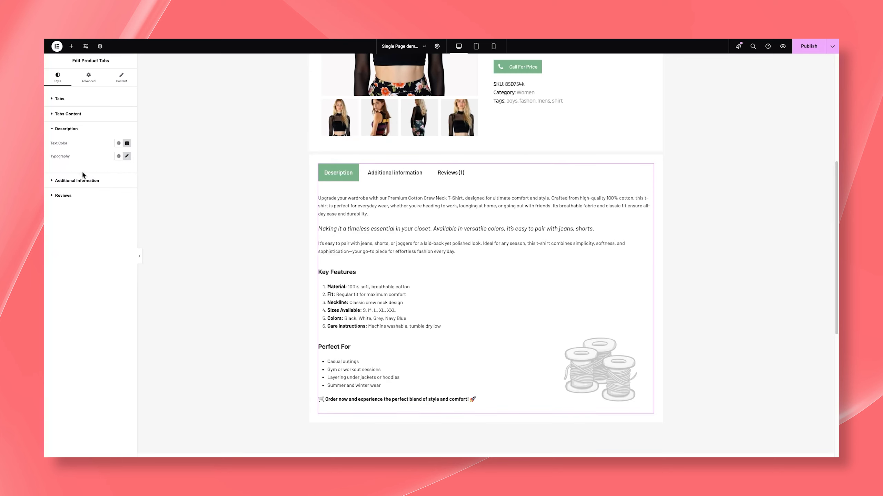
Step: Show the Additional Information tab in the preview and set its label text color to black
left_click(54, 181)
left_click(400, 173)
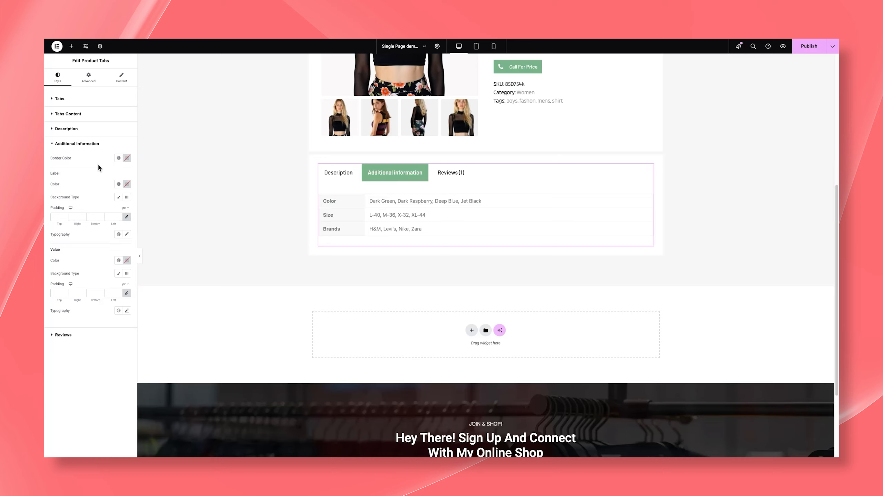
left_click(127, 184)
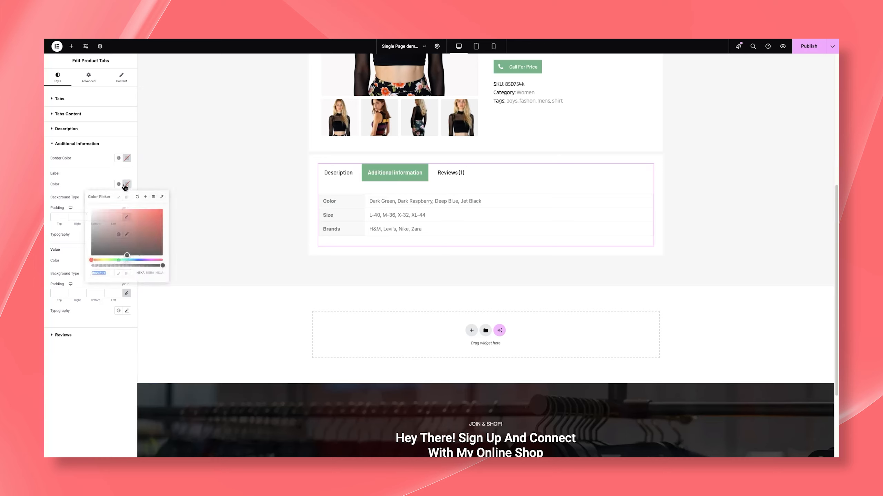
left_click(91, 247)
left_click(92, 187)
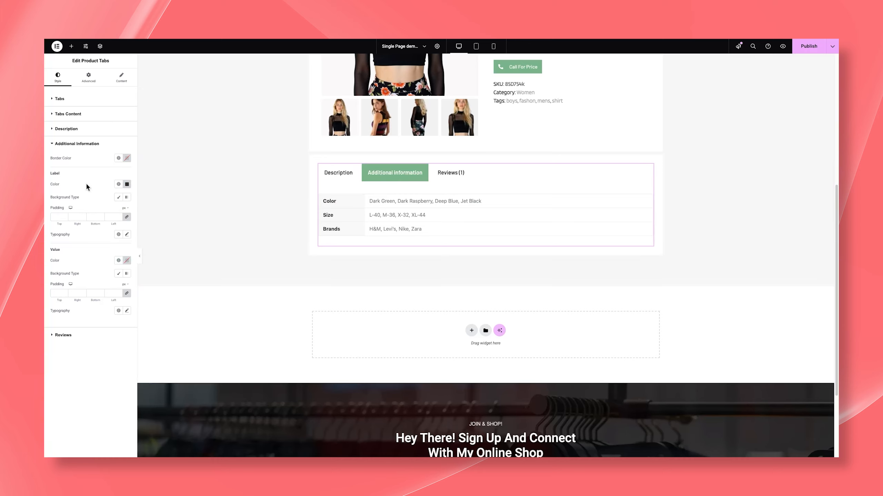
Step: Give the Additional Information labels a solid background color with its opacity reduced to fully transparent
left_click(119, 197)
left_click(127, 210)
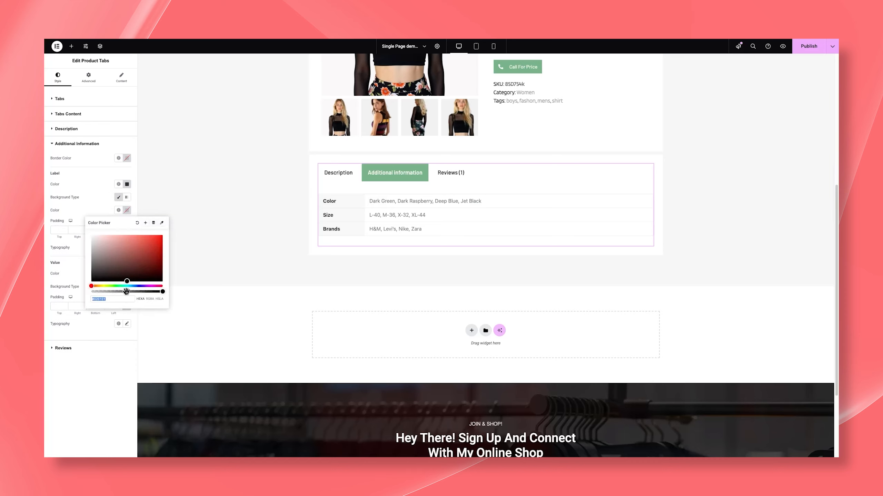
left_click_drag(161, 291, 91, 290)
left_click(88, 212)
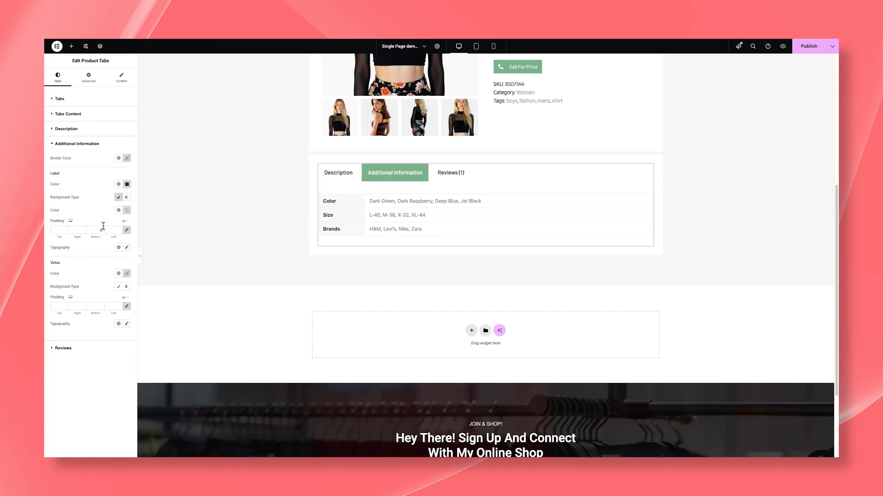
Step: Set the Additional Information labels' typography to Barlow at 16 px
left_click(127, 249)
left_click(113, 279)
type("bar")
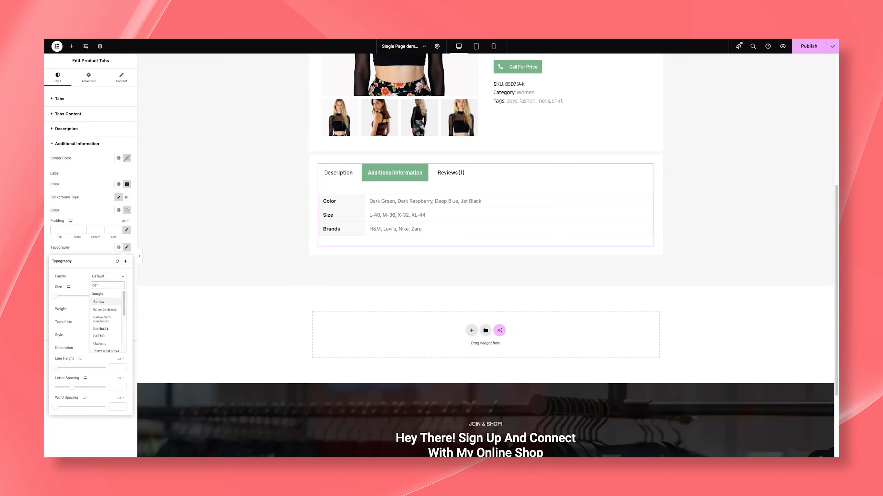
key("Return")
left_click(115, 296)
type("16")
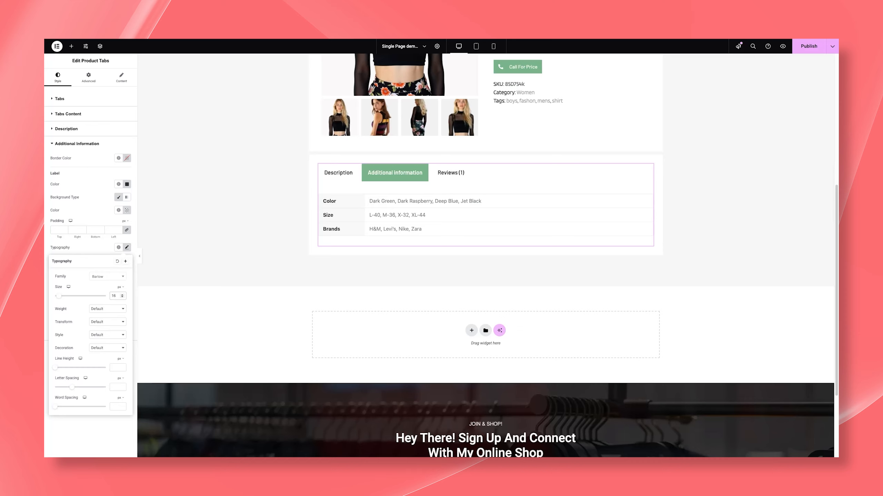
left_click(87, 250)
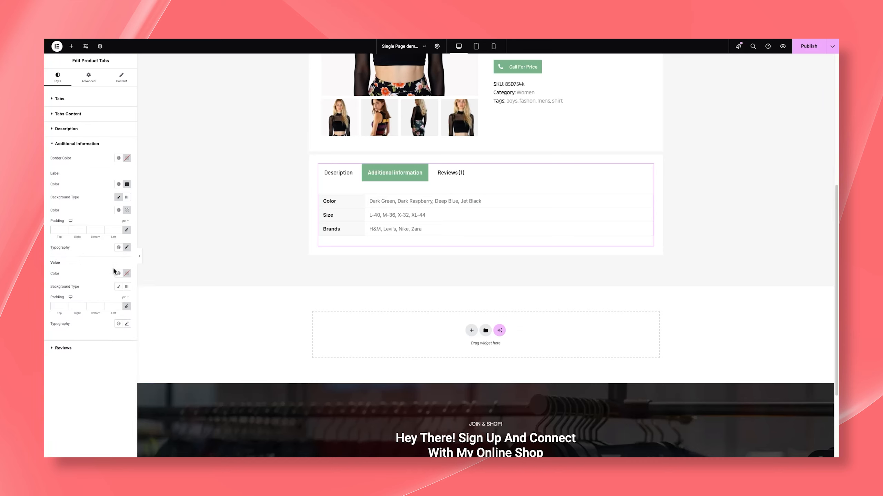
Step: Set the Additional Information values' text color to a medium grey
left_click(127, 274)
left_click(91, 319)
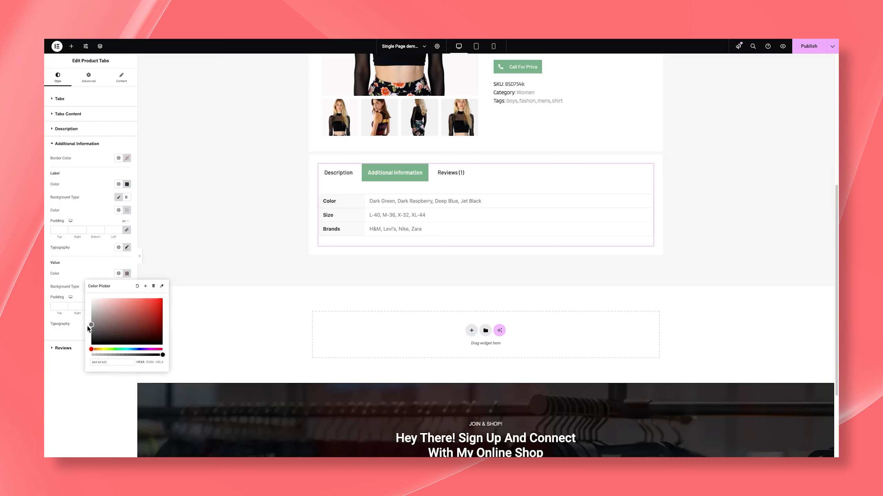
left_click(44, 288)
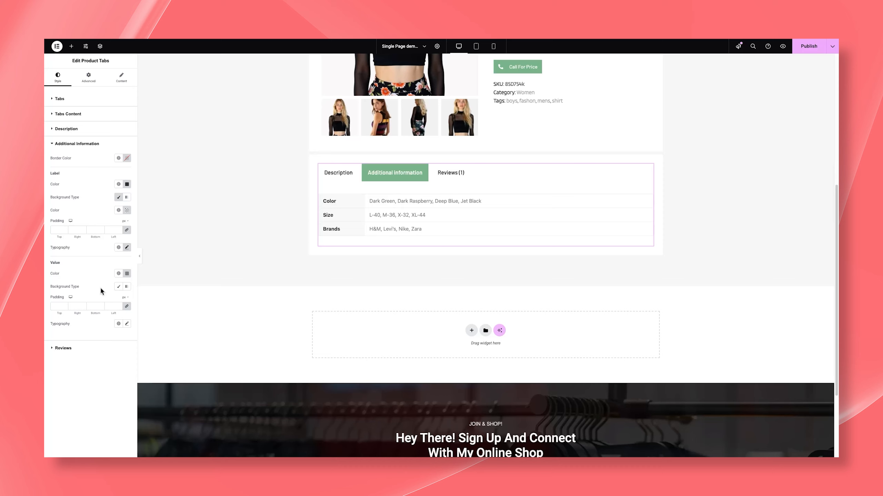
Step: Set the Additional Information values' typography to Barlow at 15 px
left_click(127, 324)
scroll(105, 324, "down", 1)
left_click(107, 319)
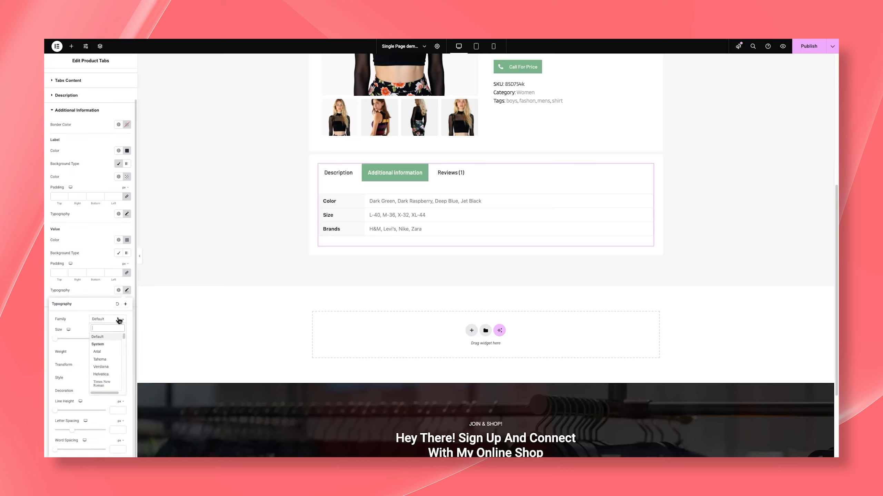
type("barlow")
left_click(98, 344)
left_click(115, 338)
type("15")
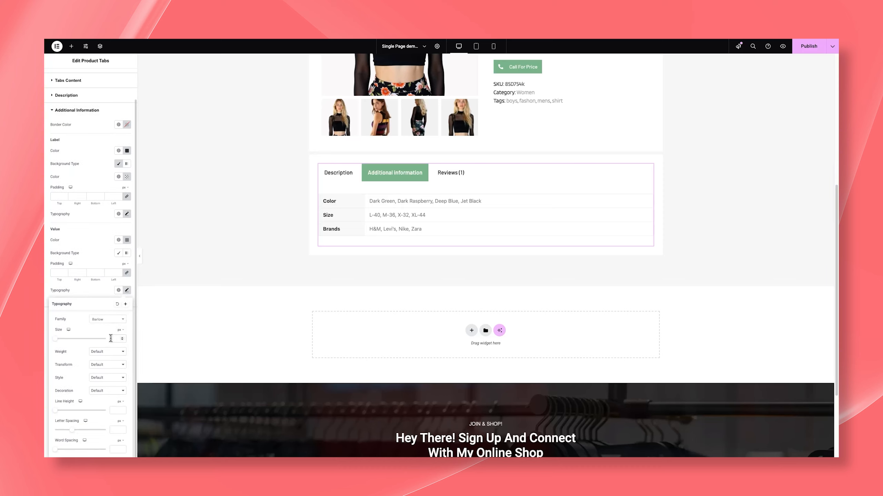
Step: Add the Product Related widget to the empty container below the product tabs
left_click(100, 296)
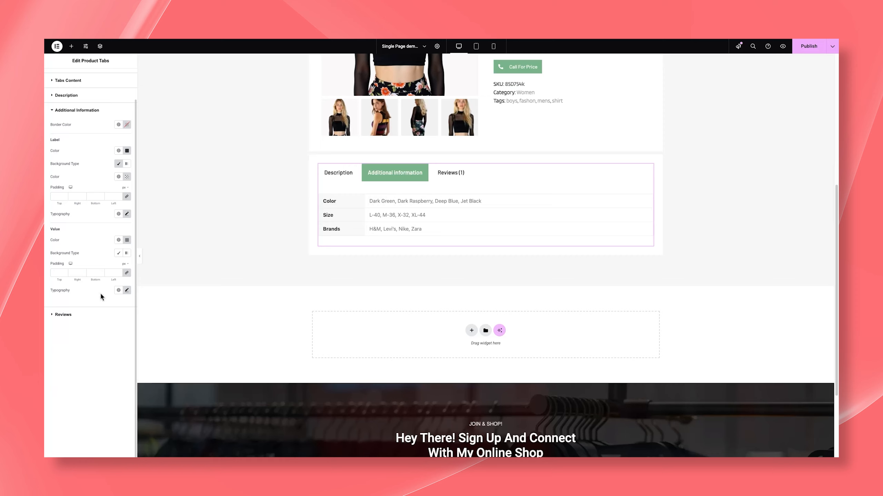
left_click(86, 322)
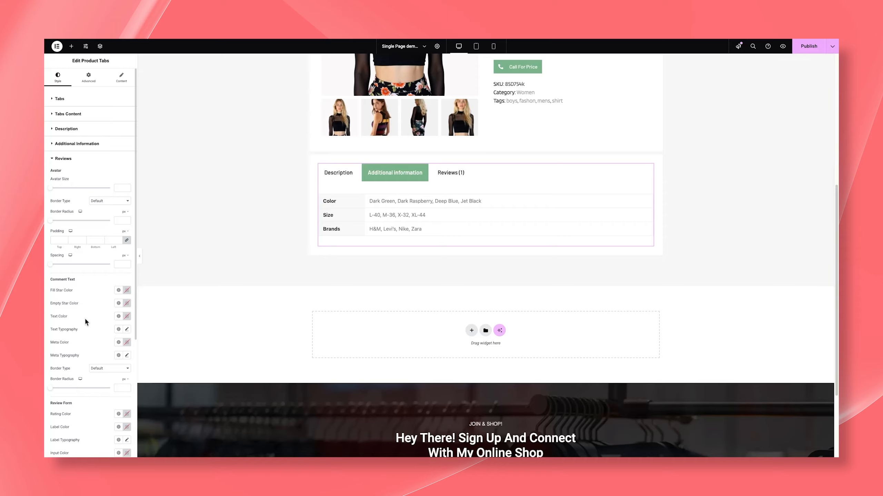
left_click(72, 46)
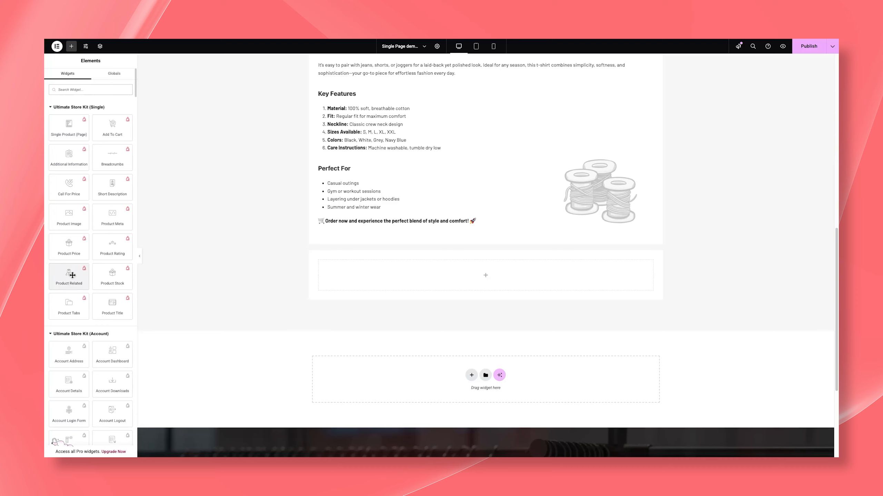
left_click_drag(72, 277, 379, 269)
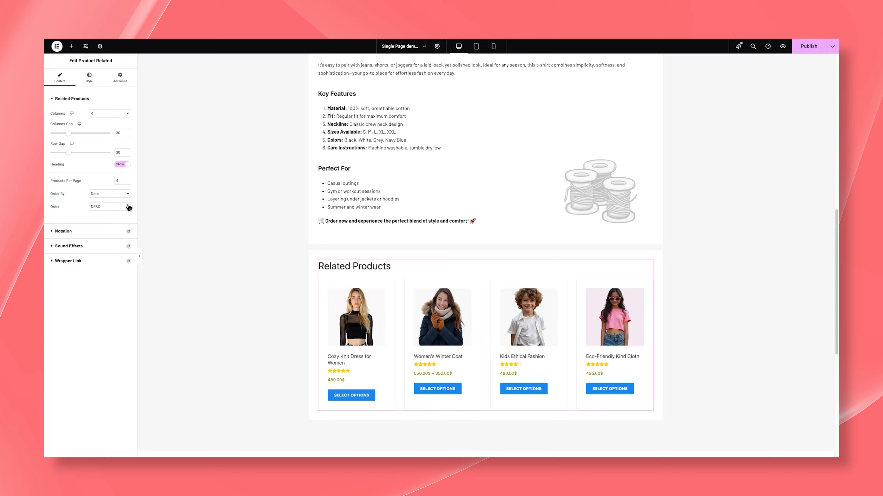
Step: Left-align the Related Products heading and give it a dark grey color
left_click(90, 82)
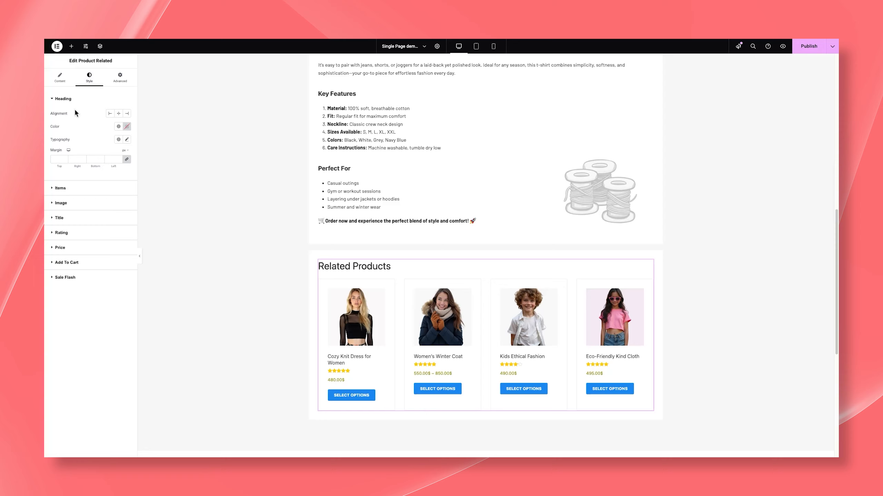
left_click(118, 113)
left_click(127, 113)
left_click(109, 113)
left_click(127, 126)
left_click(87, 187)
Step: Set the Related Products heading's font to Barlow at 29 px
left_click(127, 140)
left_click(106, 169)
type("barlow")
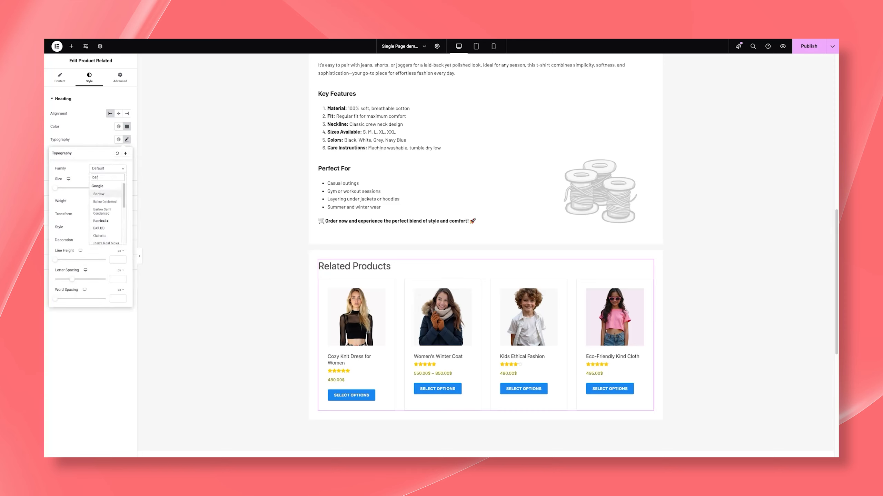
key("Return")
left_click(114, 187)
type("24")
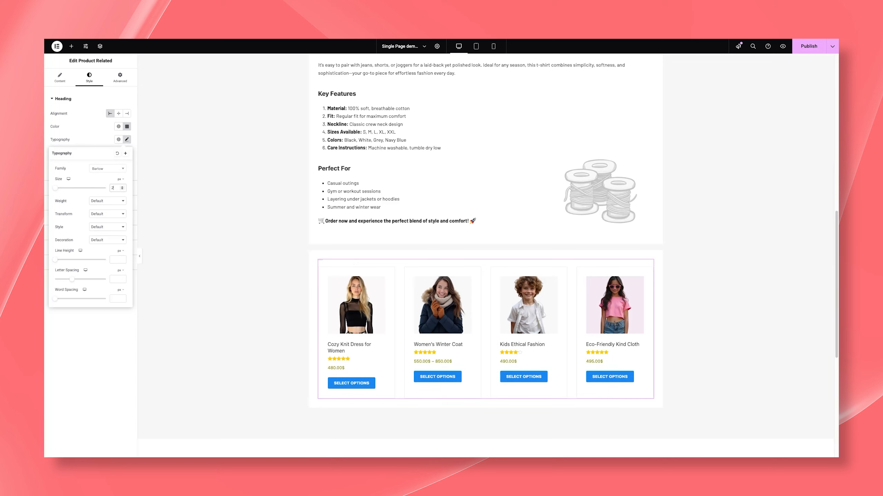
key("Up")
key("Up")
key("Up")
key("Up")
key("Up")
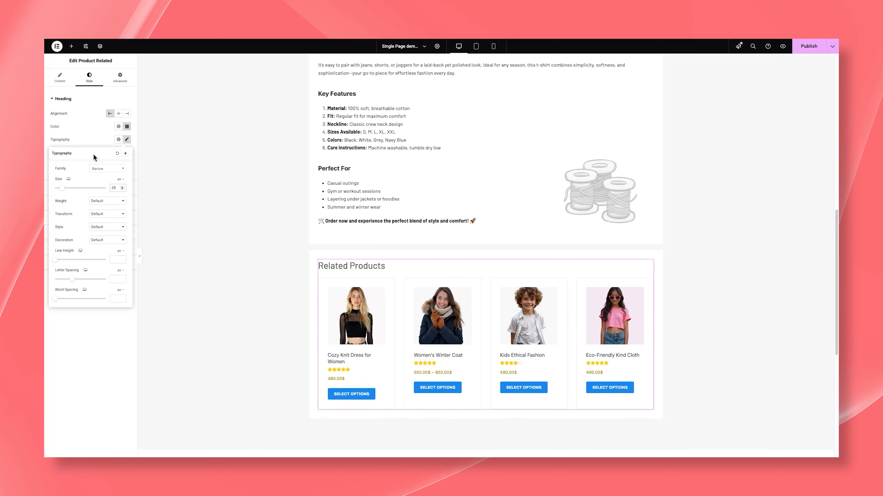
Step: Set the Related Products heading's font weight to 500 (Medium)
left_click(99, 203)
left_click(107, 174)
left_click(111, 201)
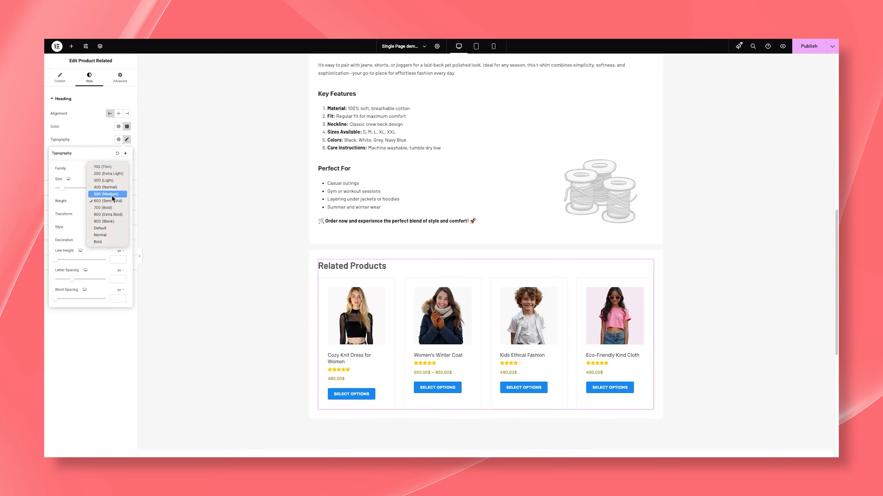
left_click(112, 195)
left_click(96, 143)
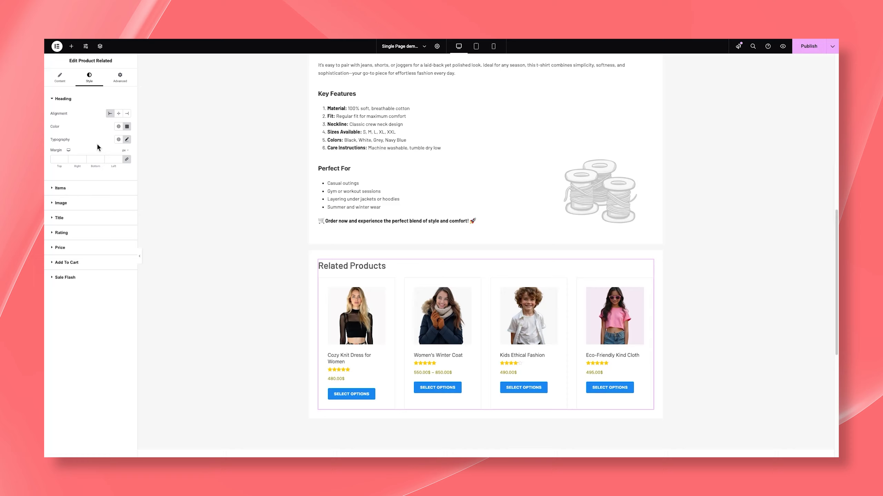
Step: Set the related product items' border radius to 0 px and padding to 10 px on all sides
left_click(59, 160)
type("0")
left_click(82, 187)
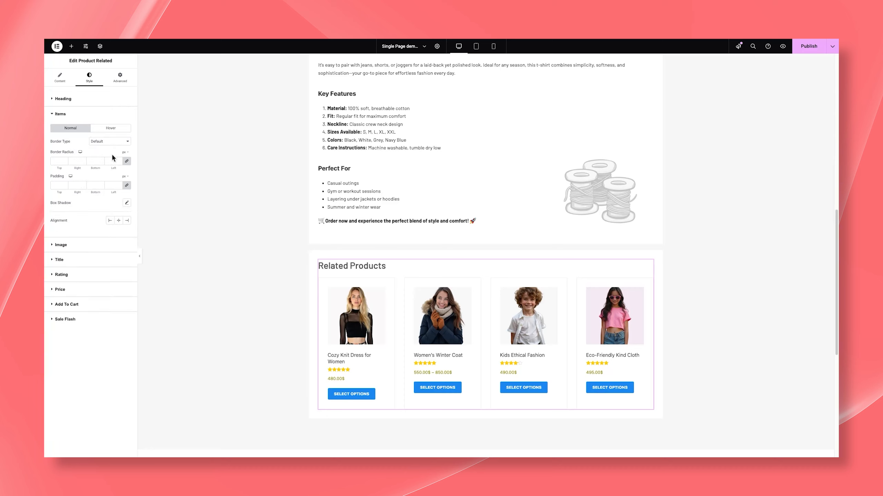
type("0")
left_click(54, 183)
type("10")
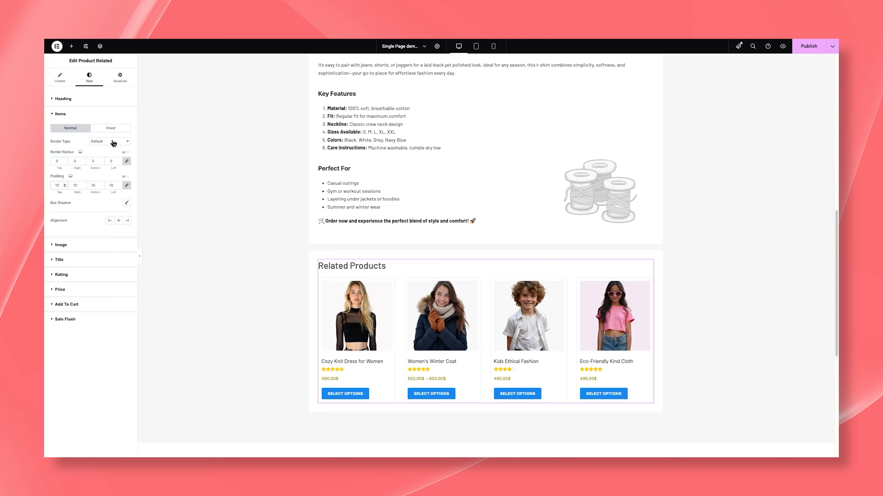
left_click(111, 128)
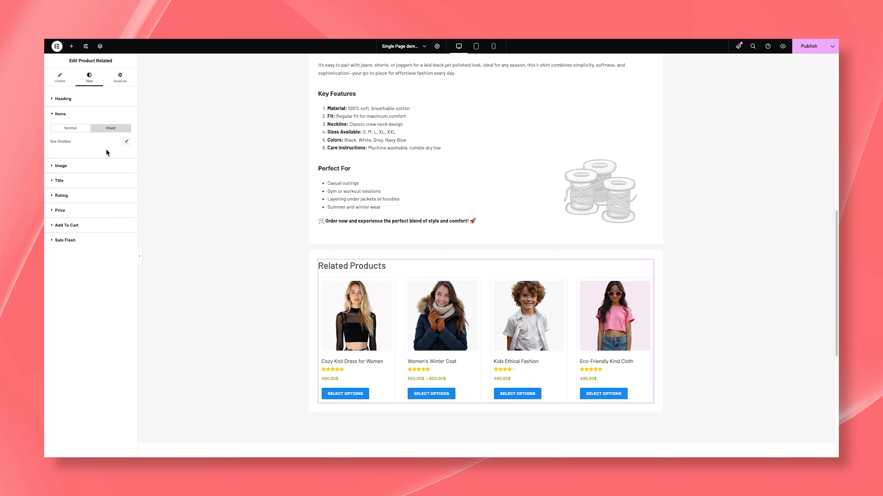
left_click(88, 169)
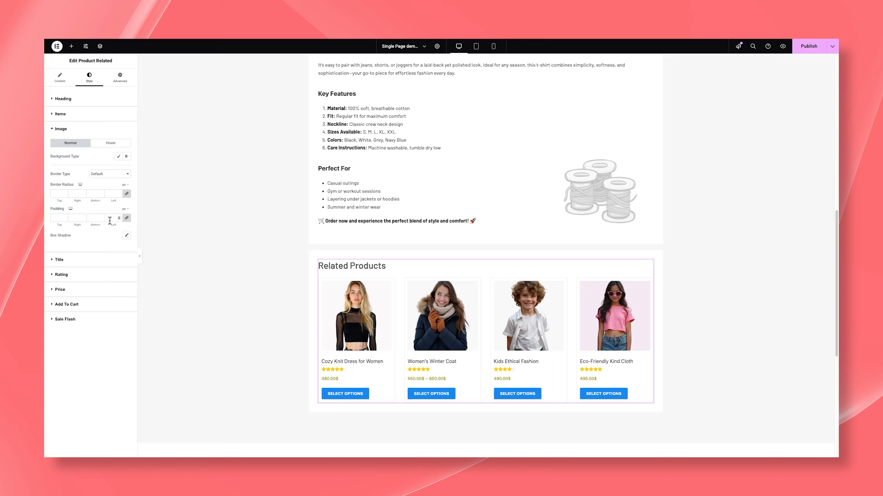
left_click(111, 142)
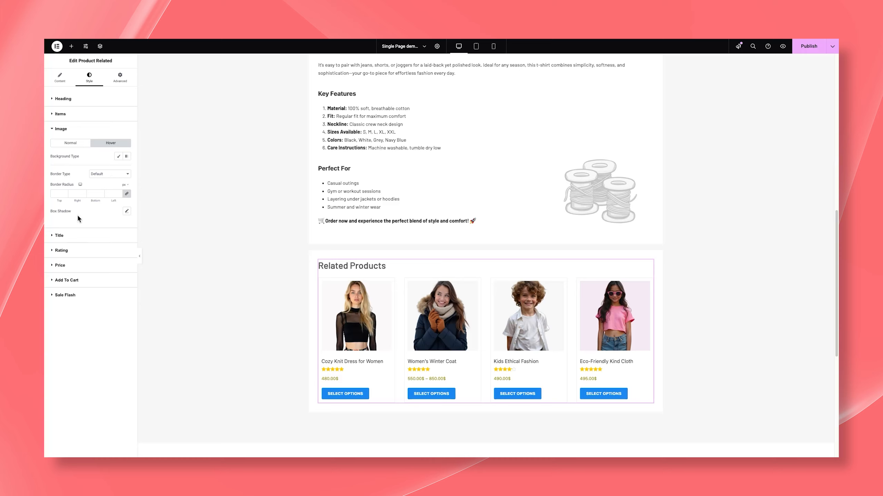
Step: Set the related products' title color to black (#000000)
left_click(61, 243)
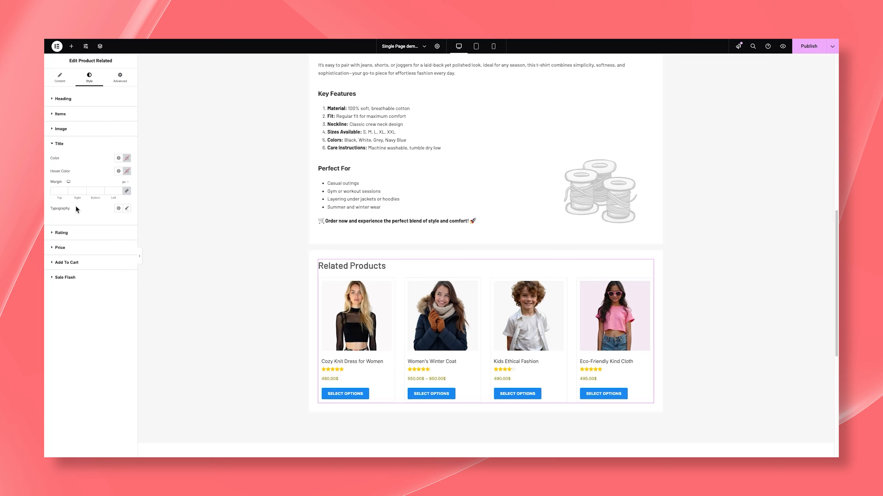
left_click(127, 158)
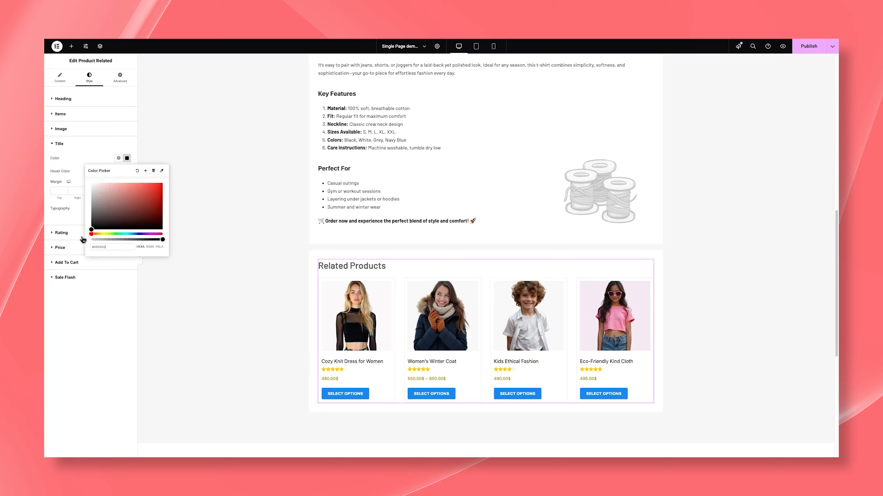
left_click(59, 174)
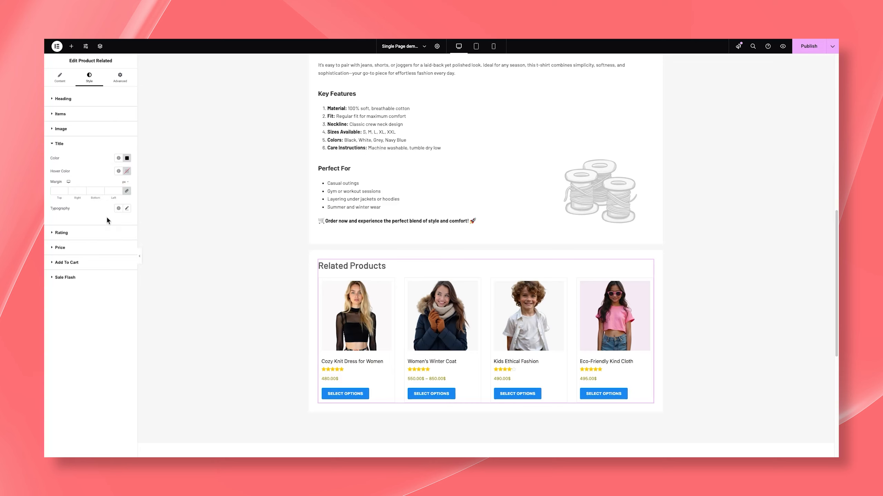
Step: Set the related products' title typography to Barlow at 16 px with weight 600 (Semi Bold)
left_click(127, 208)
left_click(107, 237)
type("barlow")
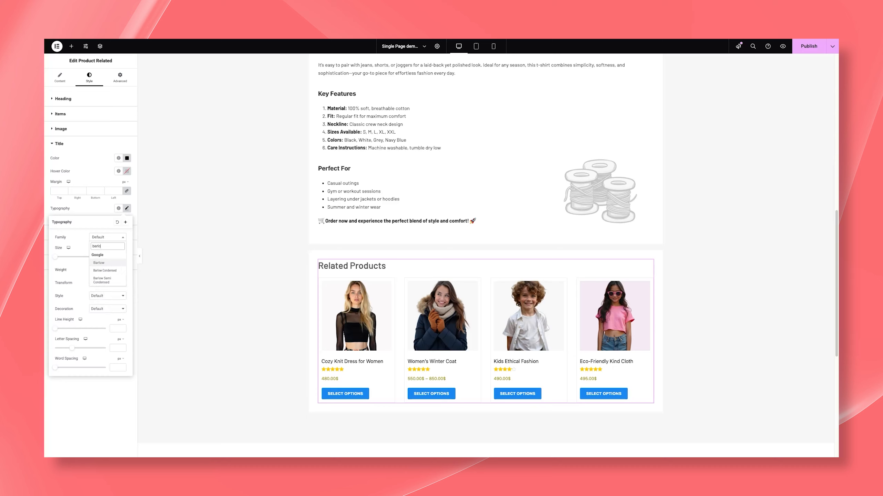
key("Return")
left_click(112, 257)
type("16")
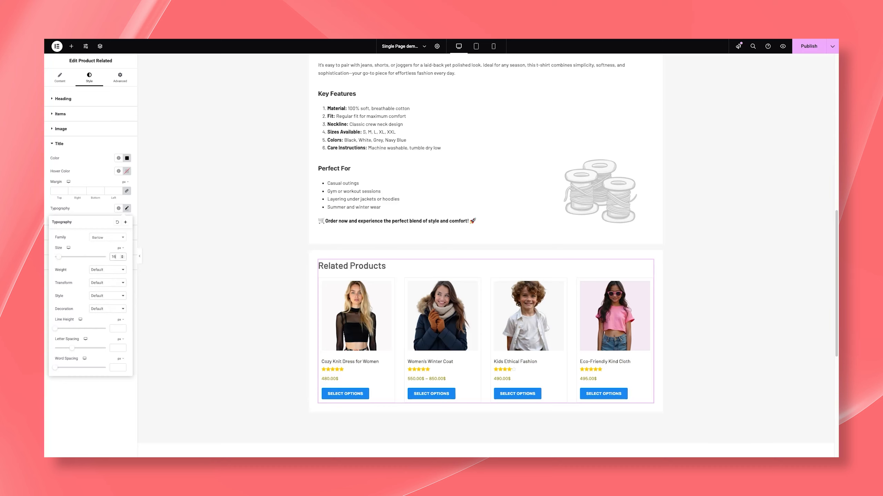
left_click(114, 270)
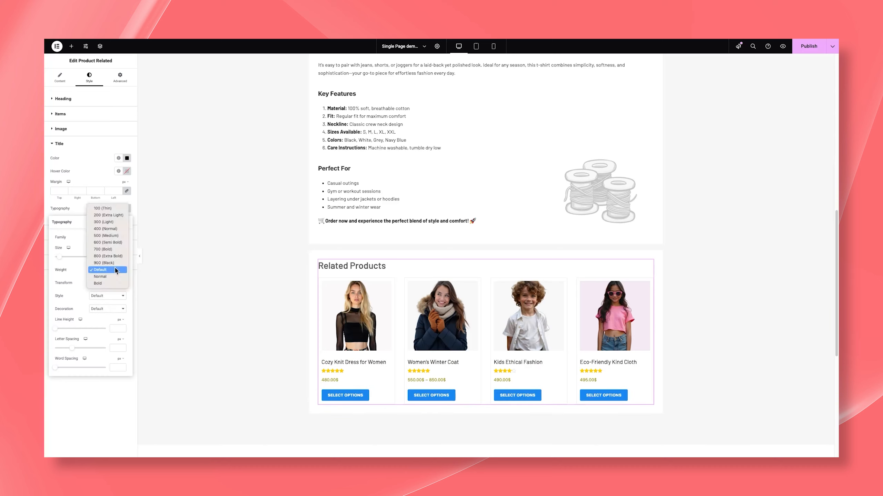
left_click(108, 243)
left_click(94, 216)
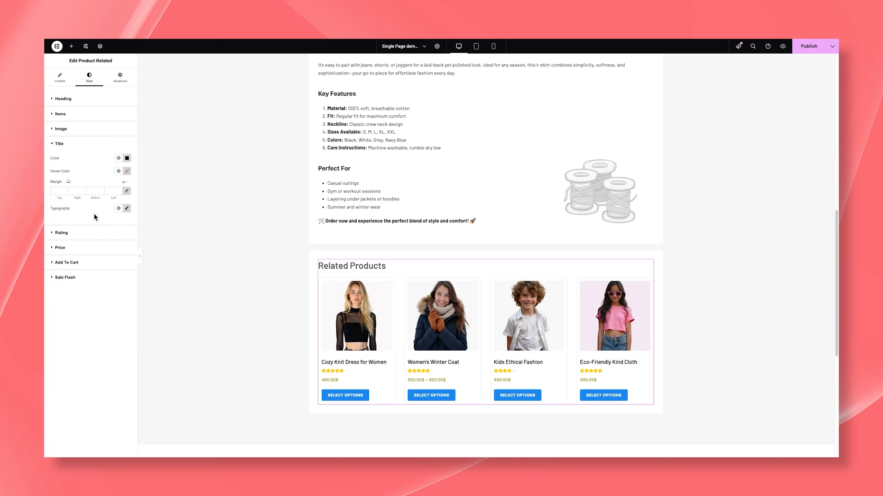
Step: Set the related products' sale price color to a dark grey
left_click(79, 239)
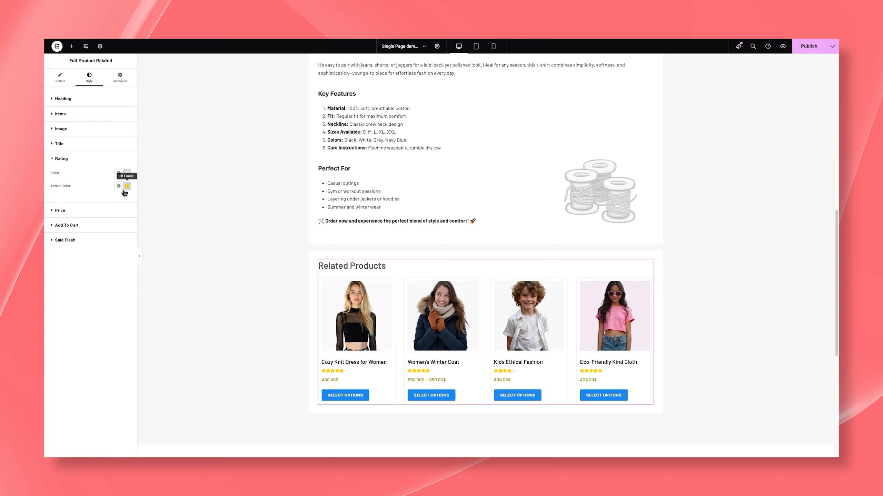
left_click(101, 211)
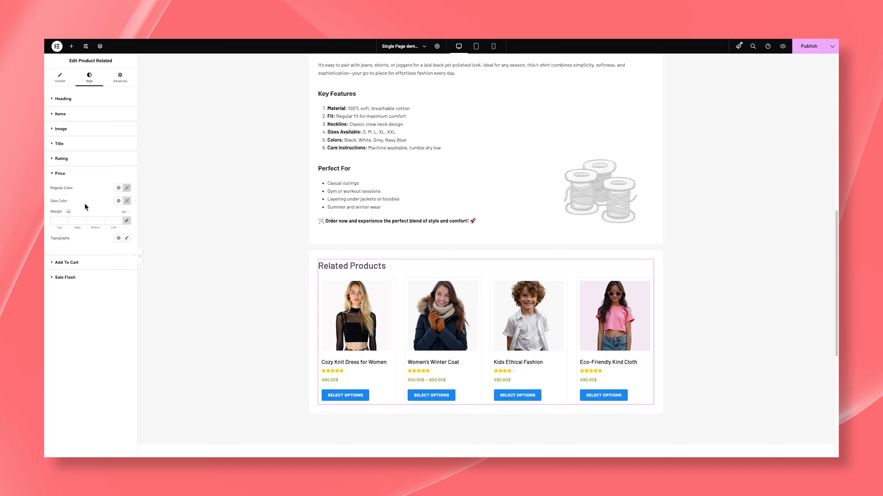
left_click(127, 201)
left_click_drag(93, 265, 83, 262)
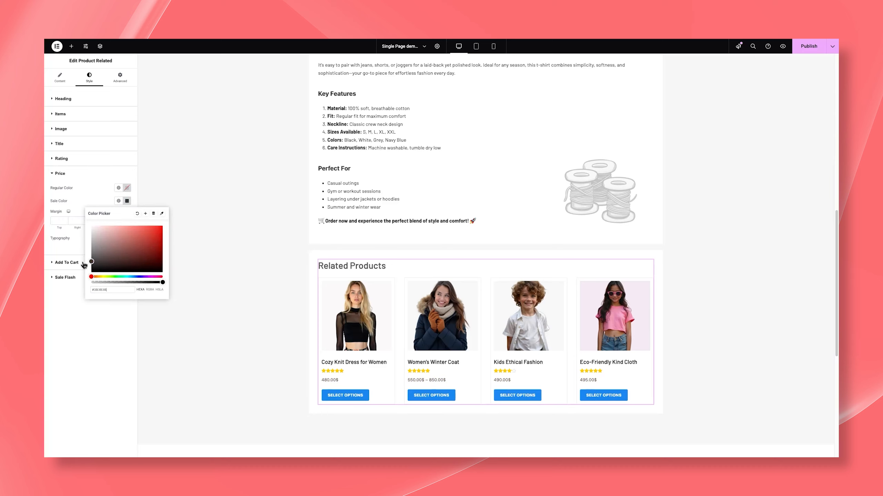
left_click(82, 203)
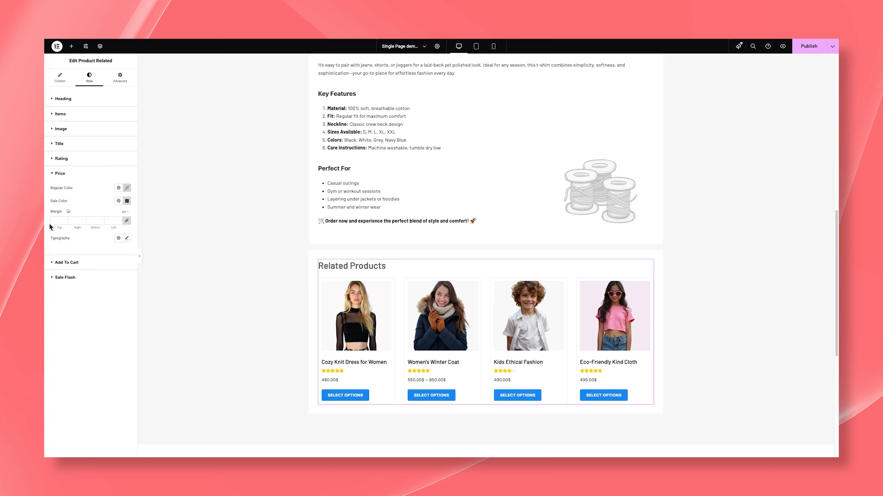
Step: Set the related products' price typography to Barlow at 15 px with weight 500 (Medium)
left_click(127, 238)
left_click(107, 267)
type("barlo")
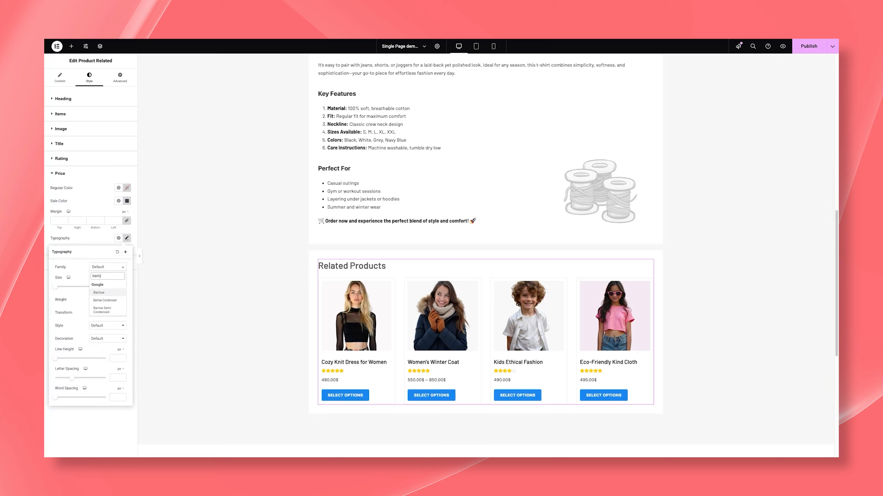
key("Return")
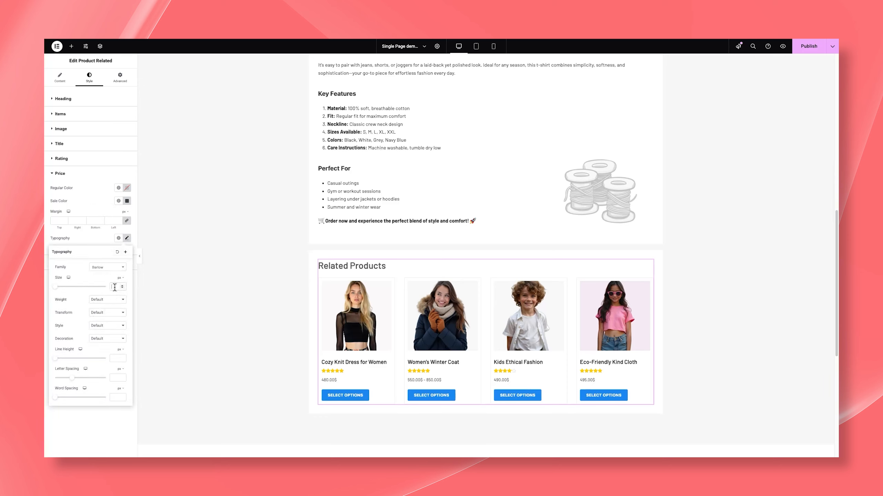
type("15")
left_click(107, 299)
left_click(109, 271)
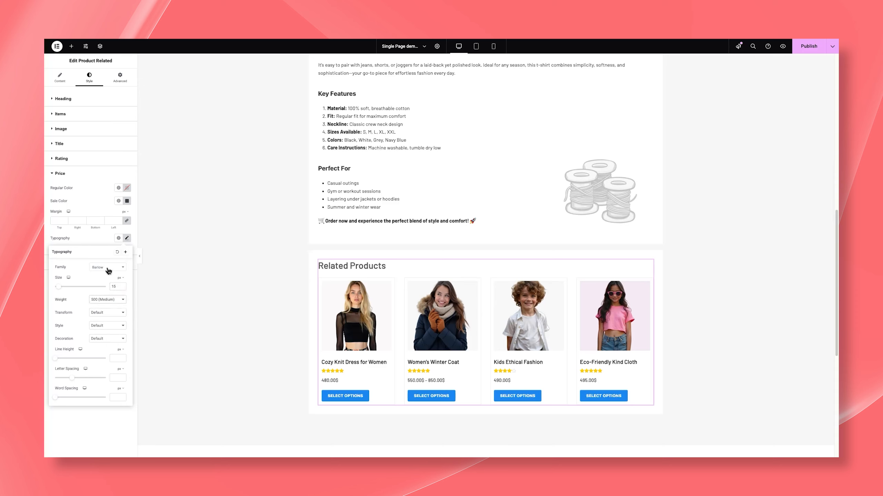
left_click(96, 234)
Step: Give the related products' Add To Cart buttons white text and a #79B38A background in the normal state
left_click(66, 262)
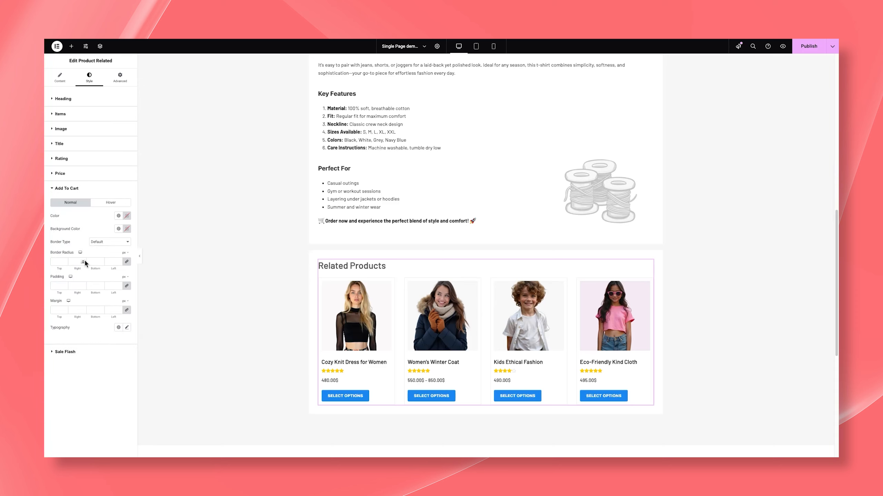
left_click(126, 216)
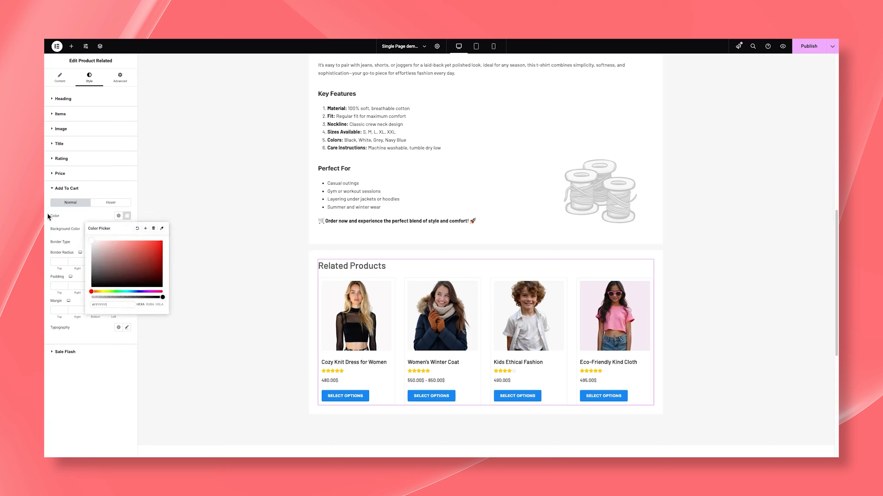
left_click(66, 217)
left_click(127, 229)
left_click(112, 318)
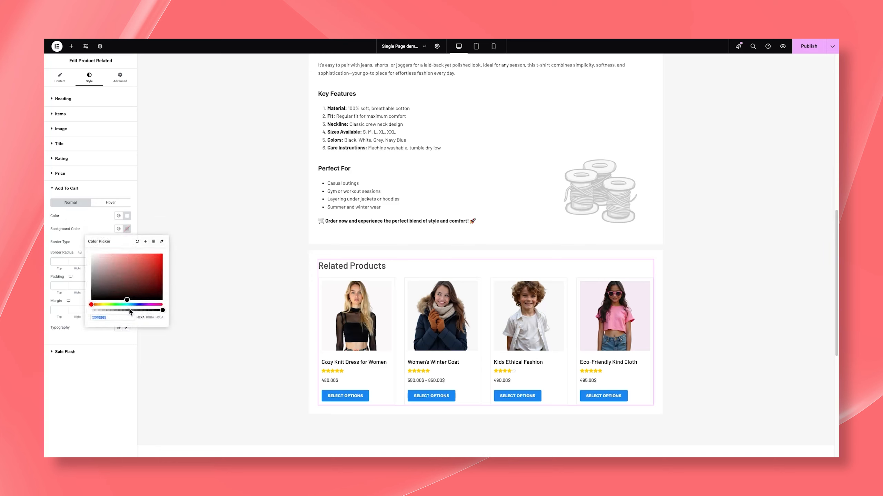
type("79b38a")
left_click(93, 234)
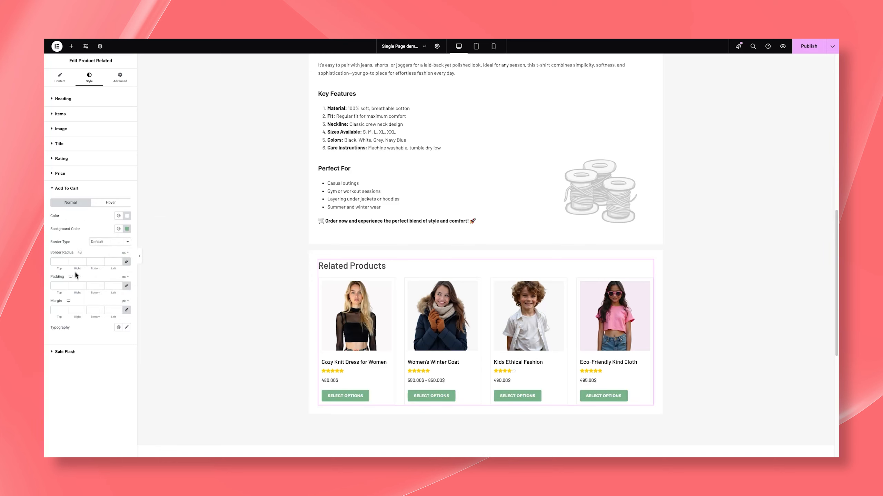
Step: Set the Add To Cart buttons' border radius to 0 px and typography to Barlow, 14 px, weight 500 (Medium), line height 1.5 em
left_click(56, 261)
type("0")
left_click(126, 327)
left_click(107, 322)
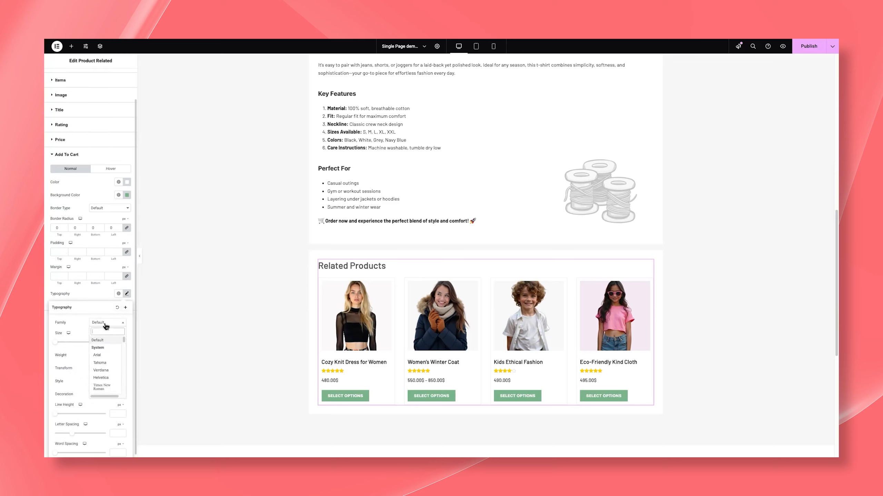
type("bar")
key("Return")
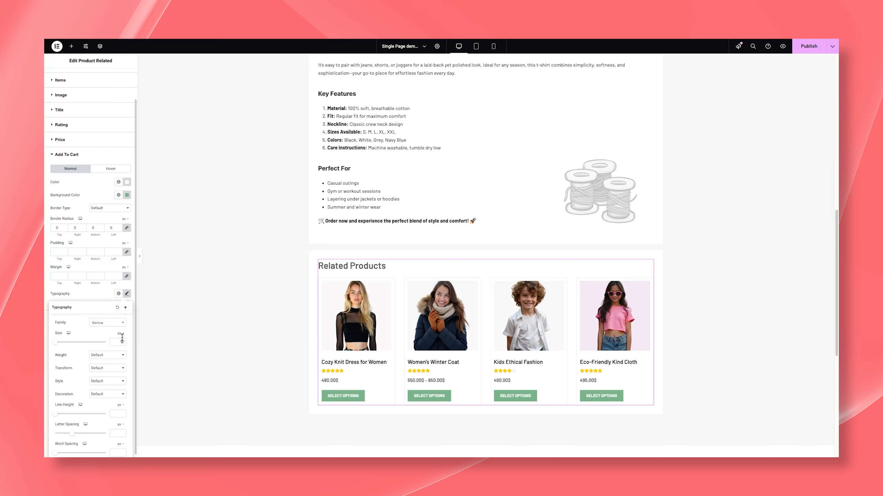
type("14")
left_click(113, 355)
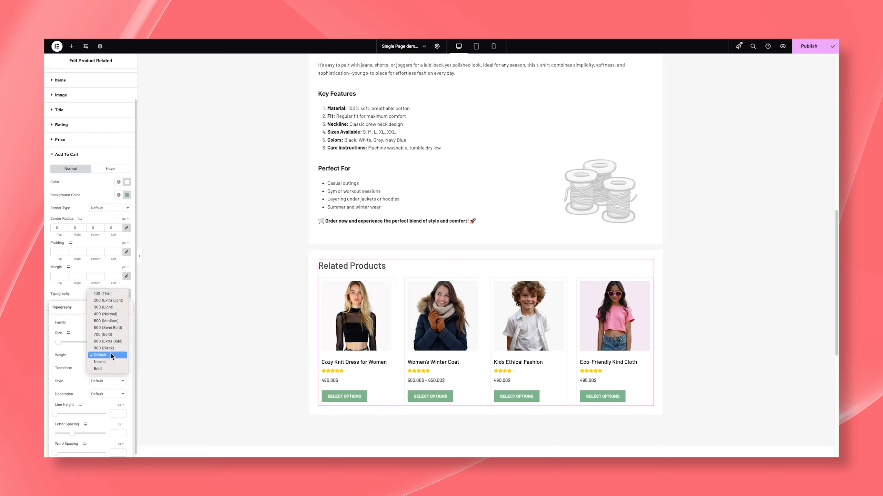
left_click(104, 327)
left_click(119, 414)
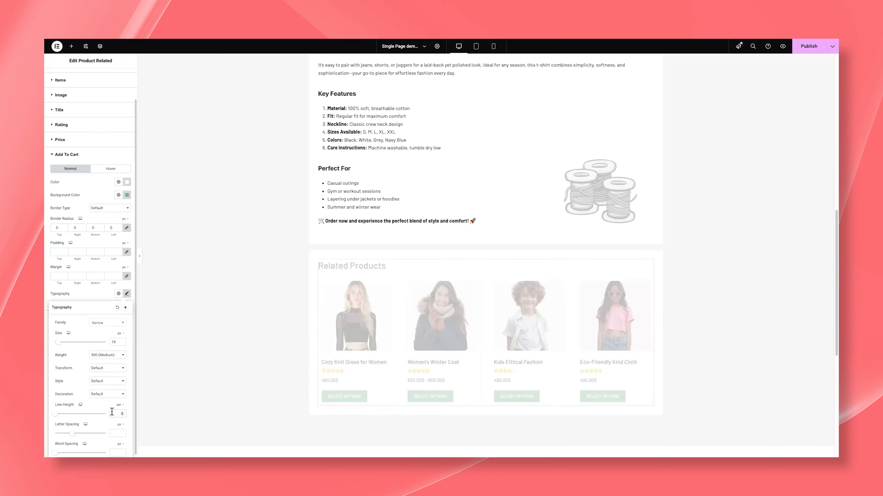
left_click(116, 413)
type("1.5")
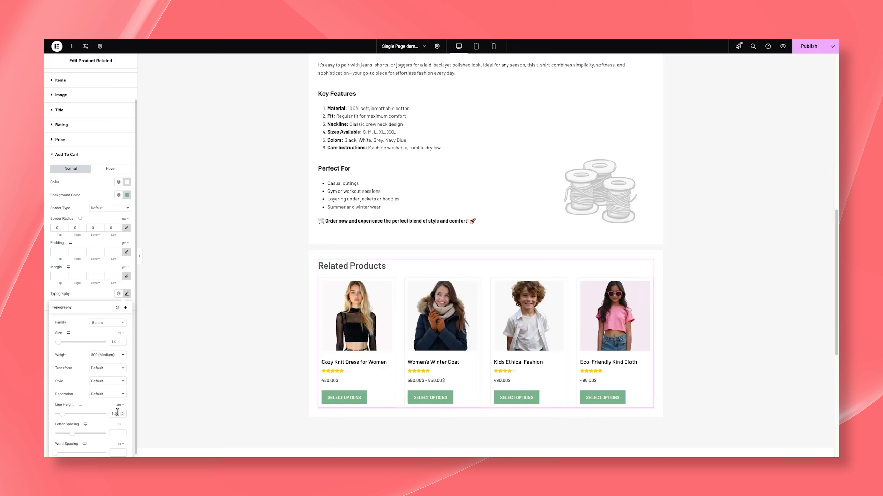
left_click(102, 216)
Step: Give the related products' Add To Cart buttons white text and a #4C9461 background in the hover state
left_click(111, 170)
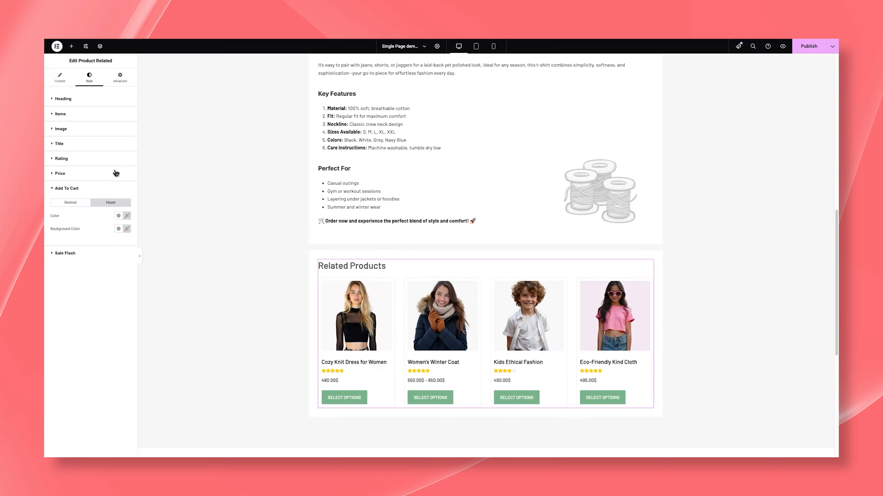
left_click(127, 215)
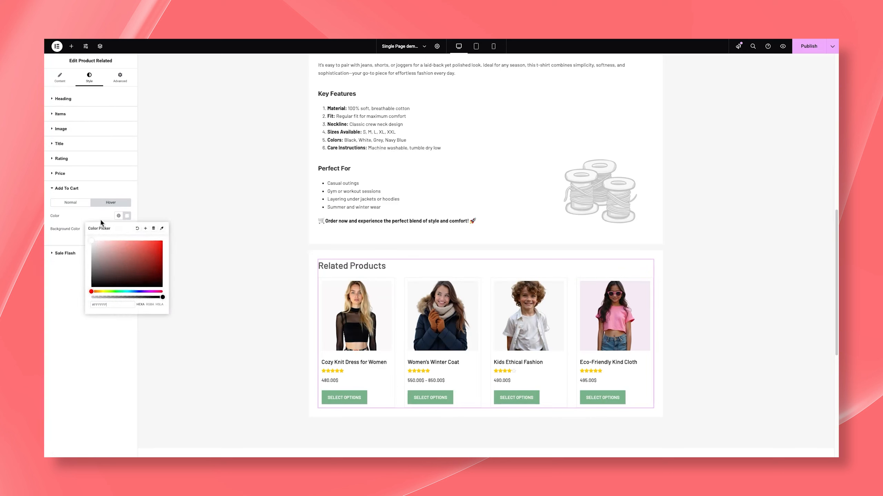
left_click(100, 221)
left_click(127, 229)
type("4c9461")
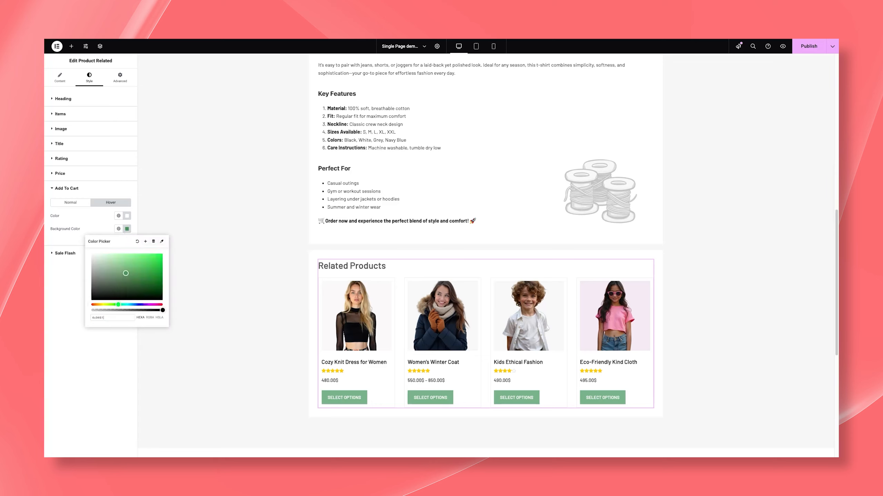
Step: Open the Sale Flash style settings of the related products widget
left_click(57, 255)
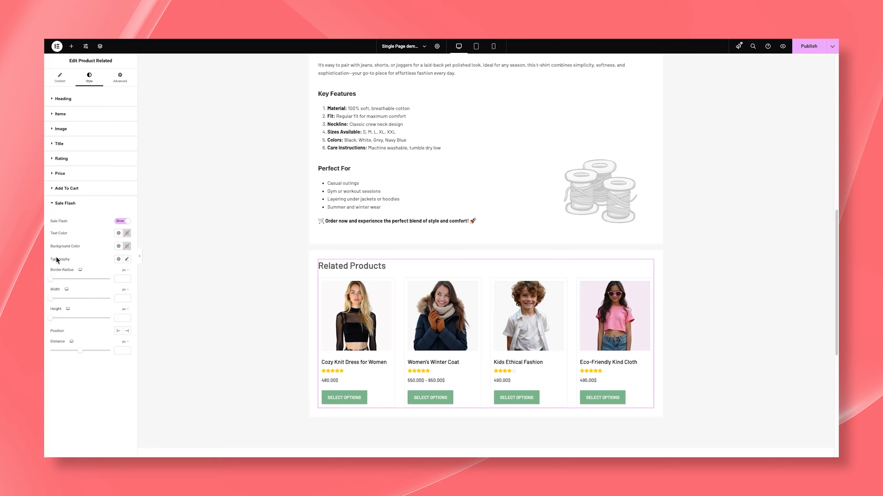